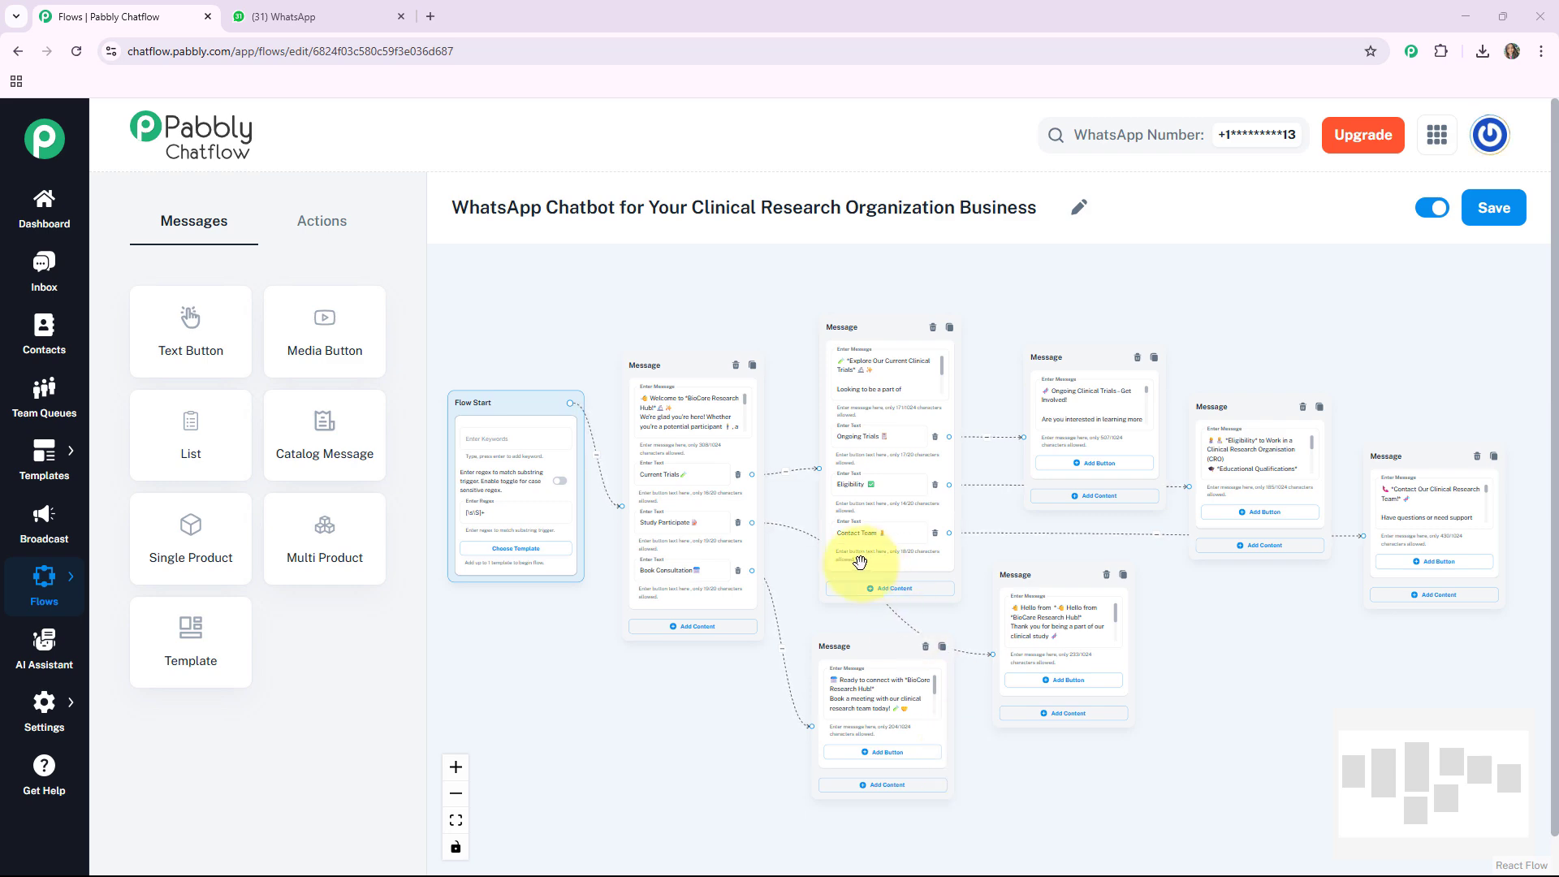
- Switch to WhatsApp Web and send "Hi" in the Clinical Research Organisation chat
{"action": "left_click", "coordinate": [302, 19]}
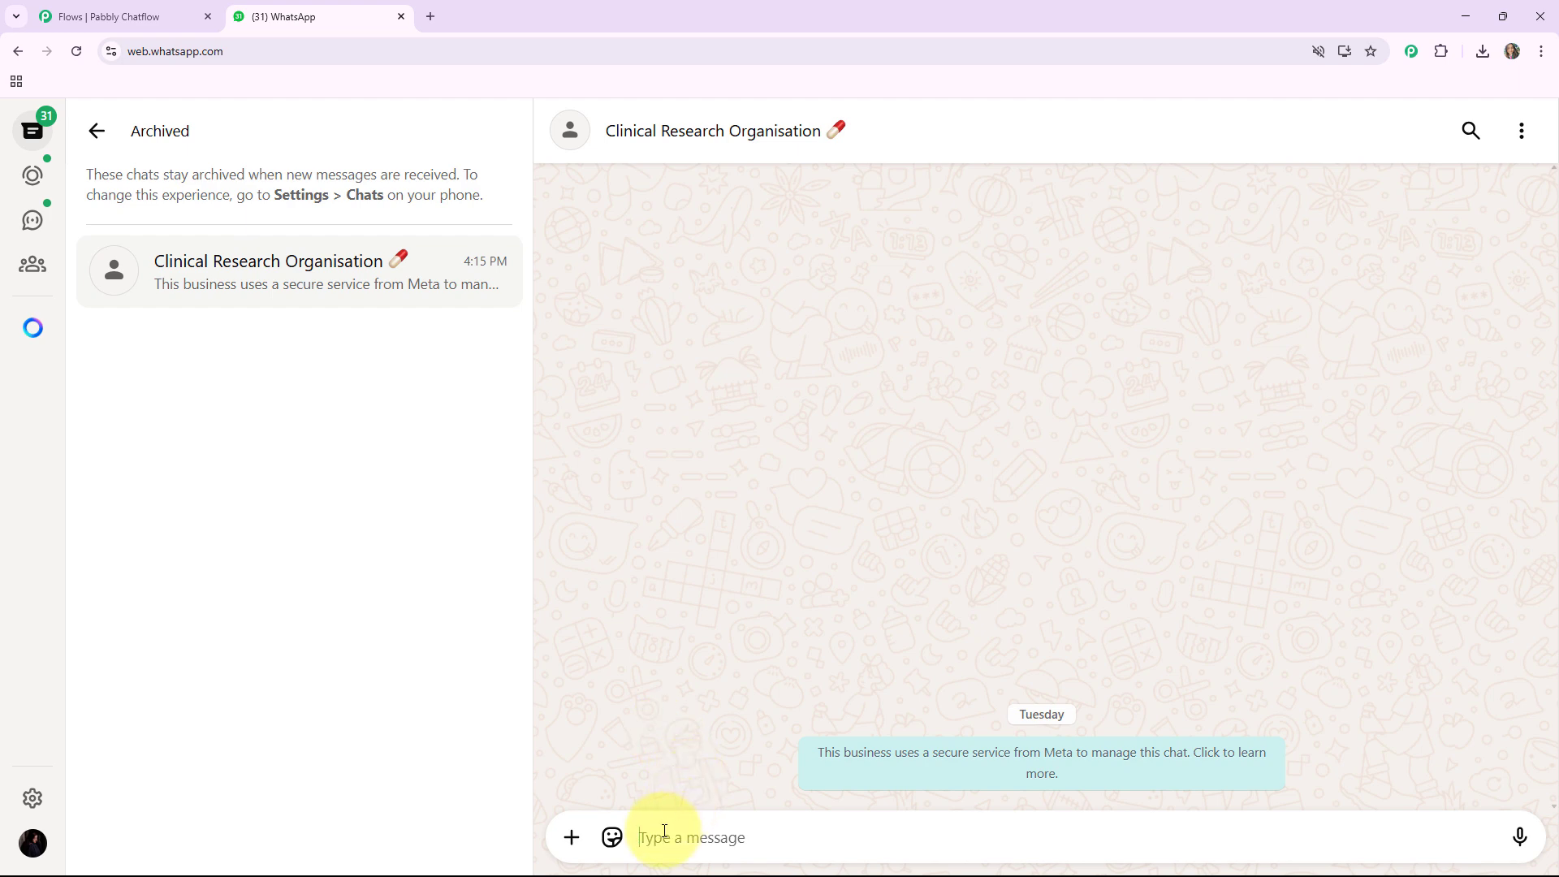
{"action": "type", "text": "hi"}
{"action": "key", "text": "Return"}
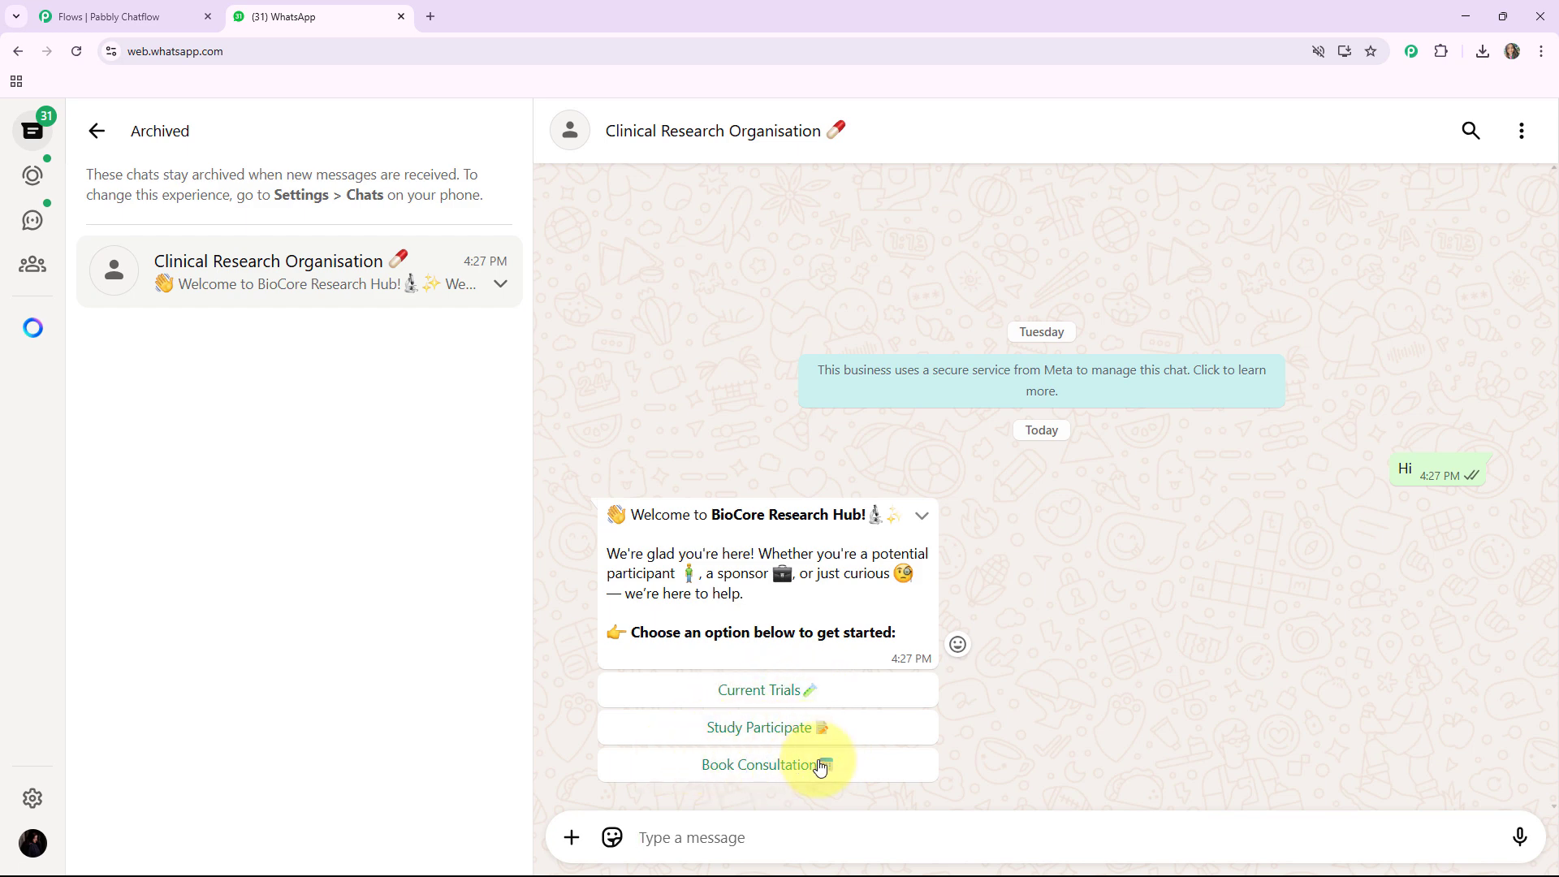
- Answer the chatbot's welcome message with Current Trials, choose Eligibility in its reply, and review the conversation
{"action": "left_click", "coordinate": [770, 689]}
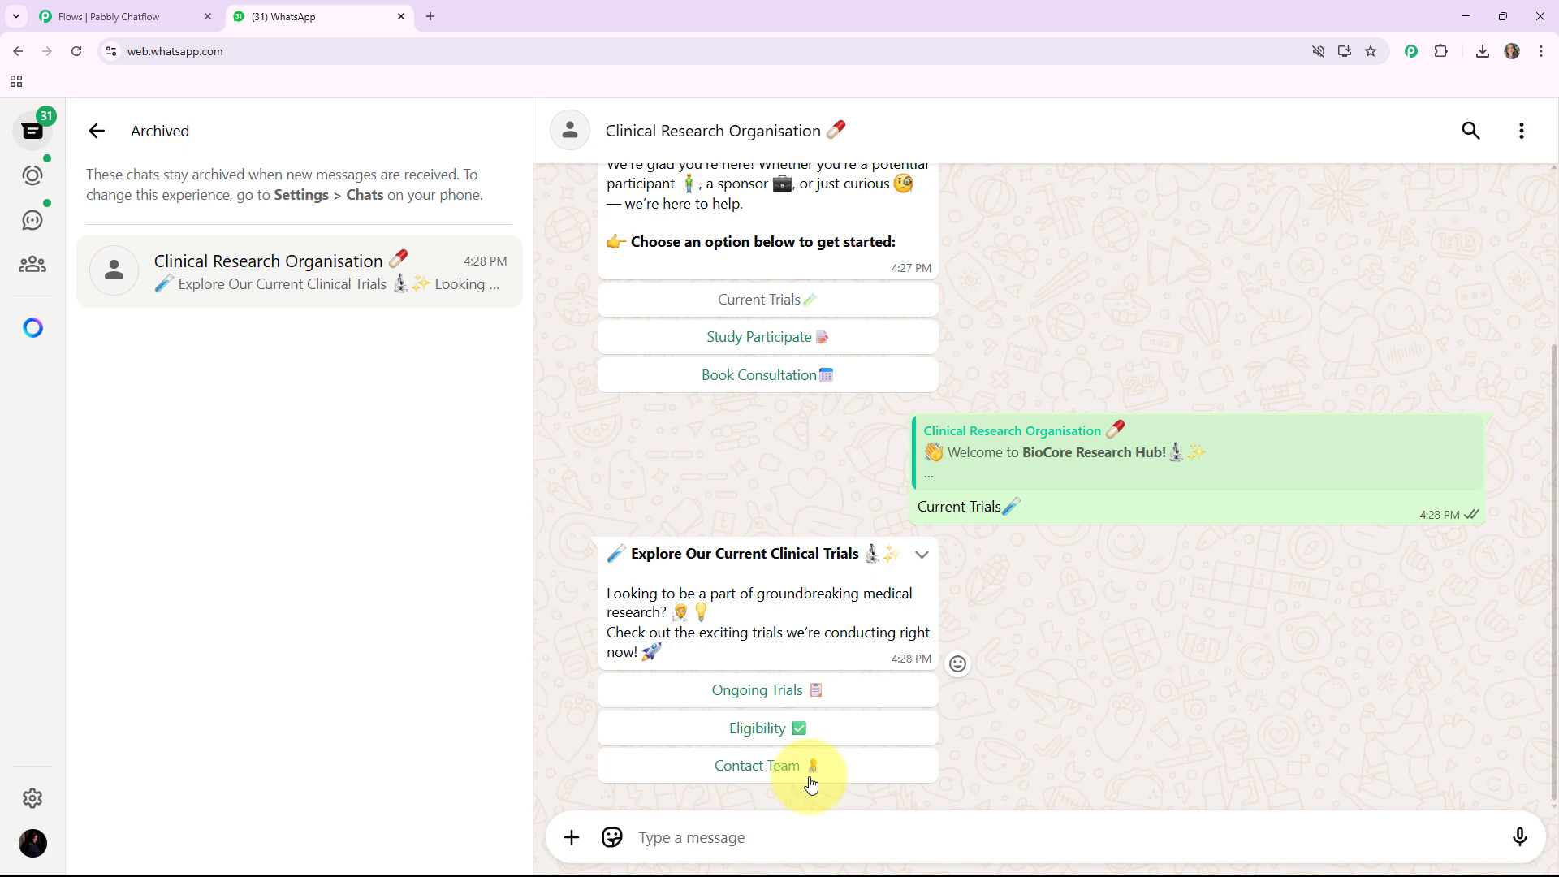
{"action": "left_click", "coordinate": [758, 729]}
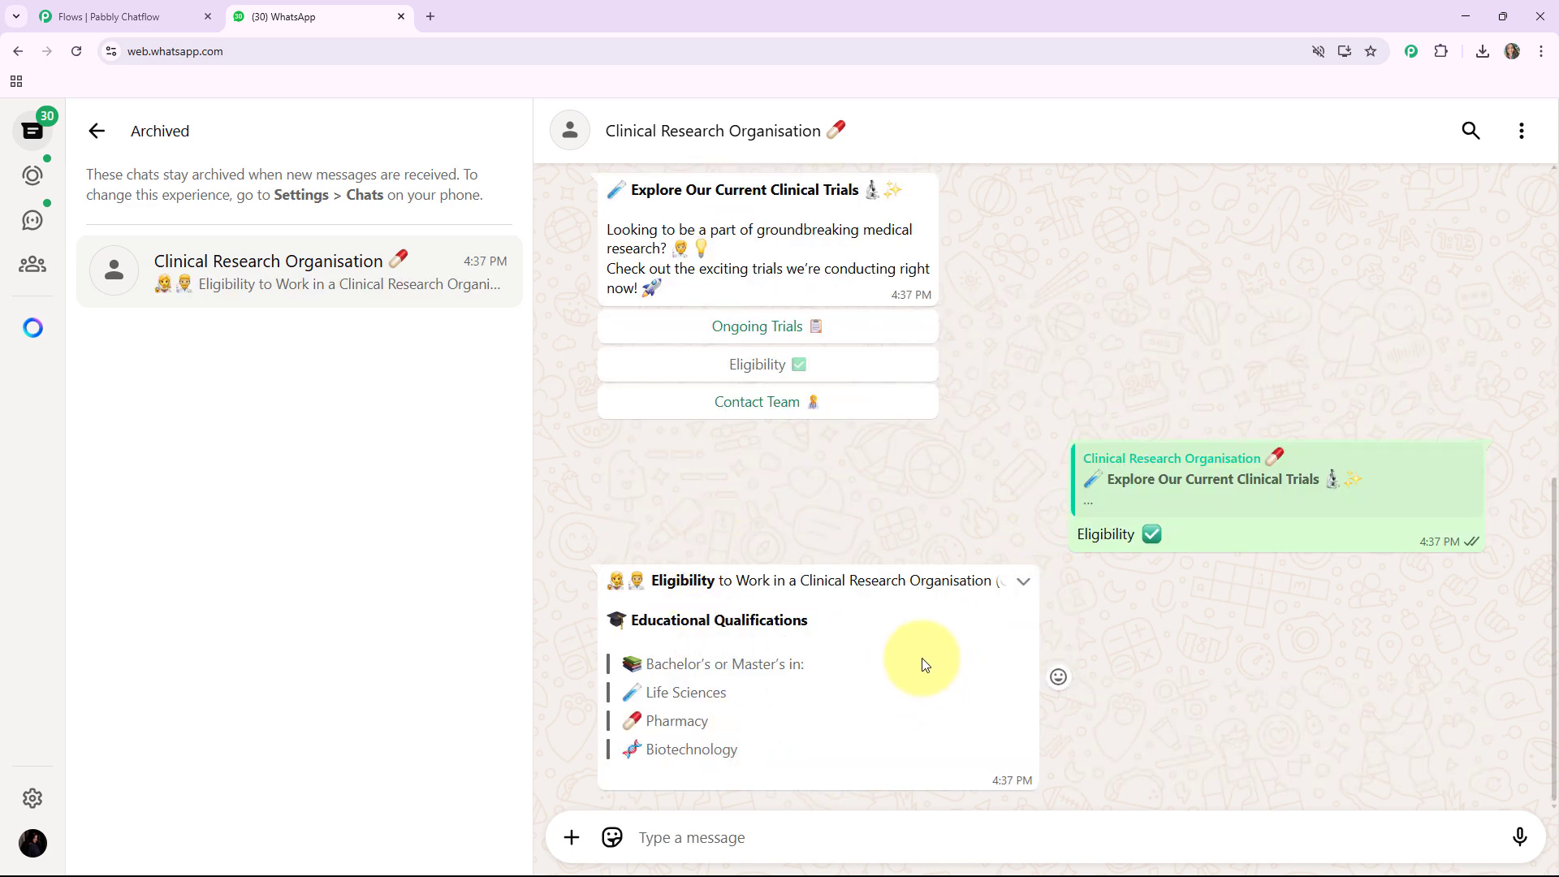
{"action": "scroll", "coordinate": [923, 664], "scroll_direction": "up", "scroll_amount": 5}
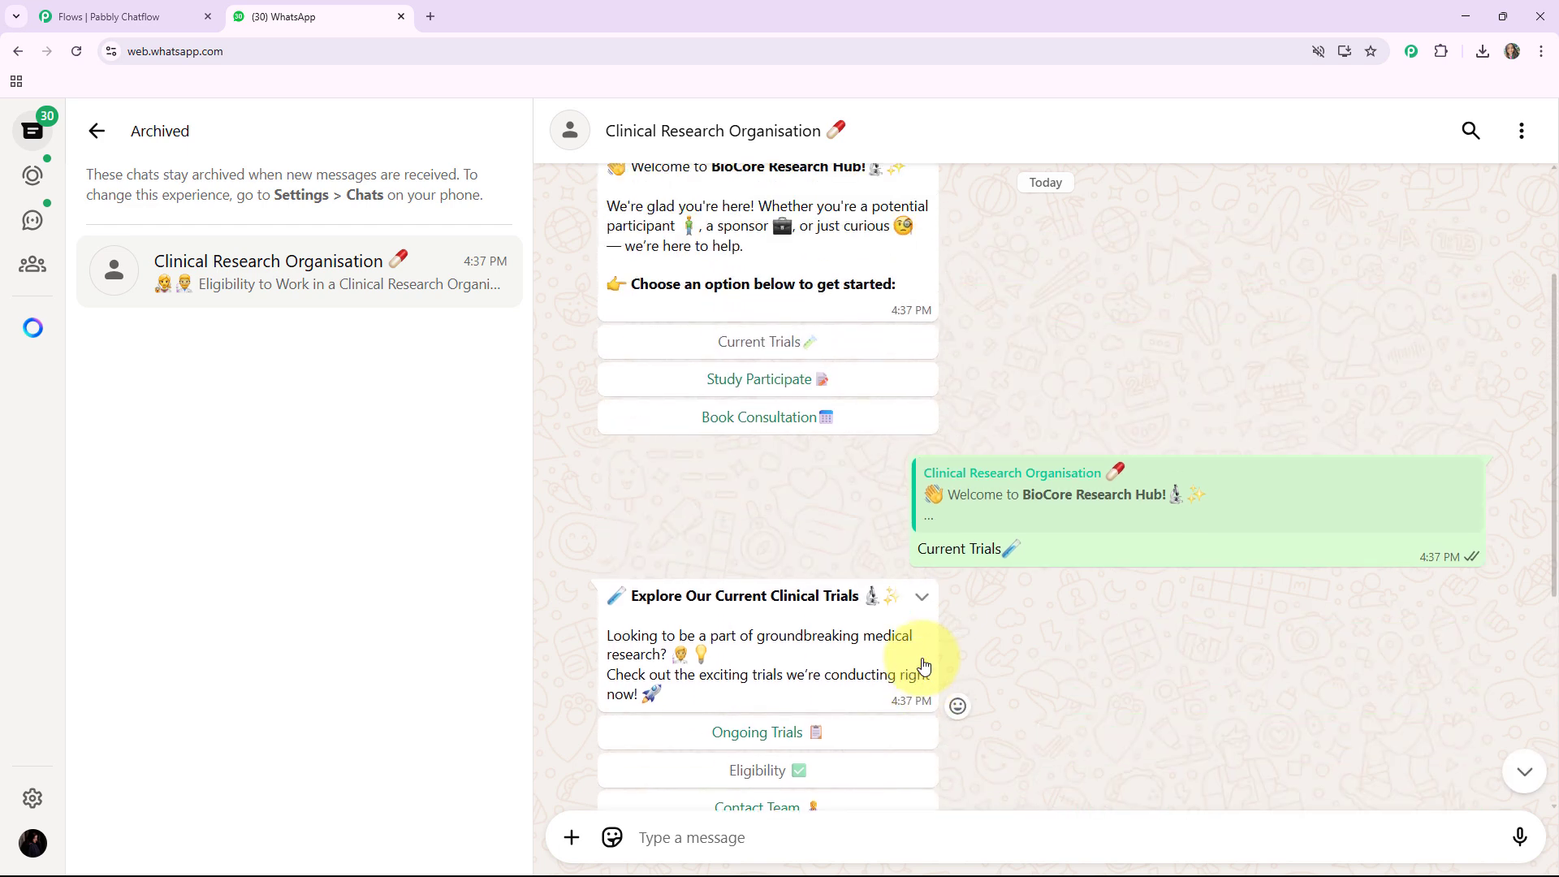
{"action": "scroll", "coordinate": [923, 664], "scroll_direction": "up", "scroll_amount": 1}
{"action": "scroll", "coordinate": [923, 664], "scroll_direction": "up", "scroll_amount": 1}
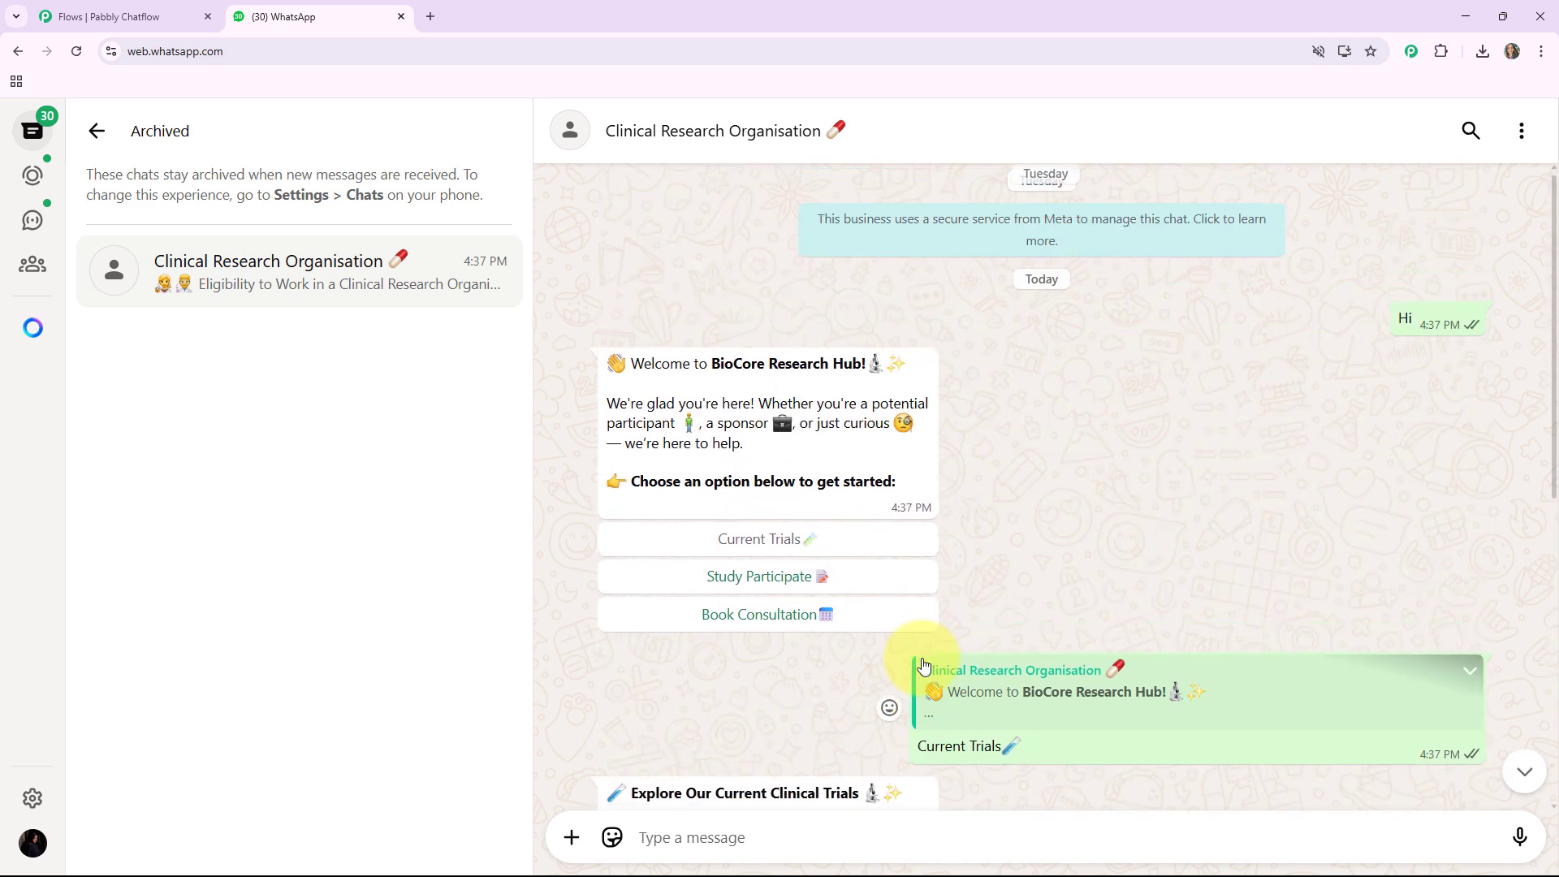
{"action": "scroll", "coordinate": [922, 664], "scroll_direction": "down", "scroll_amount": 3}
{"action": "scroll", "coordinate": [923, 664], "scroll_direction": "down", "scroll_amount": 1}
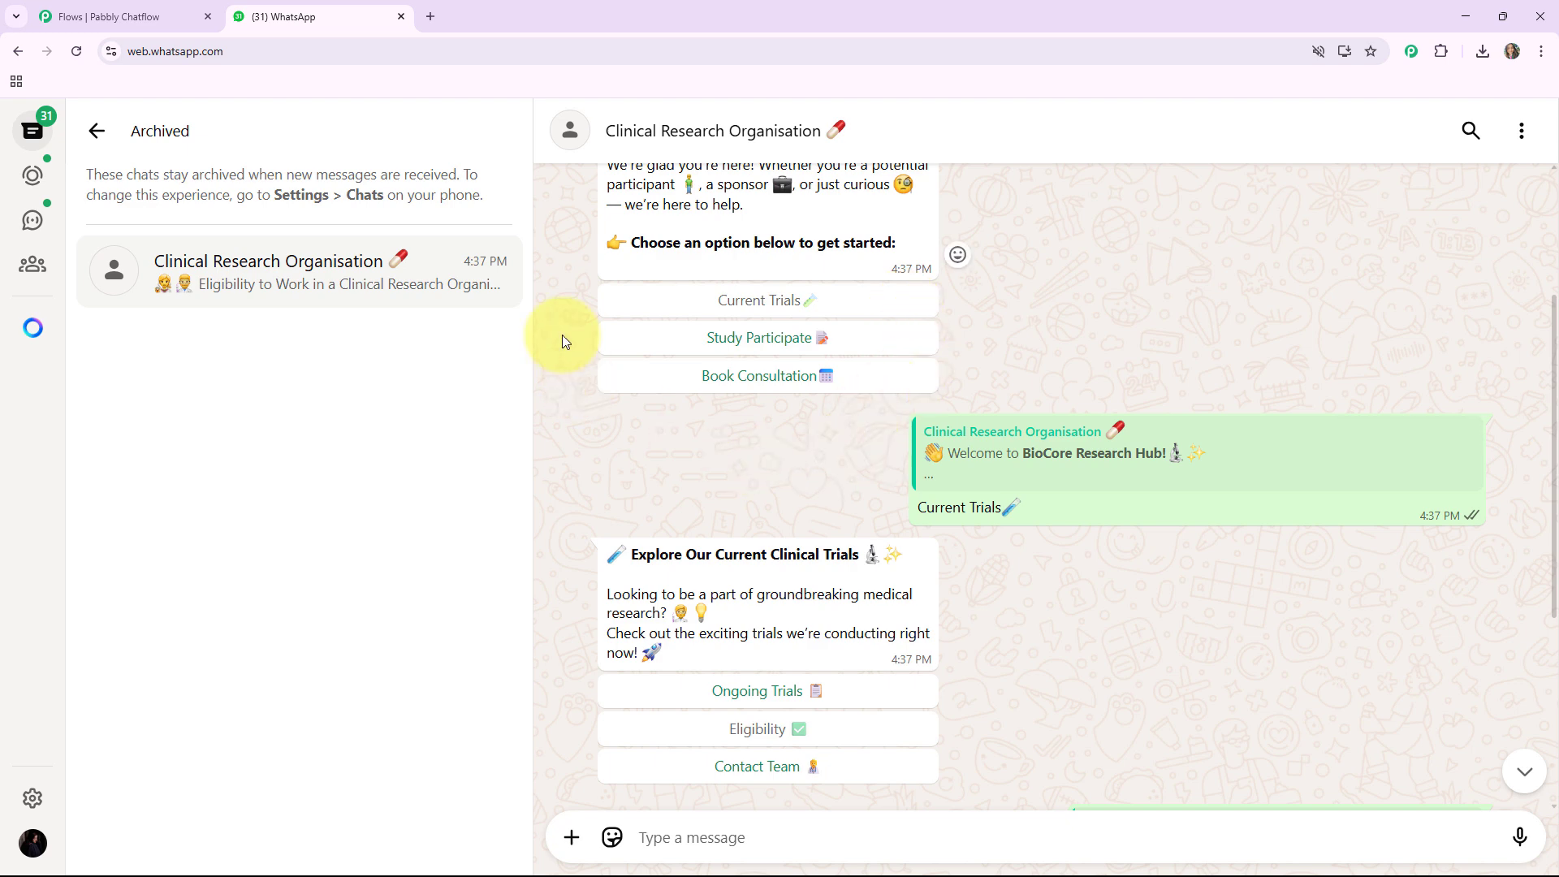
- Open the Pabbly Chatflow website (pabbly.com/chatflow) in a new browser tab
{"action": "left_click", "coordinate": [428, 16]}
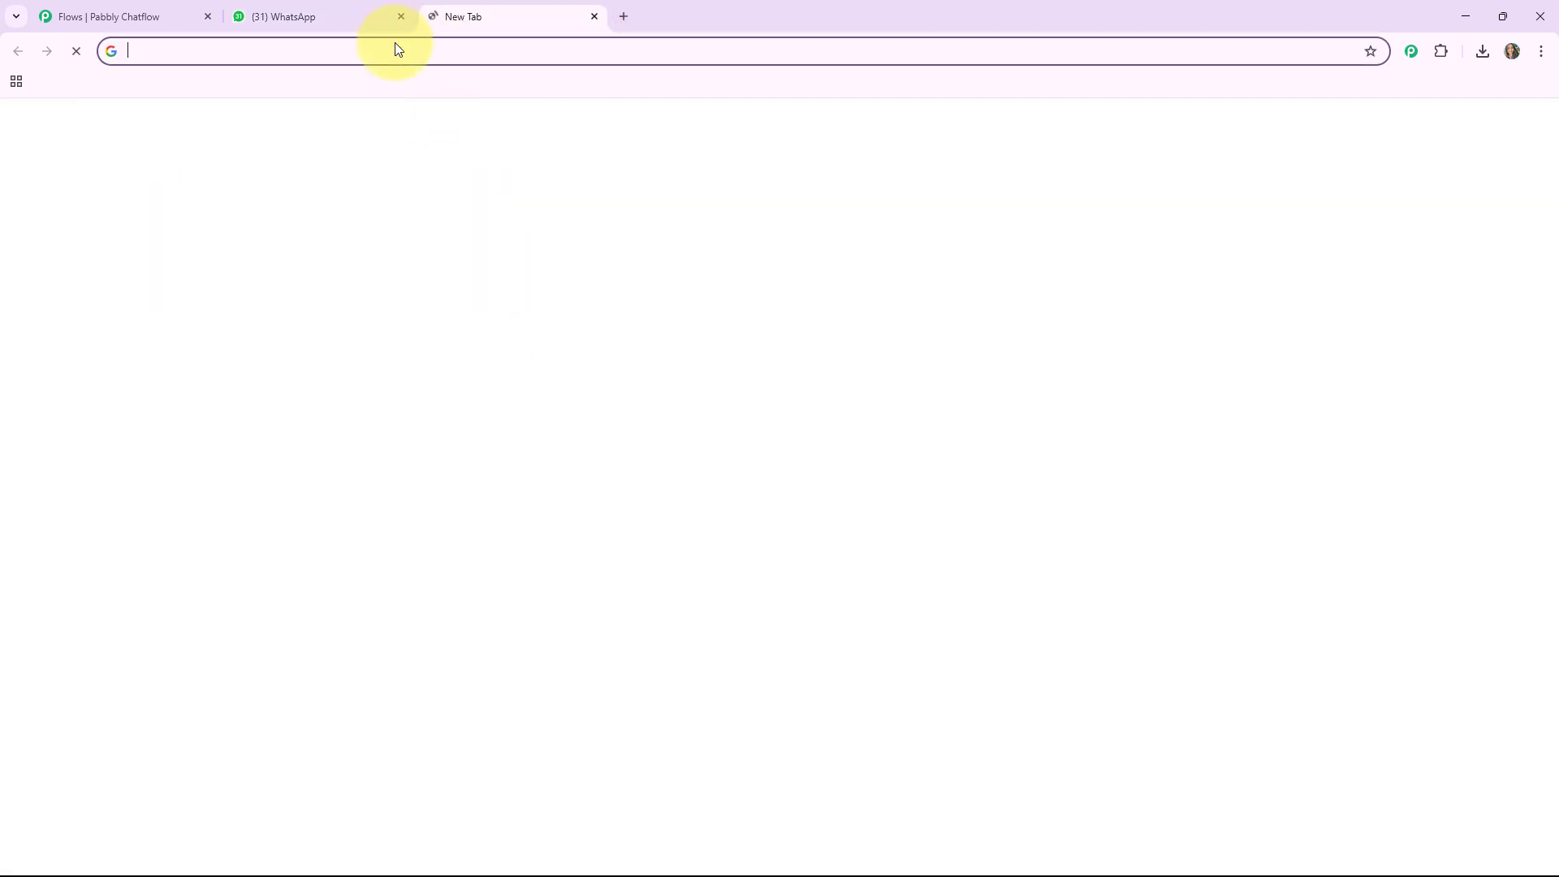
{"action": "type", "text": "pabbly.c"}
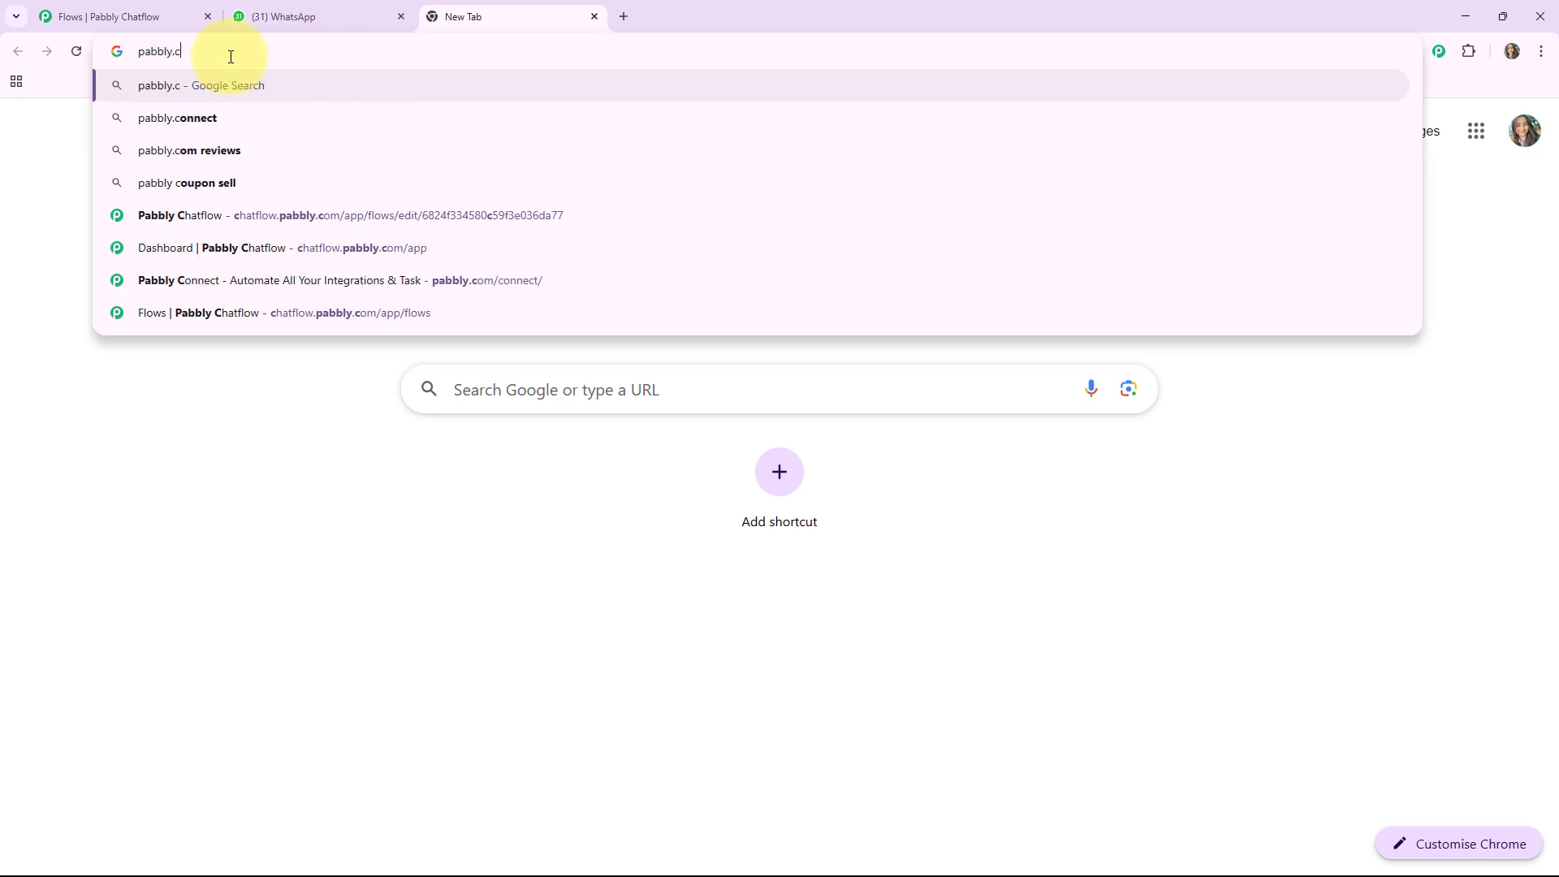
{"action": "key", "text": "Return"}
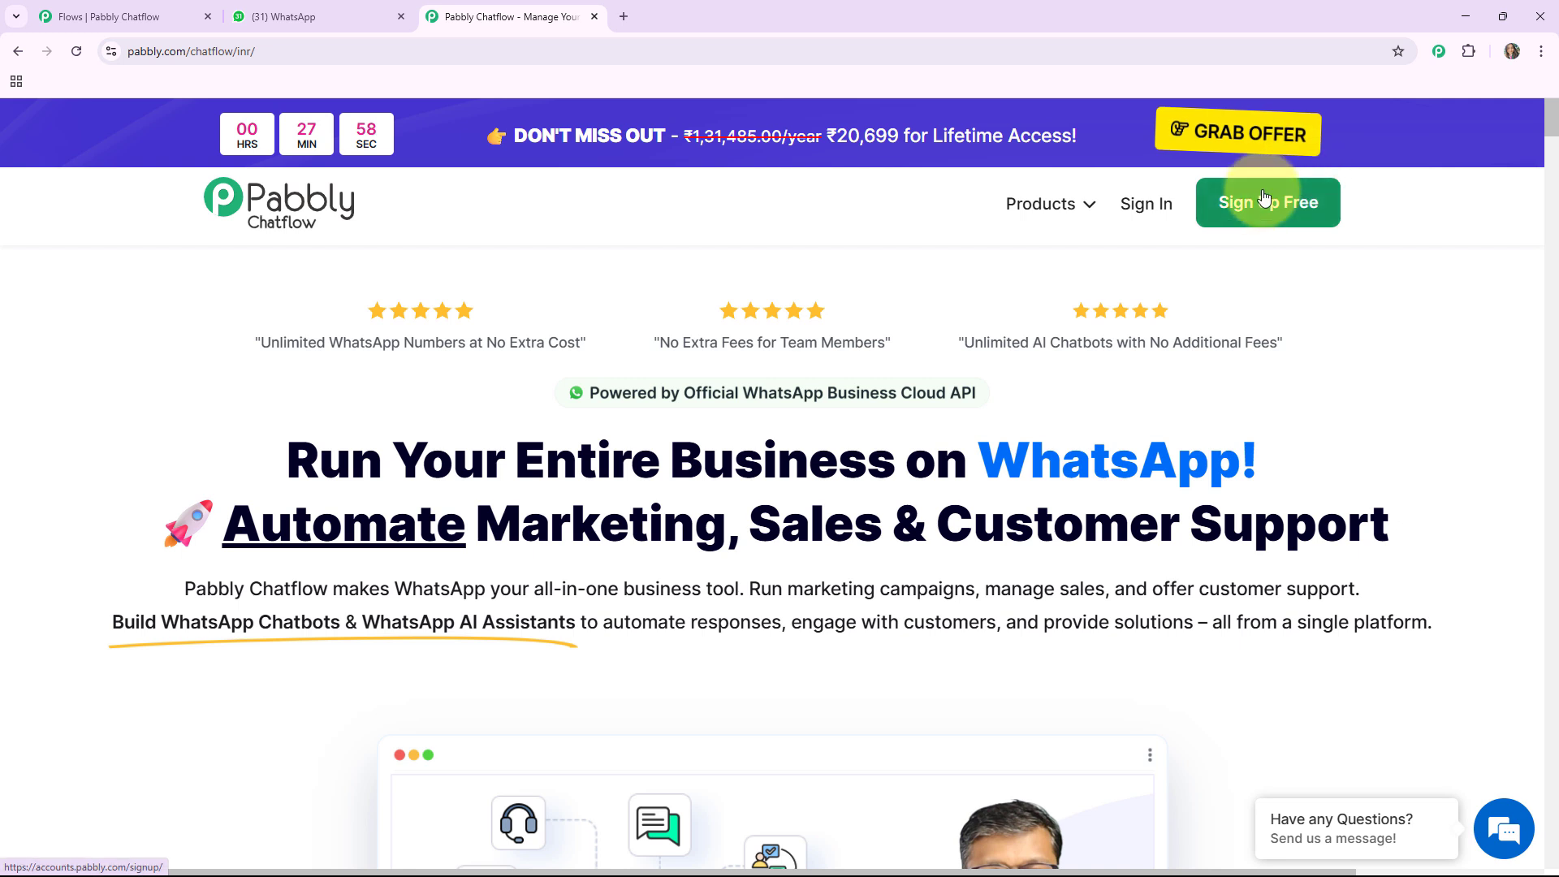
- Sign in to the Pabbly account and access Pabbly Chatflow from the list of all apps
{"action": "left_click", "coordinate": [1145, 206]}
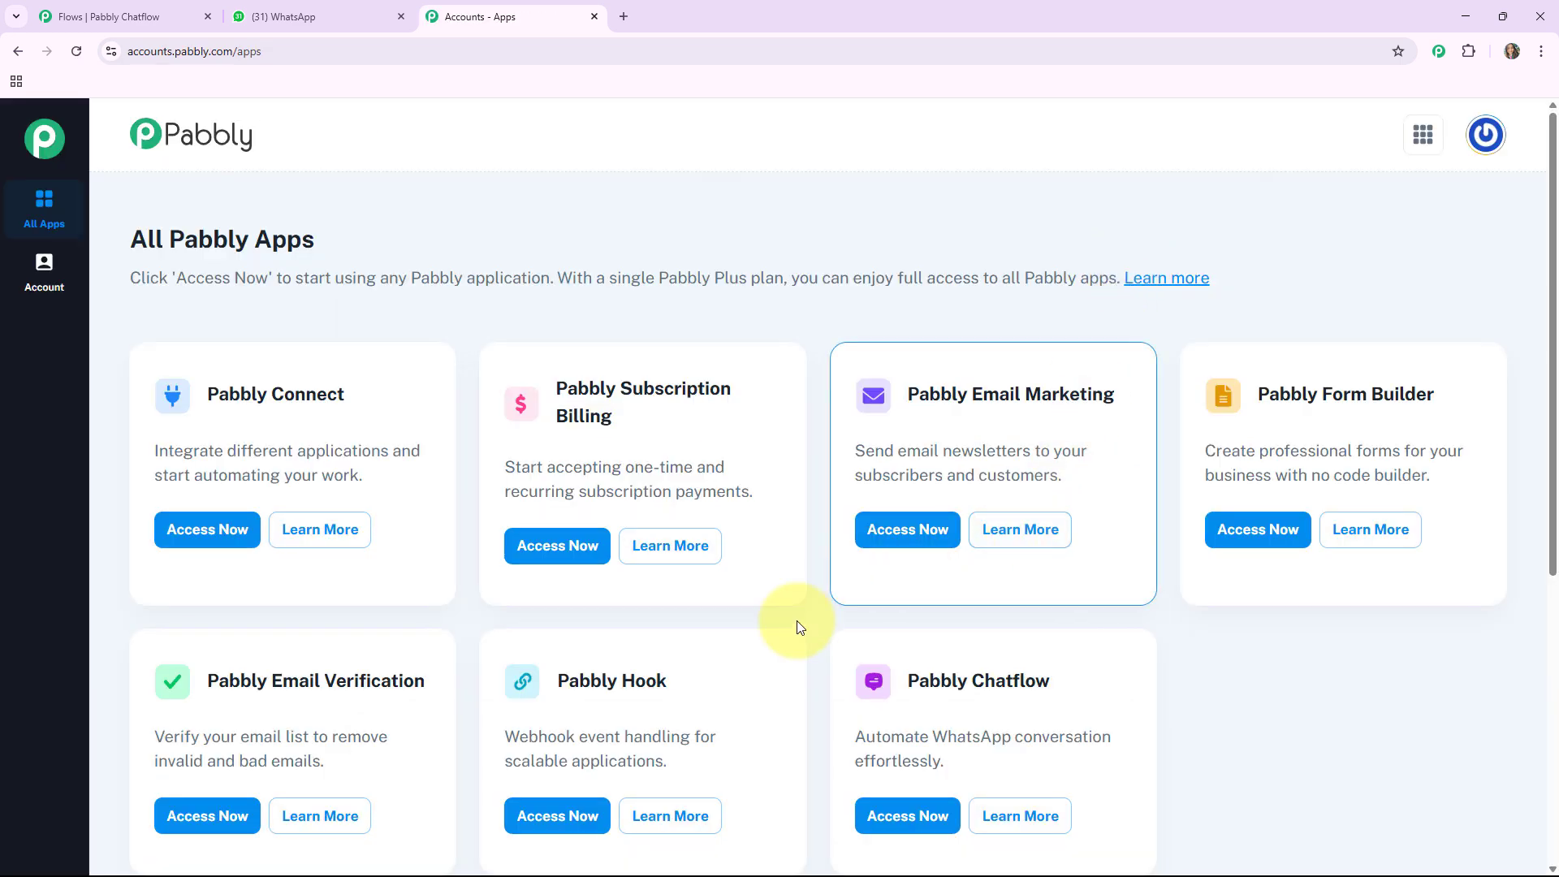
{"action": "scroll", "coordinate": [1044, 397], "scroll_direction": "down", "scroll_amount": 2}
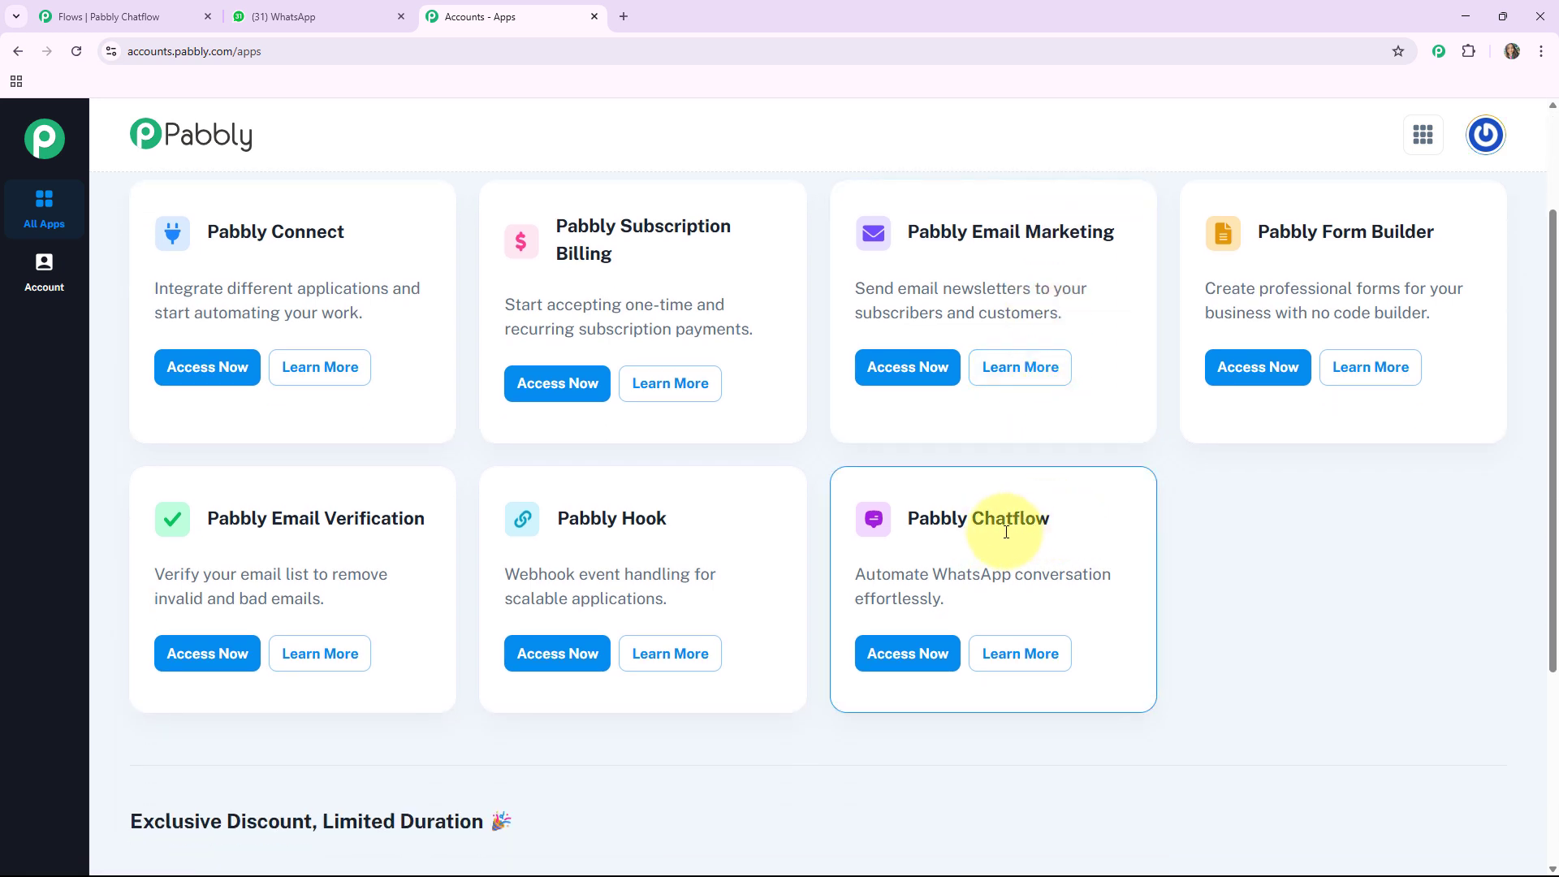
{"action": "left_click_drag", "start_coordinate": [913, 516], "coordinate": [1058, 519]}
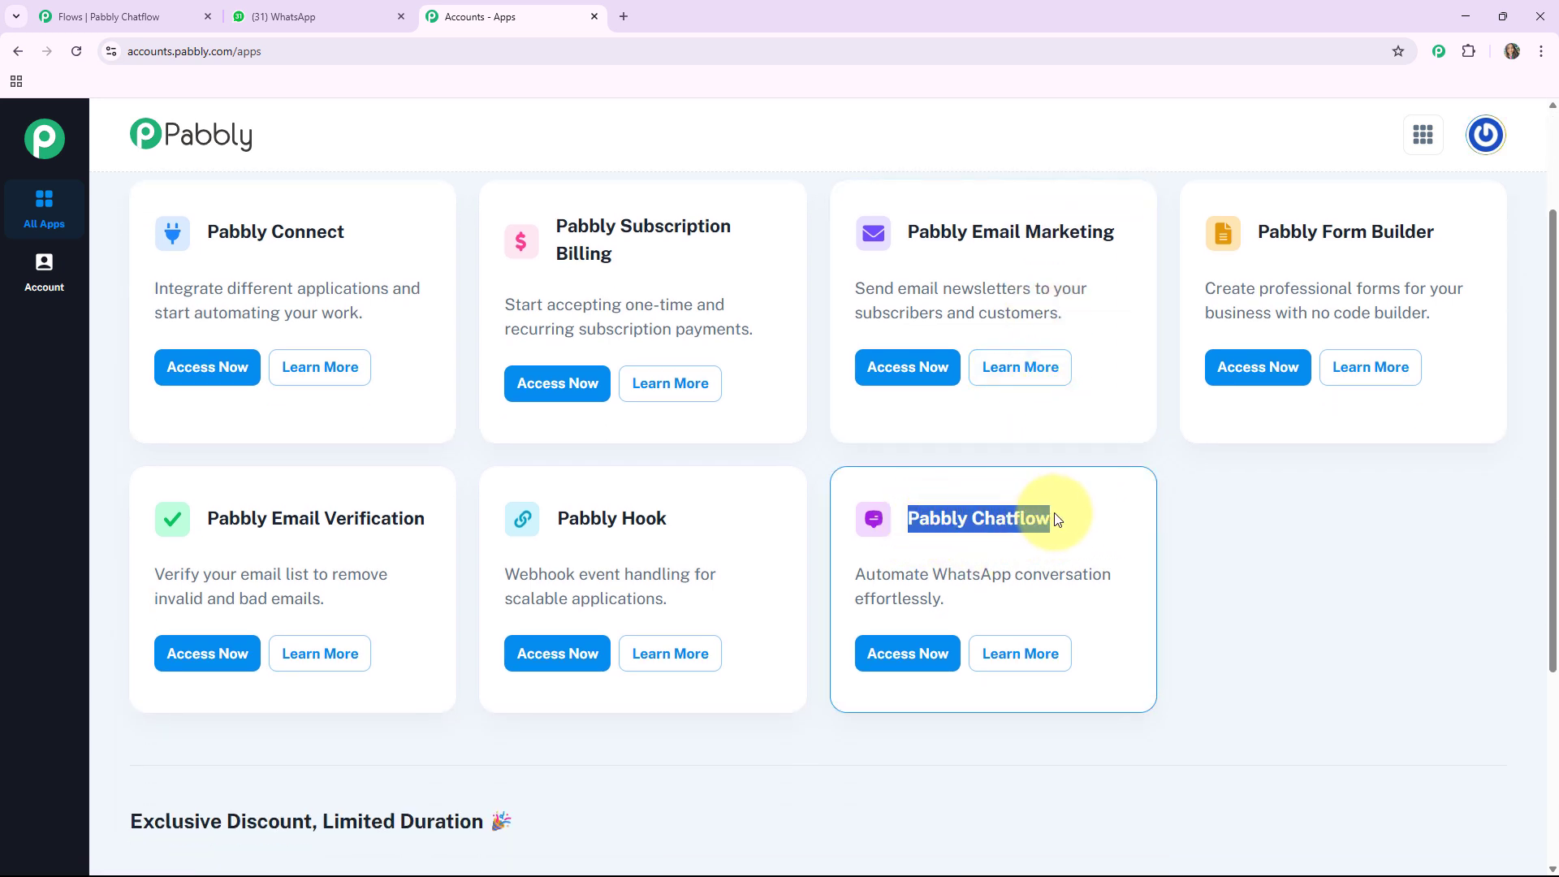
{"action": "left_click", "coordinate": [1086, 536]}
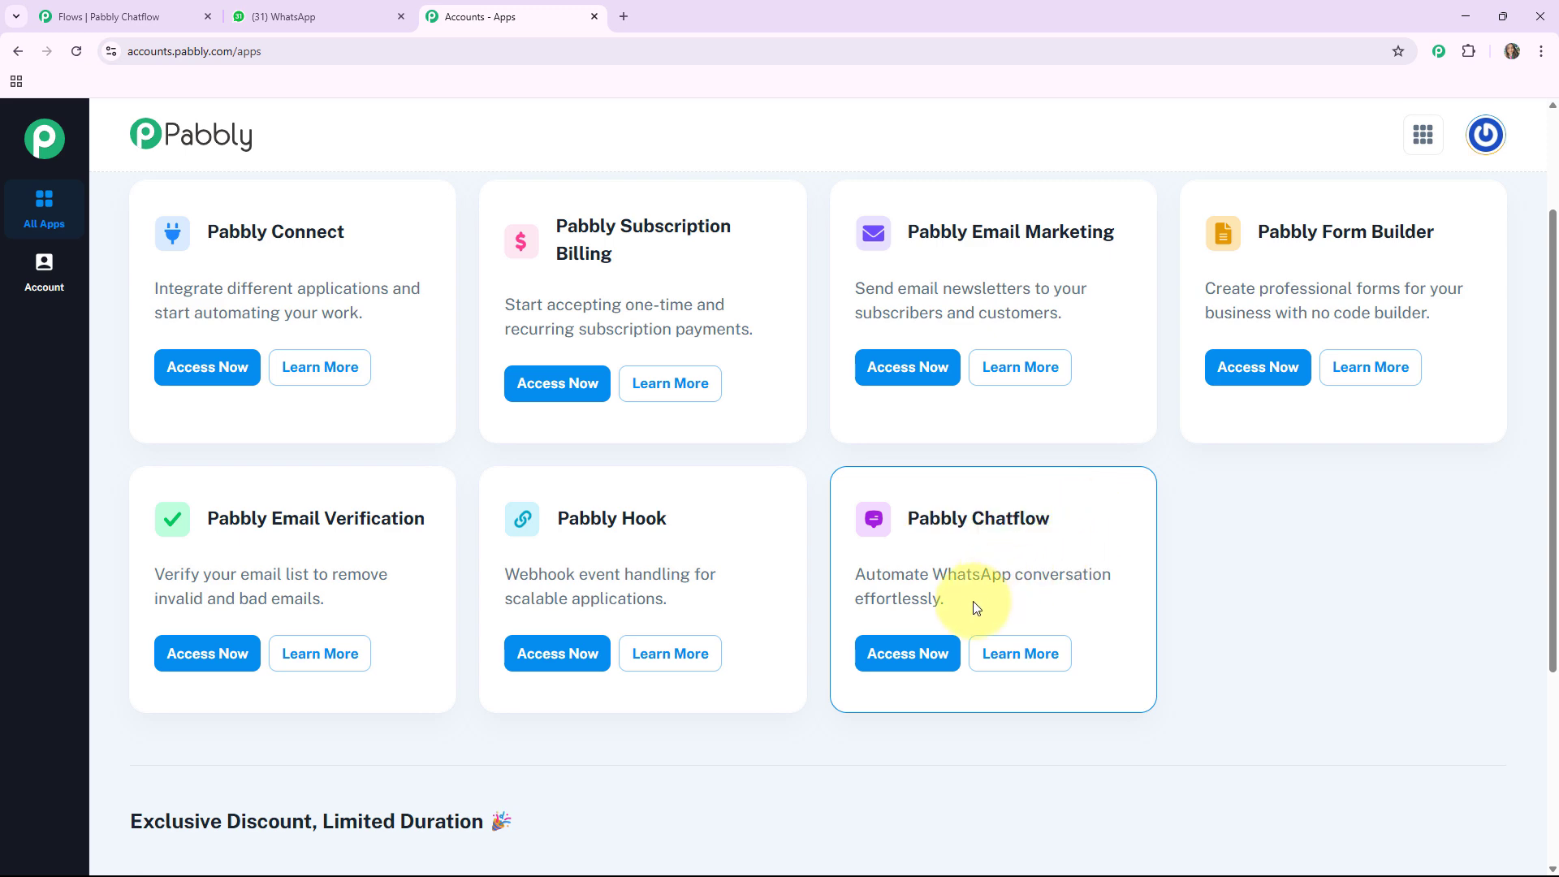
{"action": "left_click", "coordinate": [904, 654]}
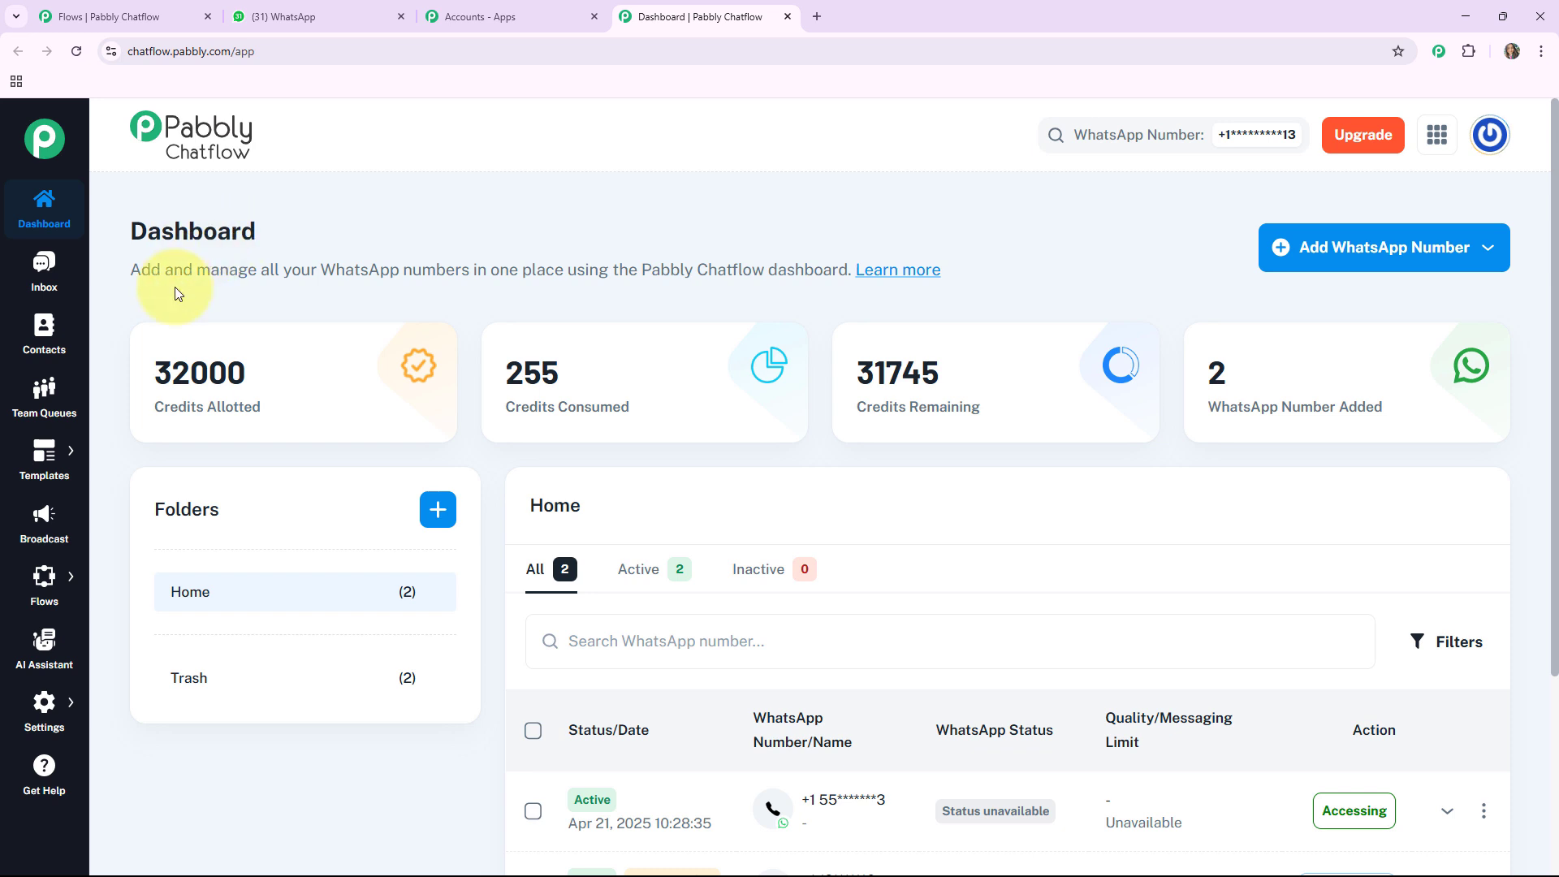
- Examine the dashboard's allotted, consumed and remaining credits and the WhatsApp numbers added
{"action": "mouse_move", "coordinate": [183, 430]}
{"action": "left_click_drag", "start_coordinate": [156, 407], "coordinate": [696, 406]}
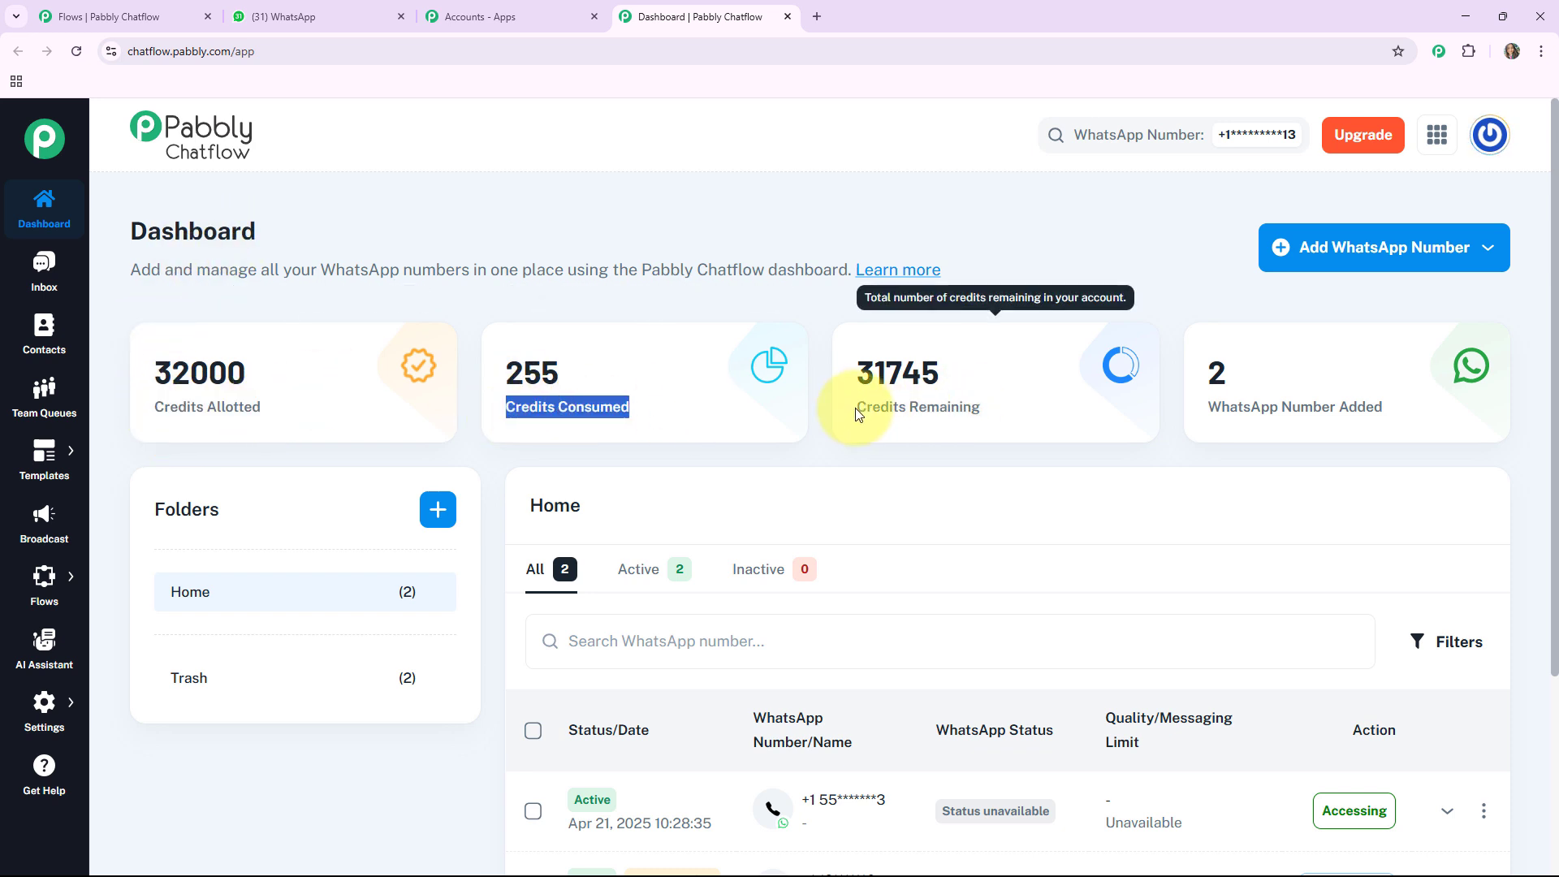
{"action": "left_click_drag", "start_coordinate": [871, 408], "coordinate": [1314, 388]}
{"action": "left_click", "coordinate": [1202, 441]}
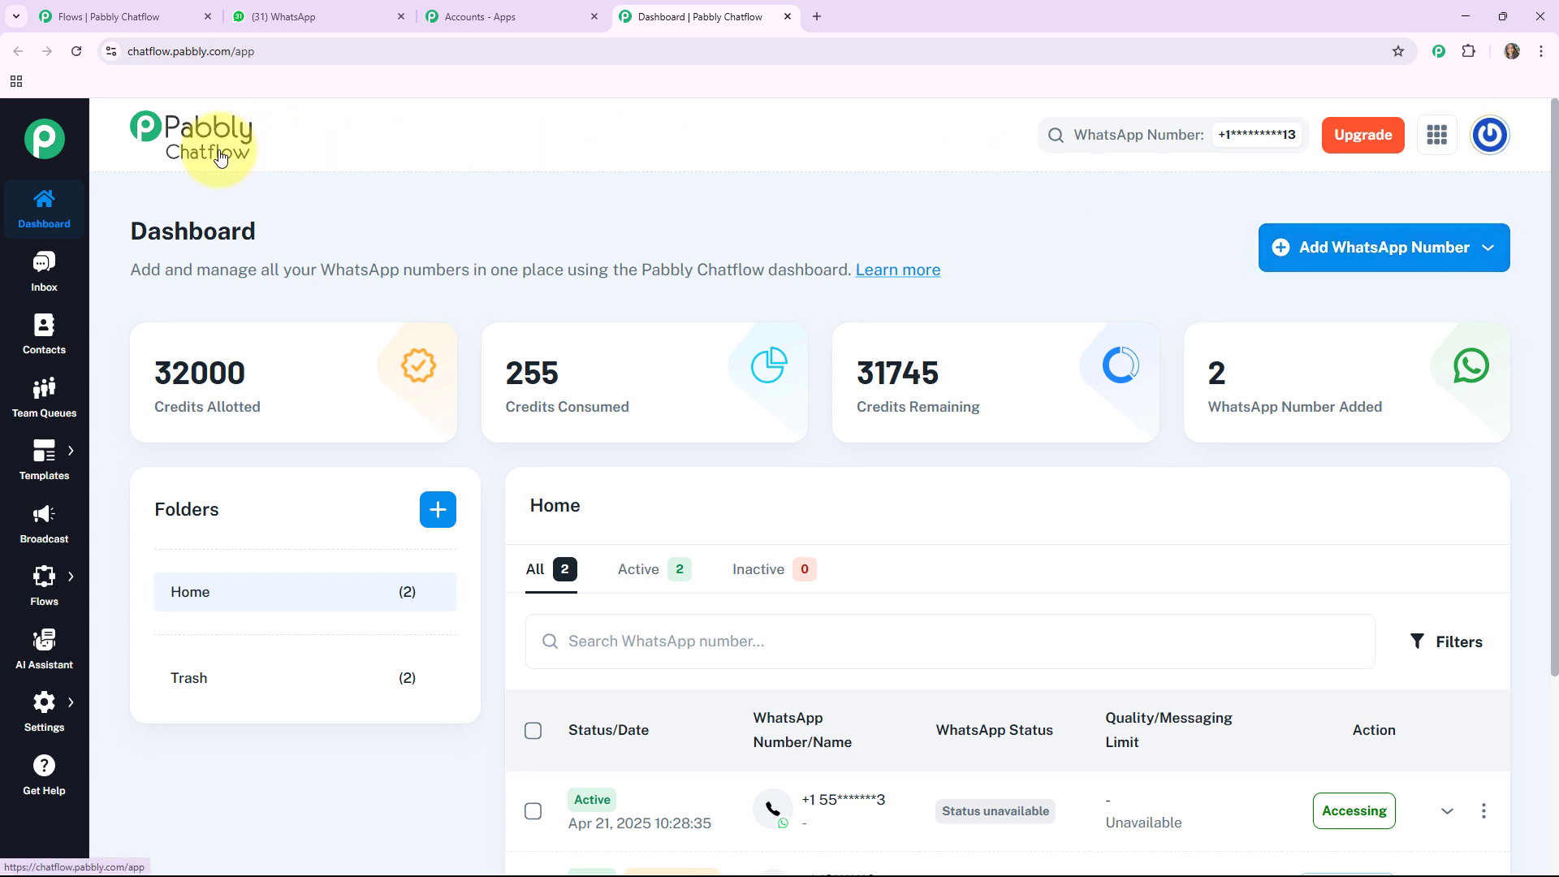
- Check the connection options for adding a WhatsApp number and look over the list of connected numbers
{"action": "left_click", "coordinate": [1409, 249]}
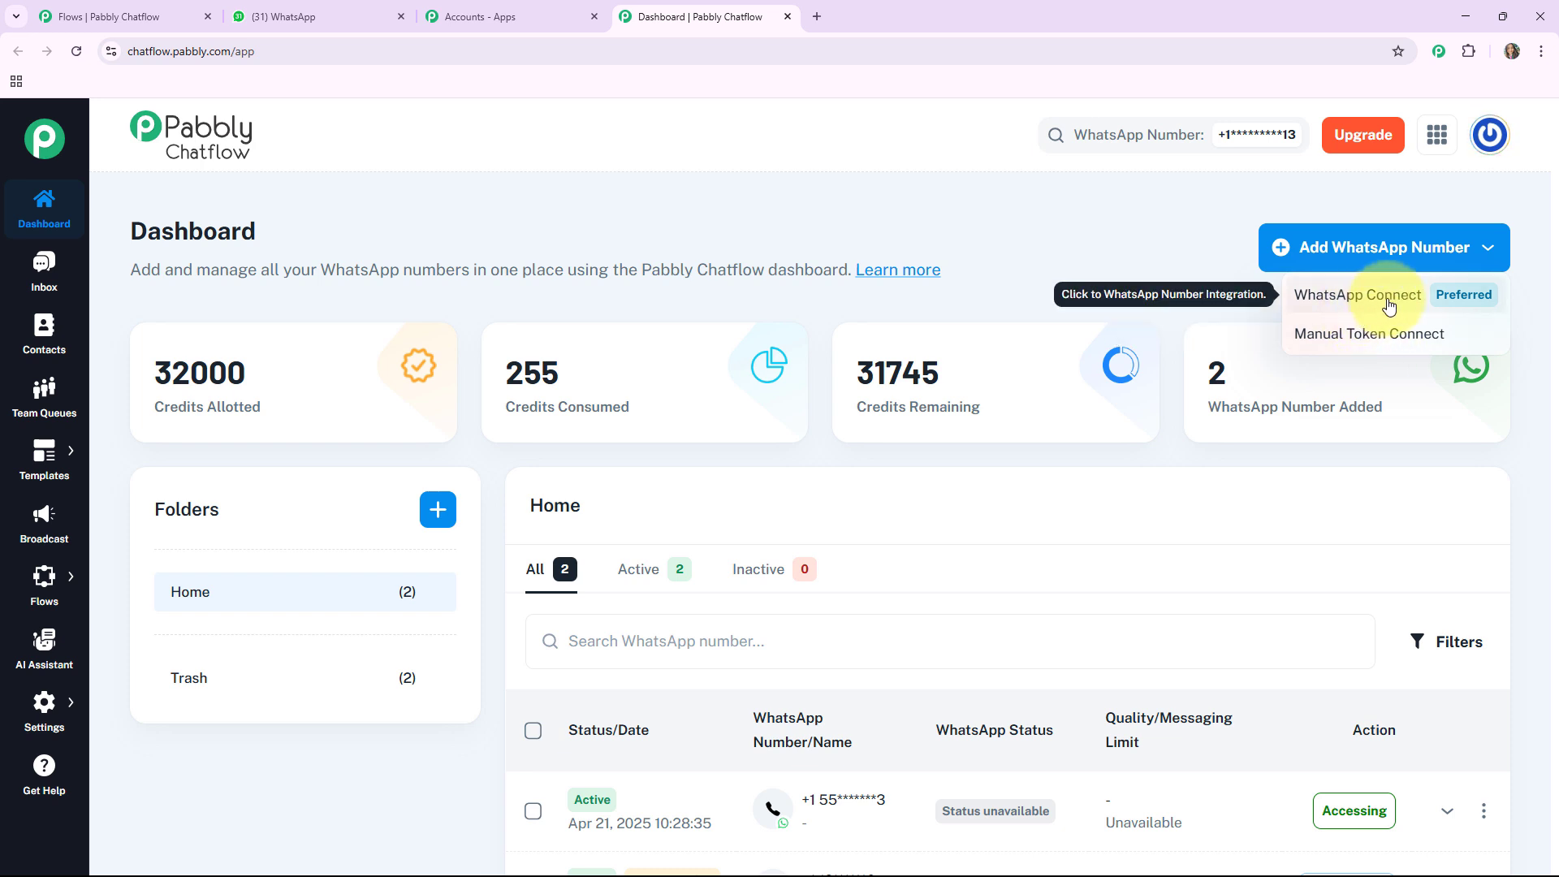
{"action": "left_click", "coordinate": [1353, 332]}
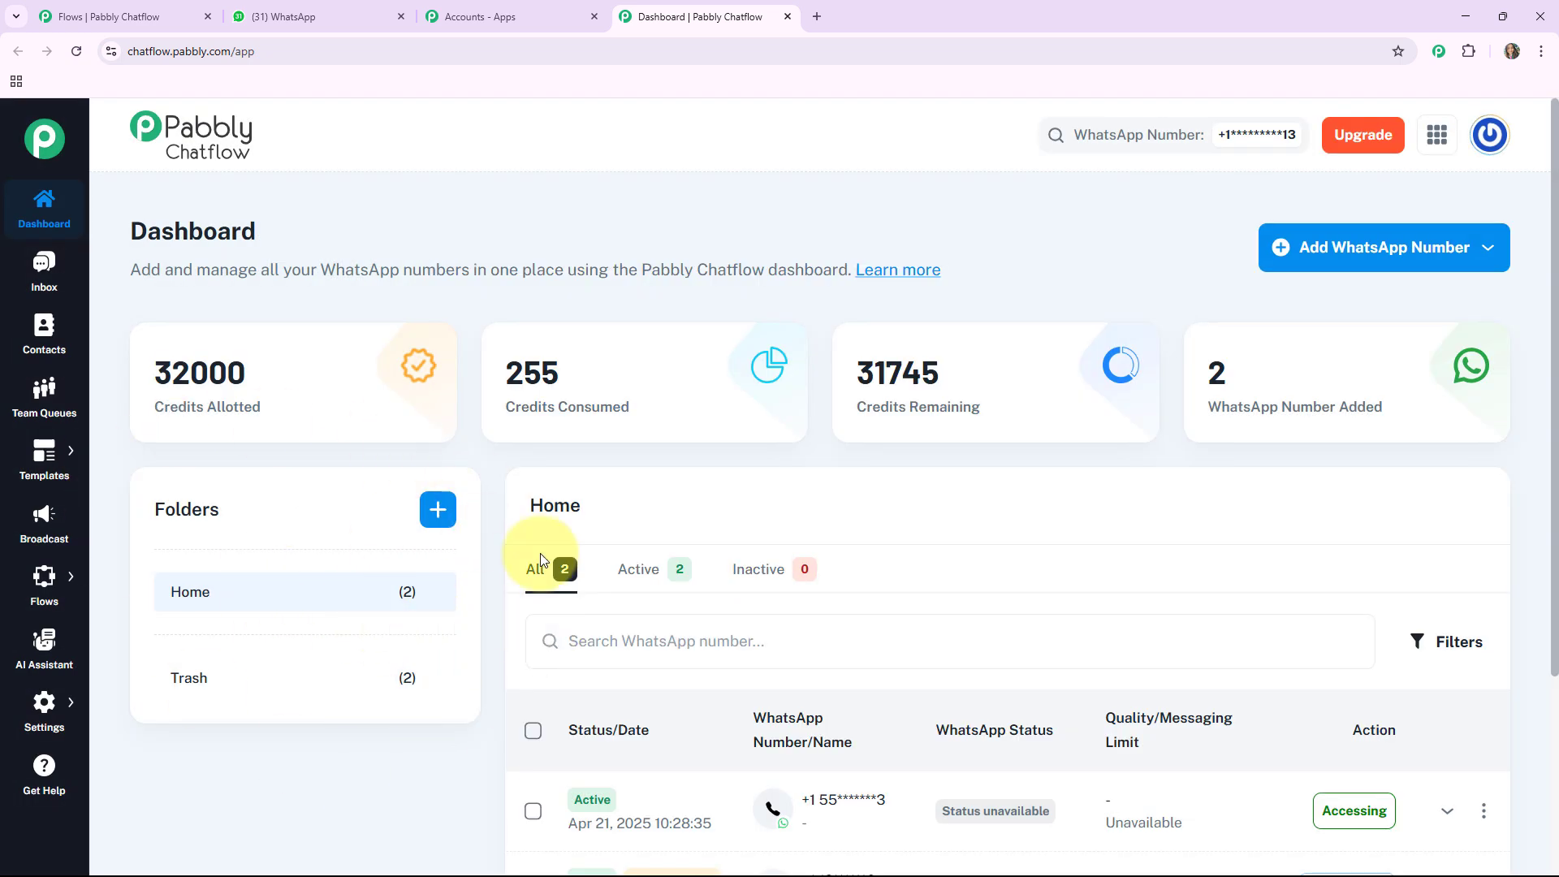
{"action": "scroll", "coordinate": [1096, 598], "scroll_direction": "down", "scroll_amount": 3}
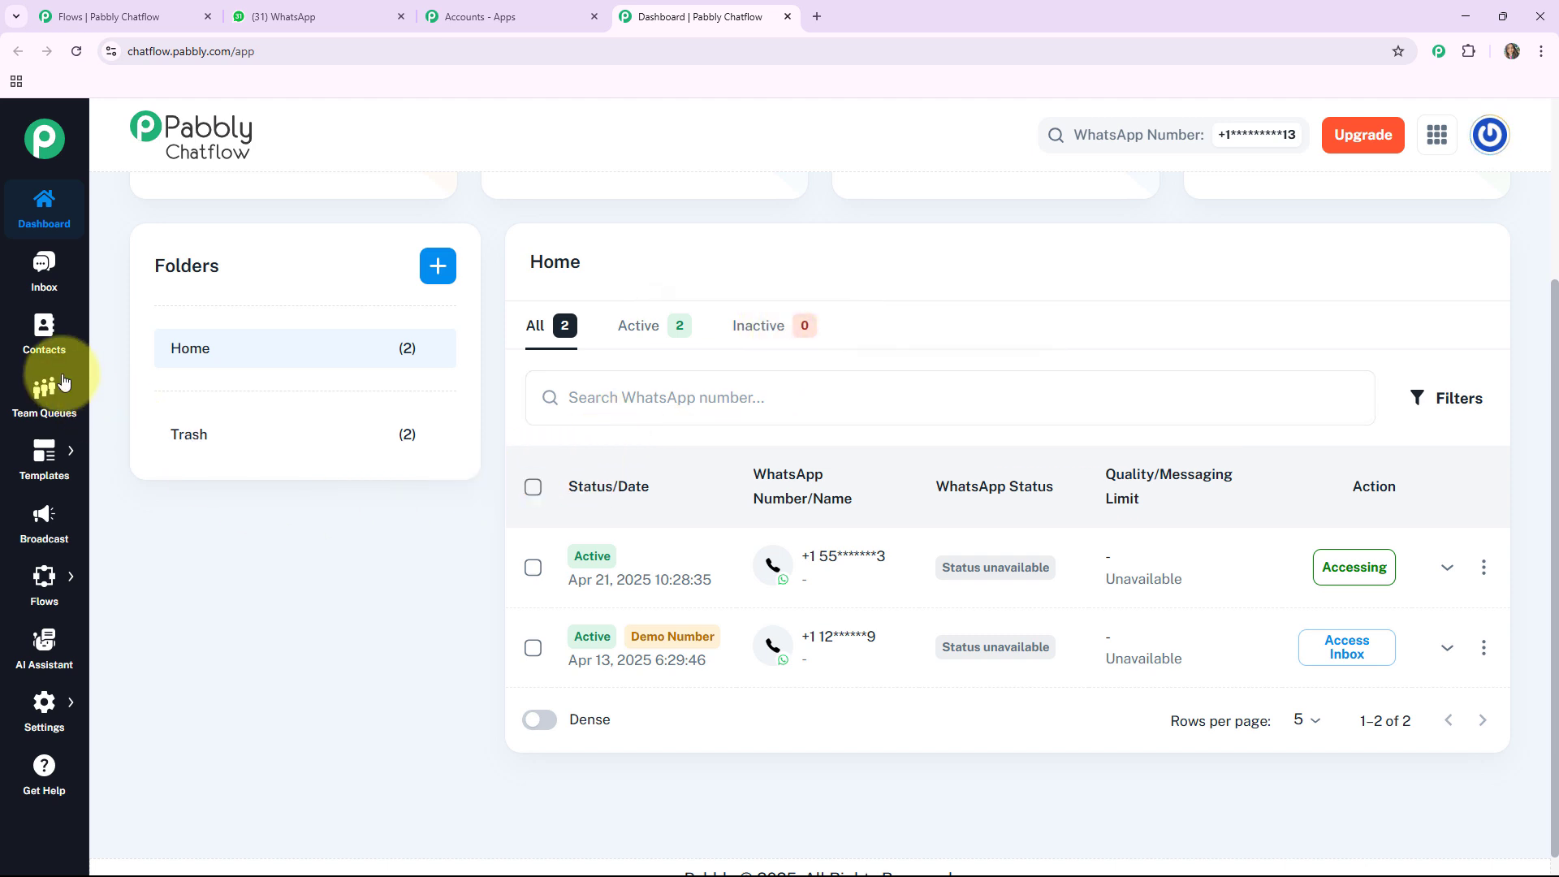
- Open the "test" conversation in the Inbox and view its messages and chat information
{"action": "left_click", "coordinate": [51, 275]}
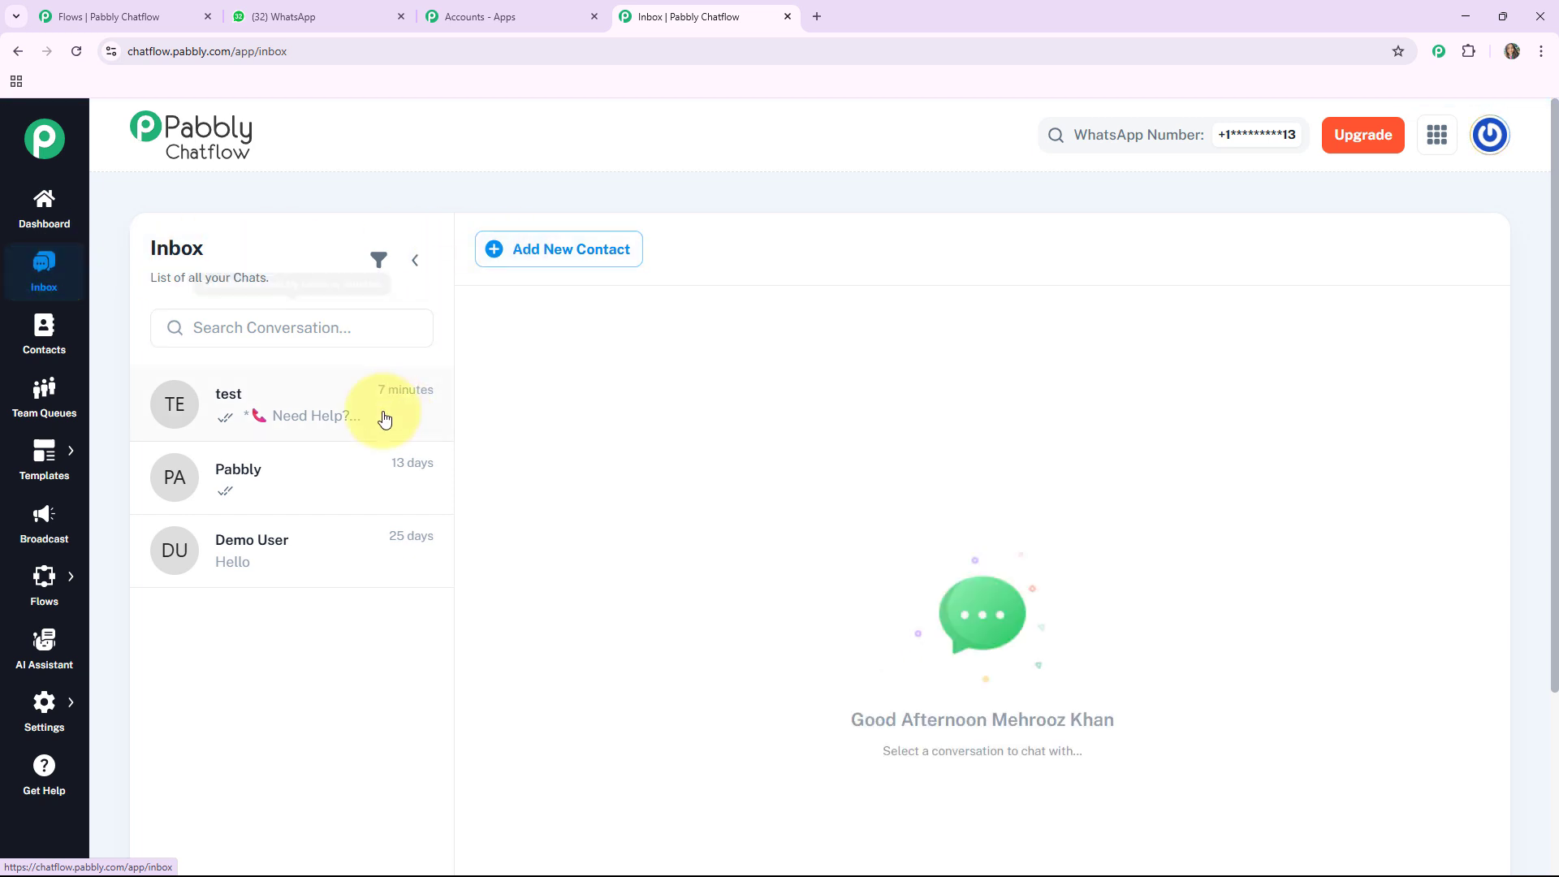
{"action": "left_click", "coordinate": [329, 435]}
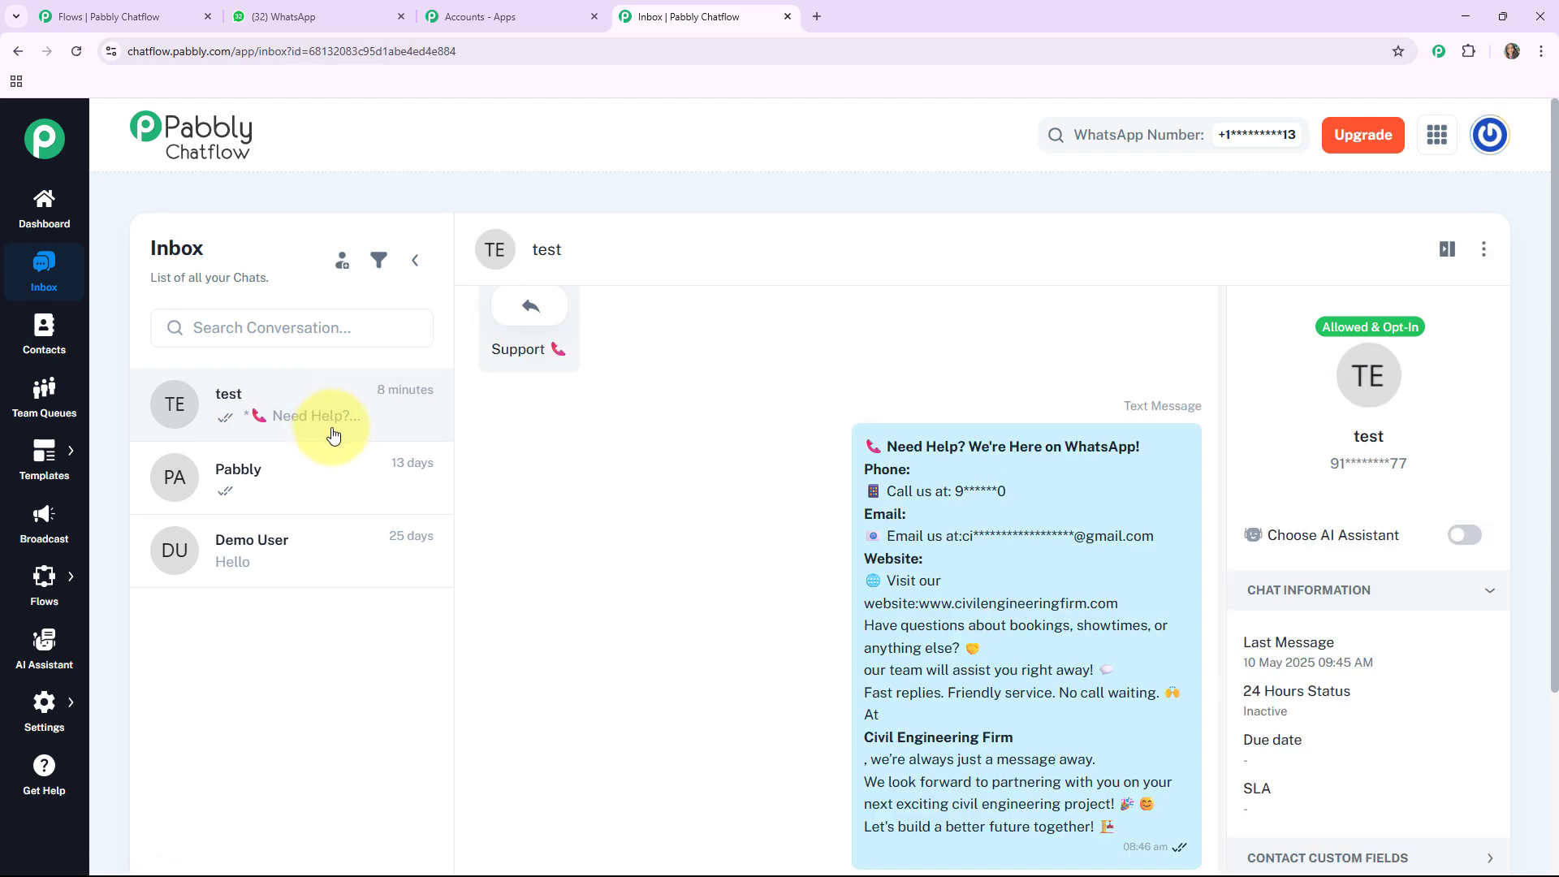
{"action": "scroll", "coordinate": [577, 494], "scroll_direction": "down", "scroll_amount": 1}
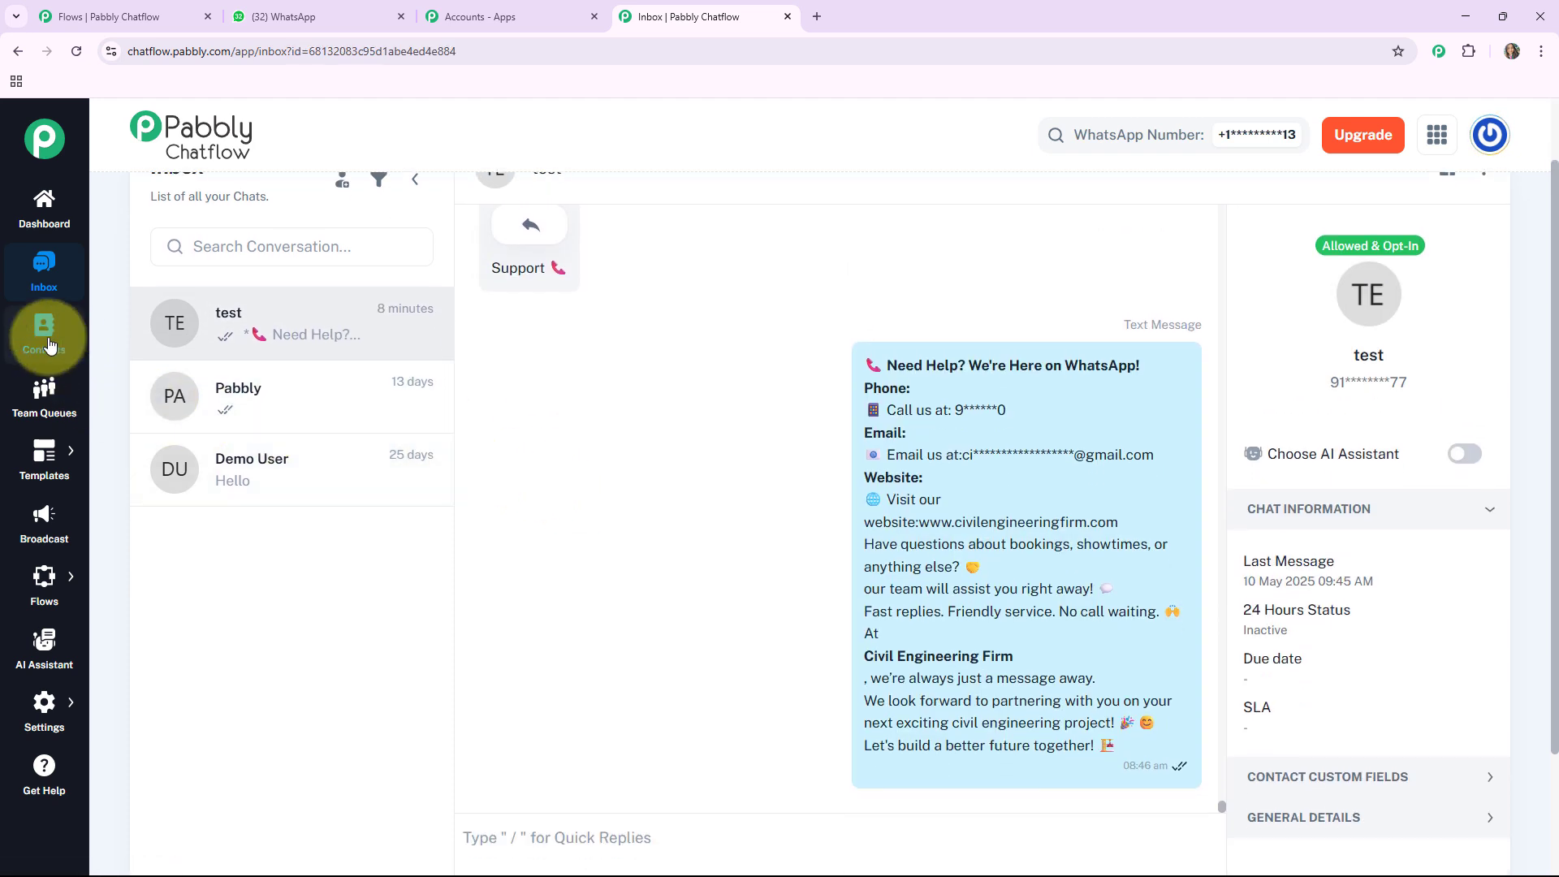
- View the Contacts page and the Team Queues page
{"action": "left_click", "coordinate": [49, 345]}
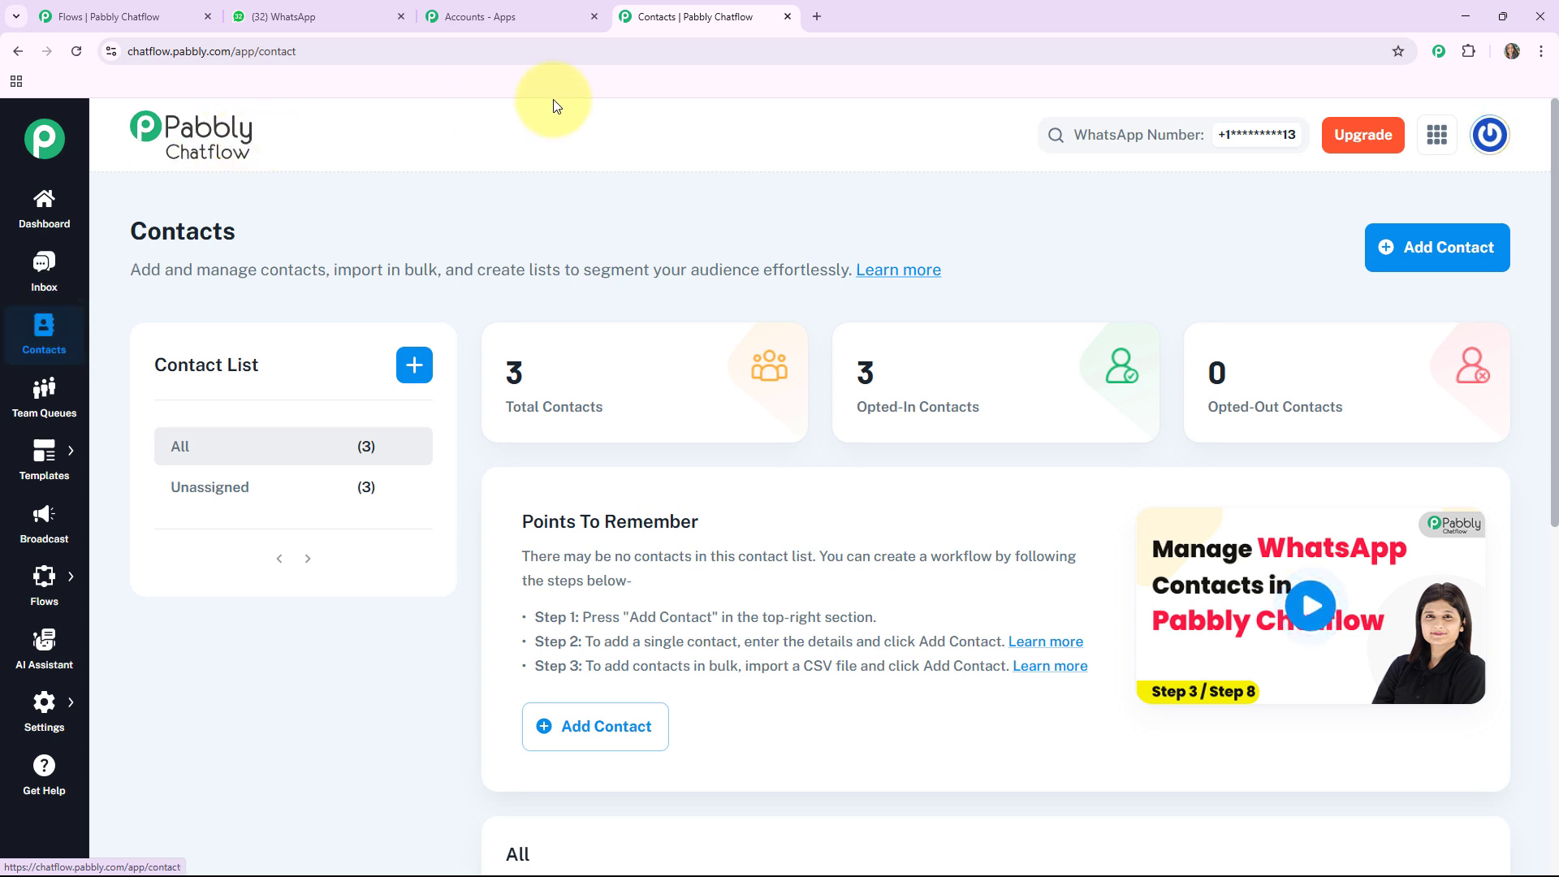
{"action": "left_click", "coordinate": [36, 410]}
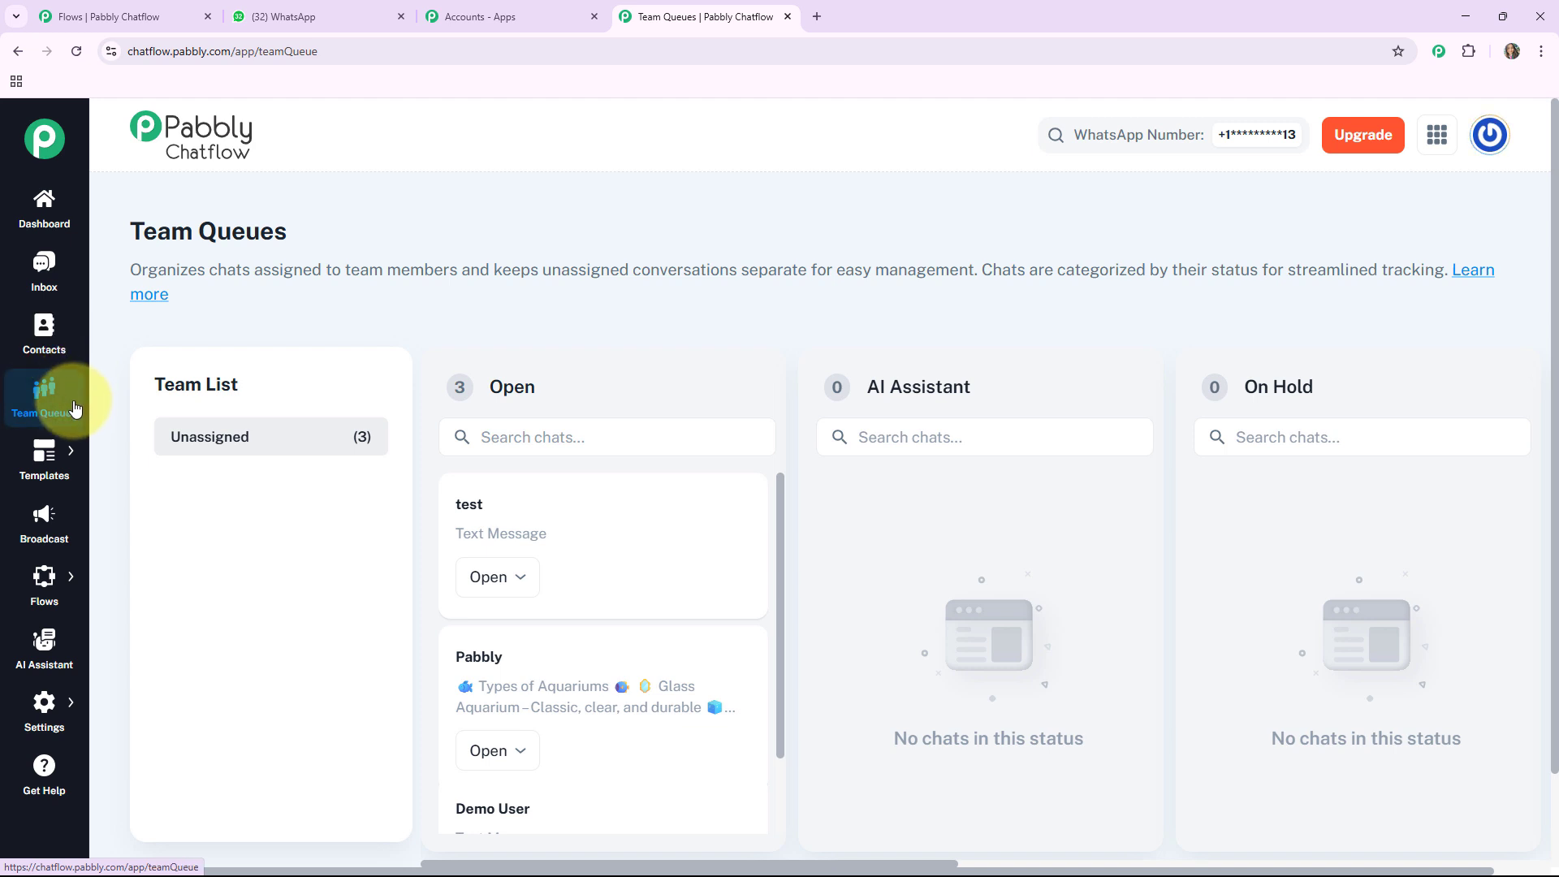
- View the Templates List page and the Broadcast page
{"action": "mouse_move", "coordinate": [56, 464]}
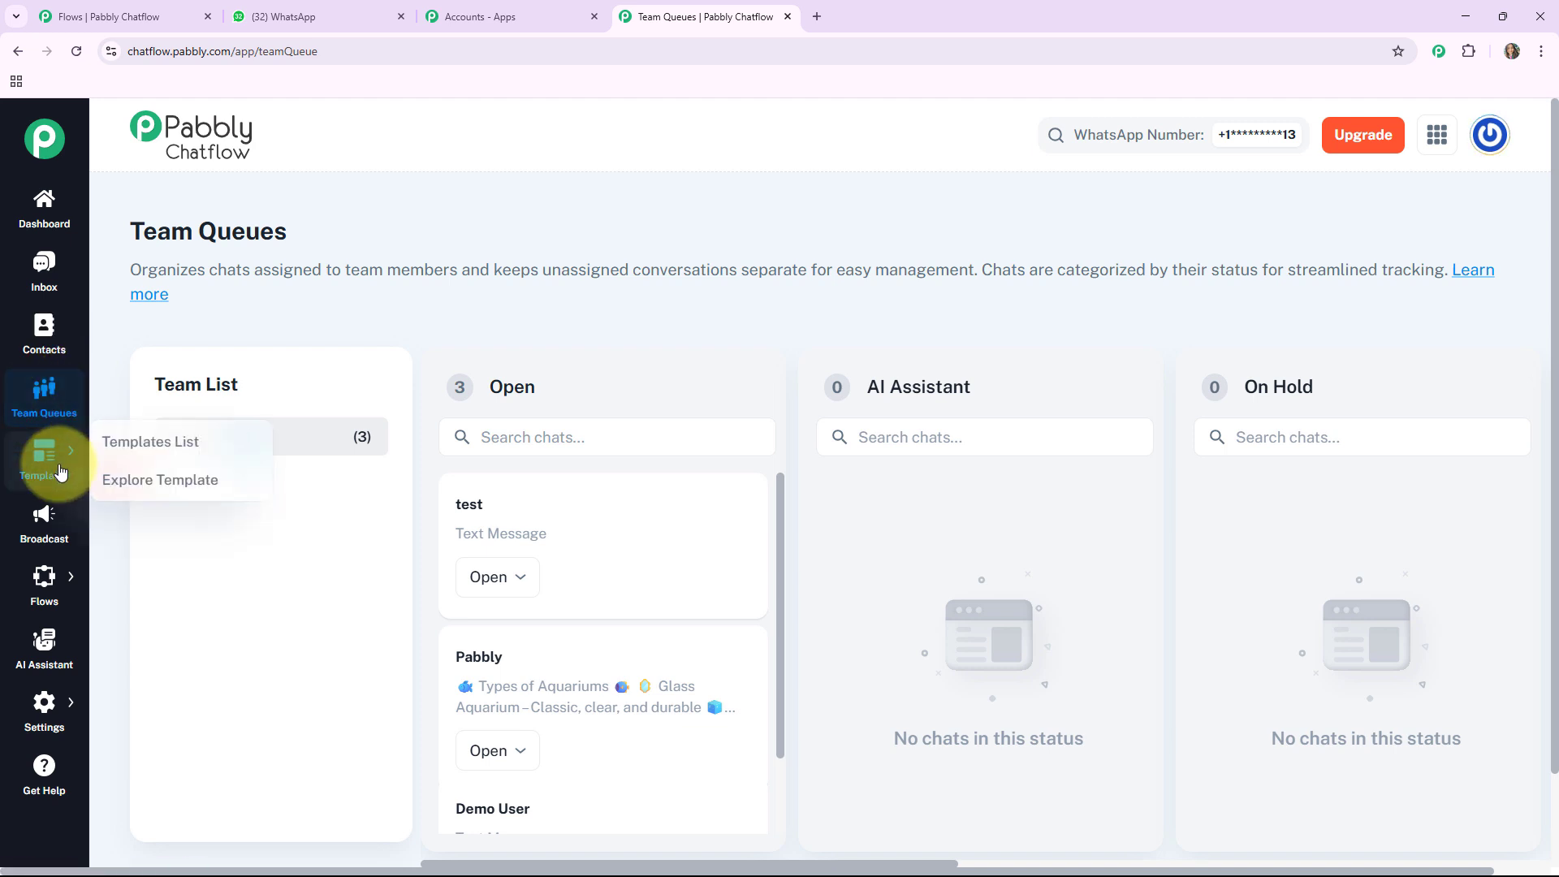
{"action": "left_click", "coordinate": [121, 446]}
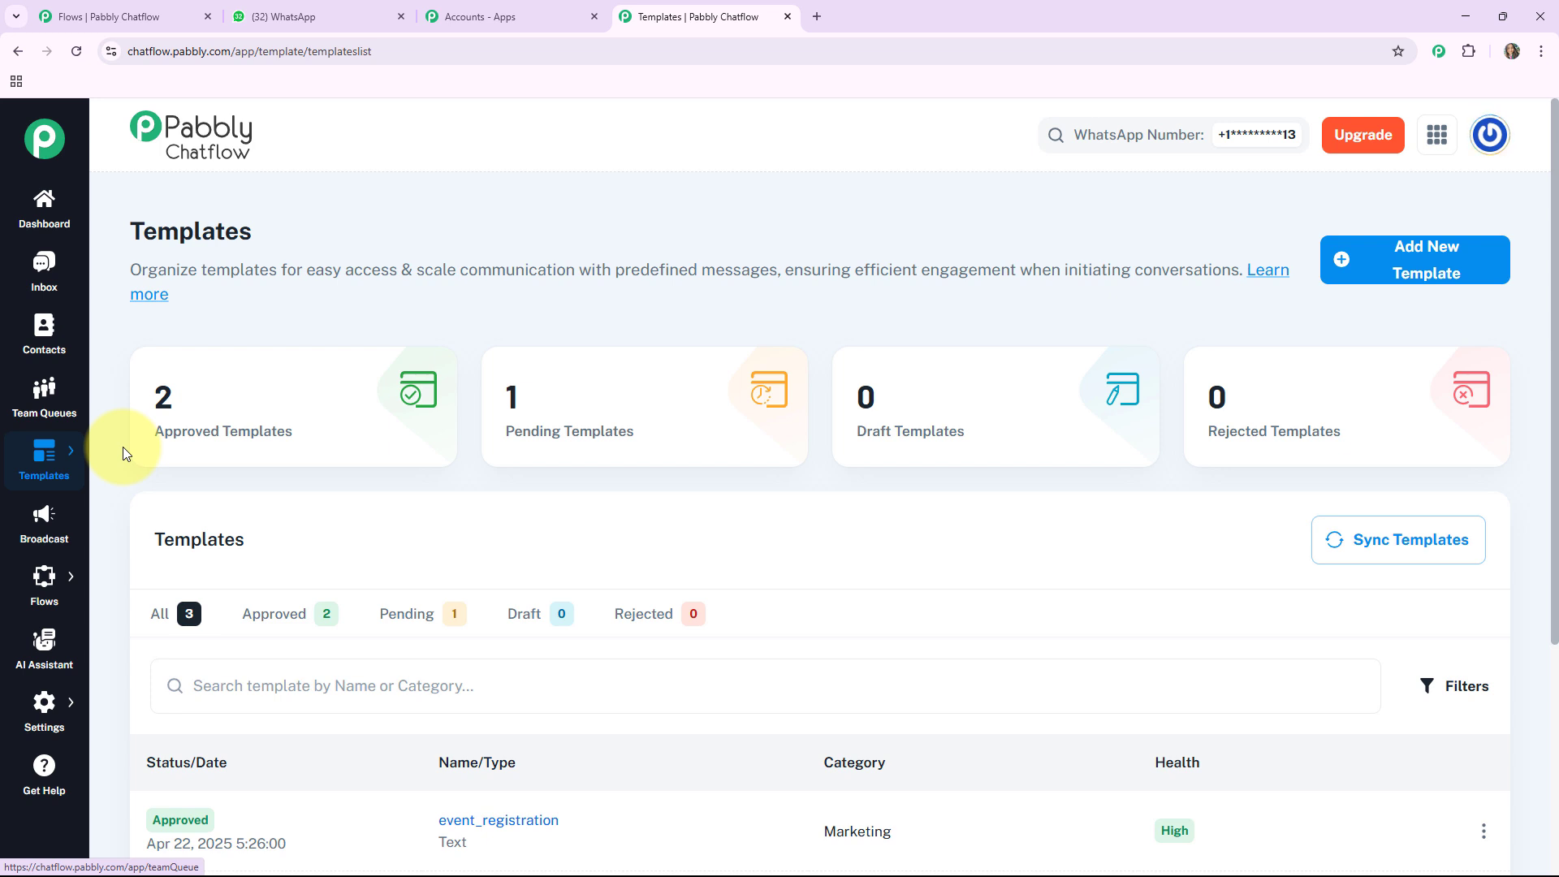
{"action": "left_click", "coordinate": [47, 522]}
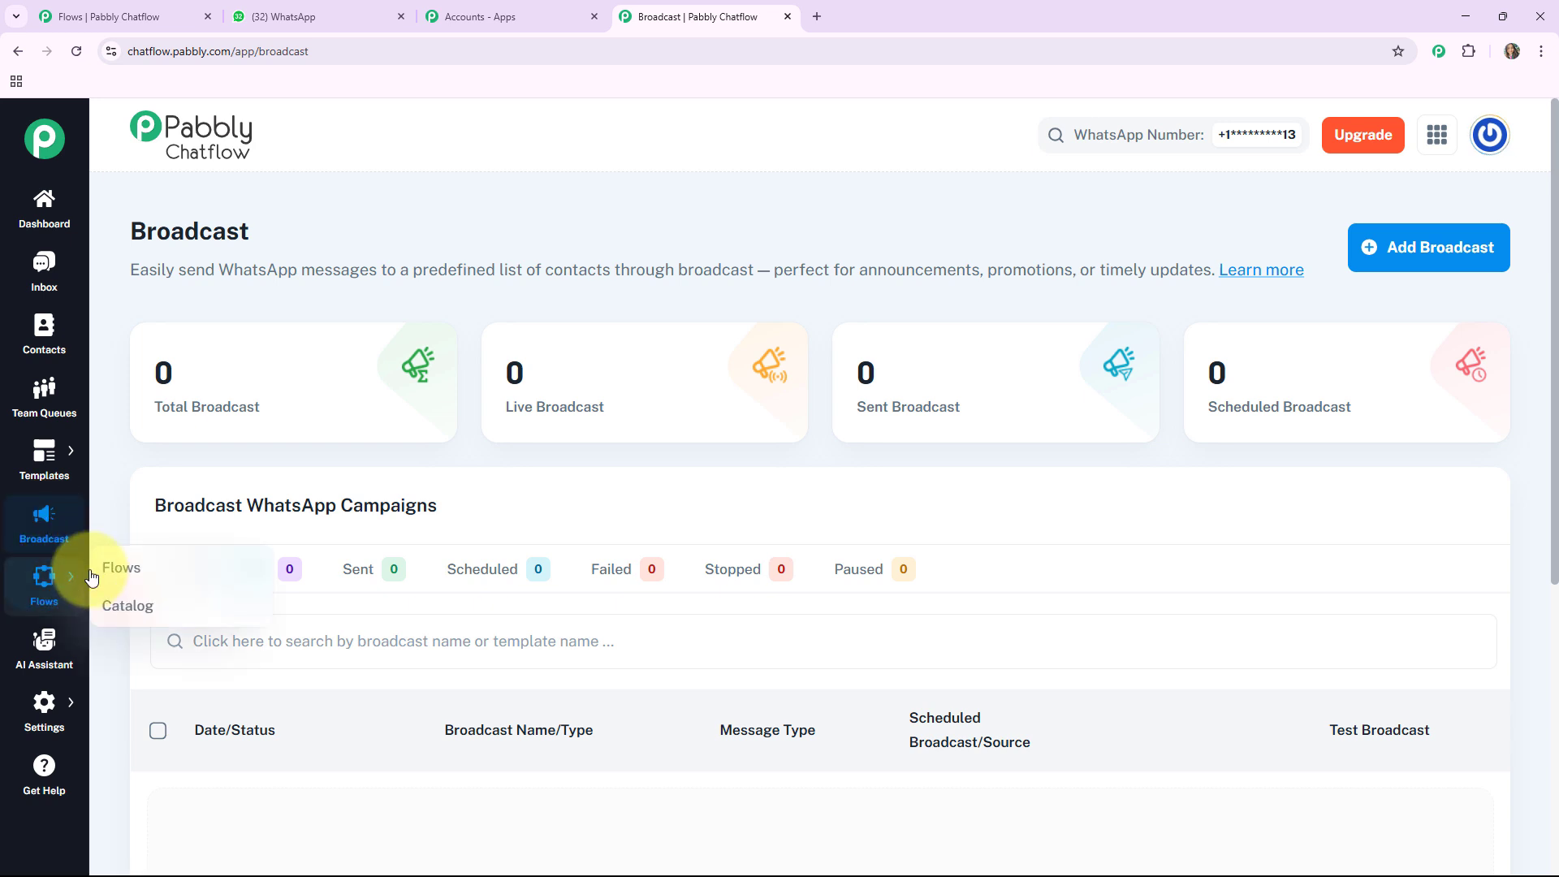
- View the Flow Builder page, then read the Points to Remember on the AI Assistant page
{"action": "left_click", "coordinate": [116, 570]}
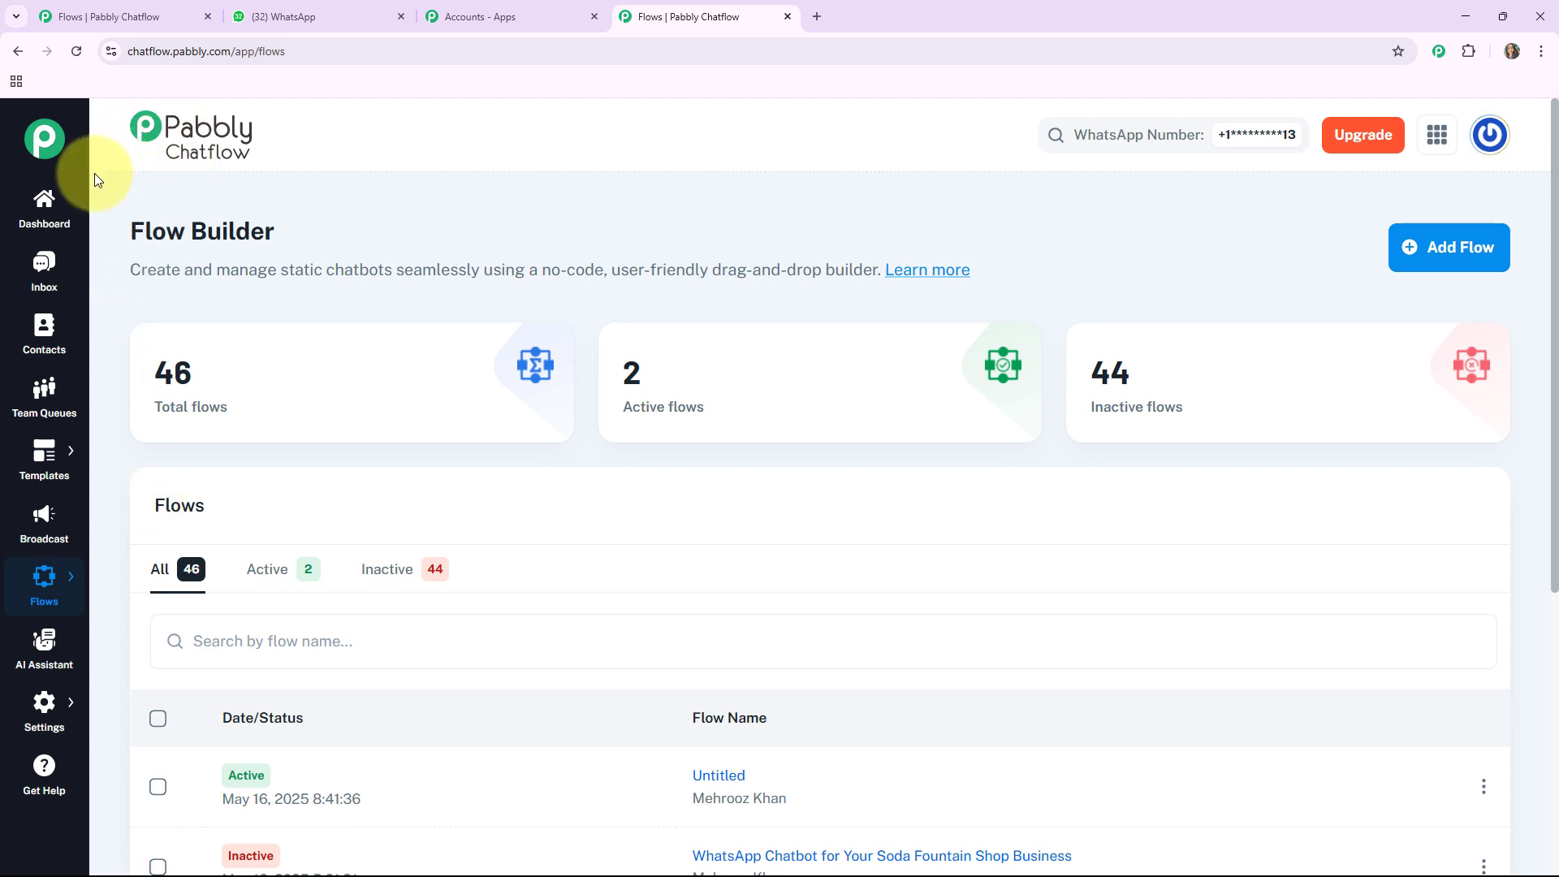
{"action": "left_click", "coordinate": [34, 656]}
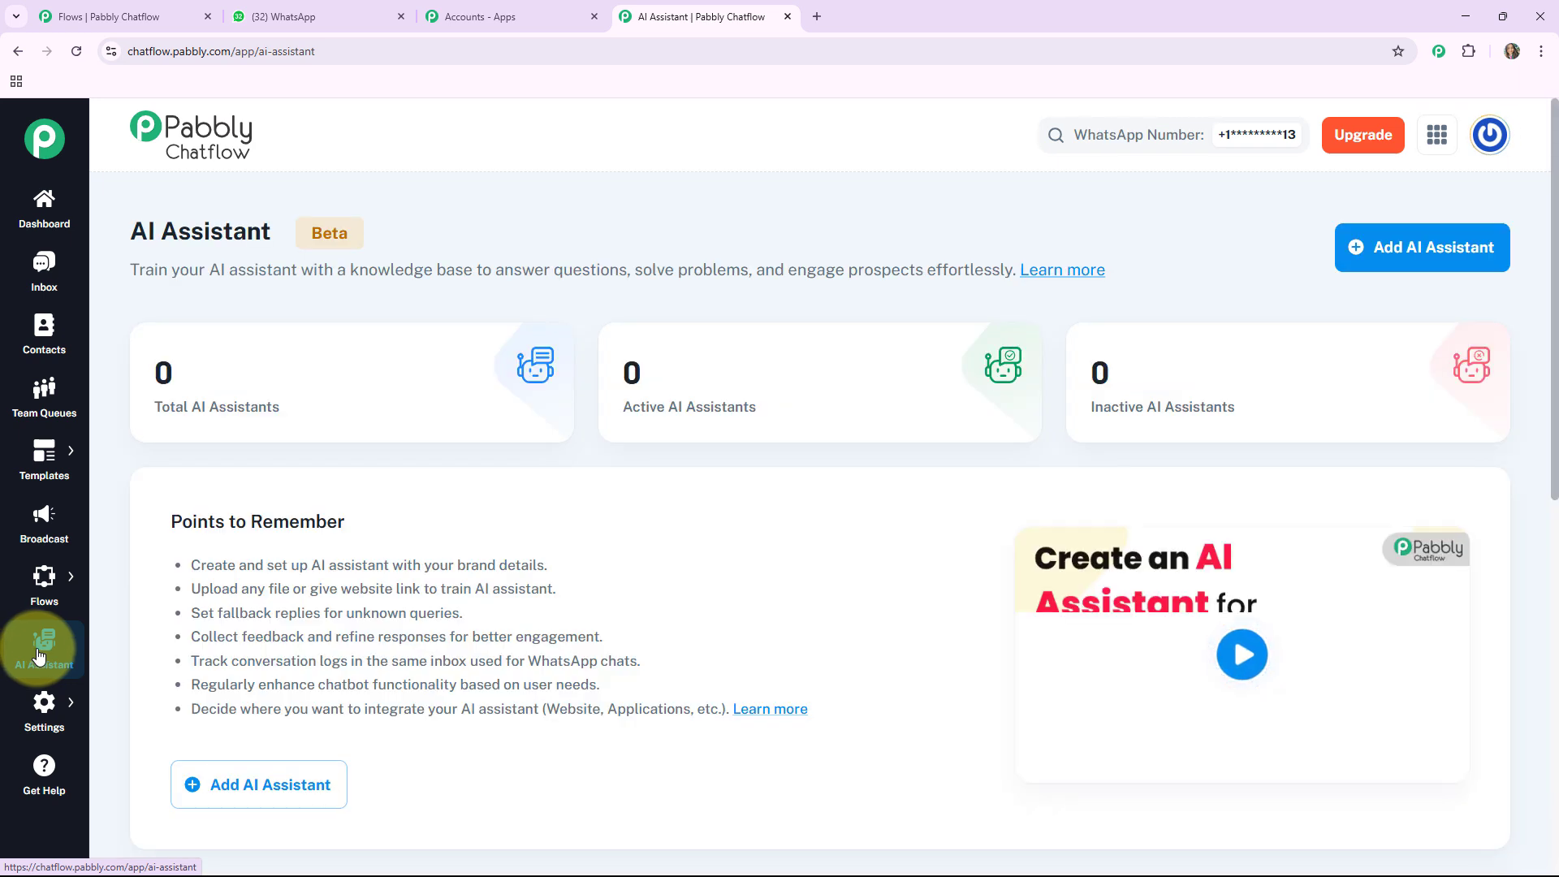
{"action": "mouse_move", "coordinate": [49, 606]}
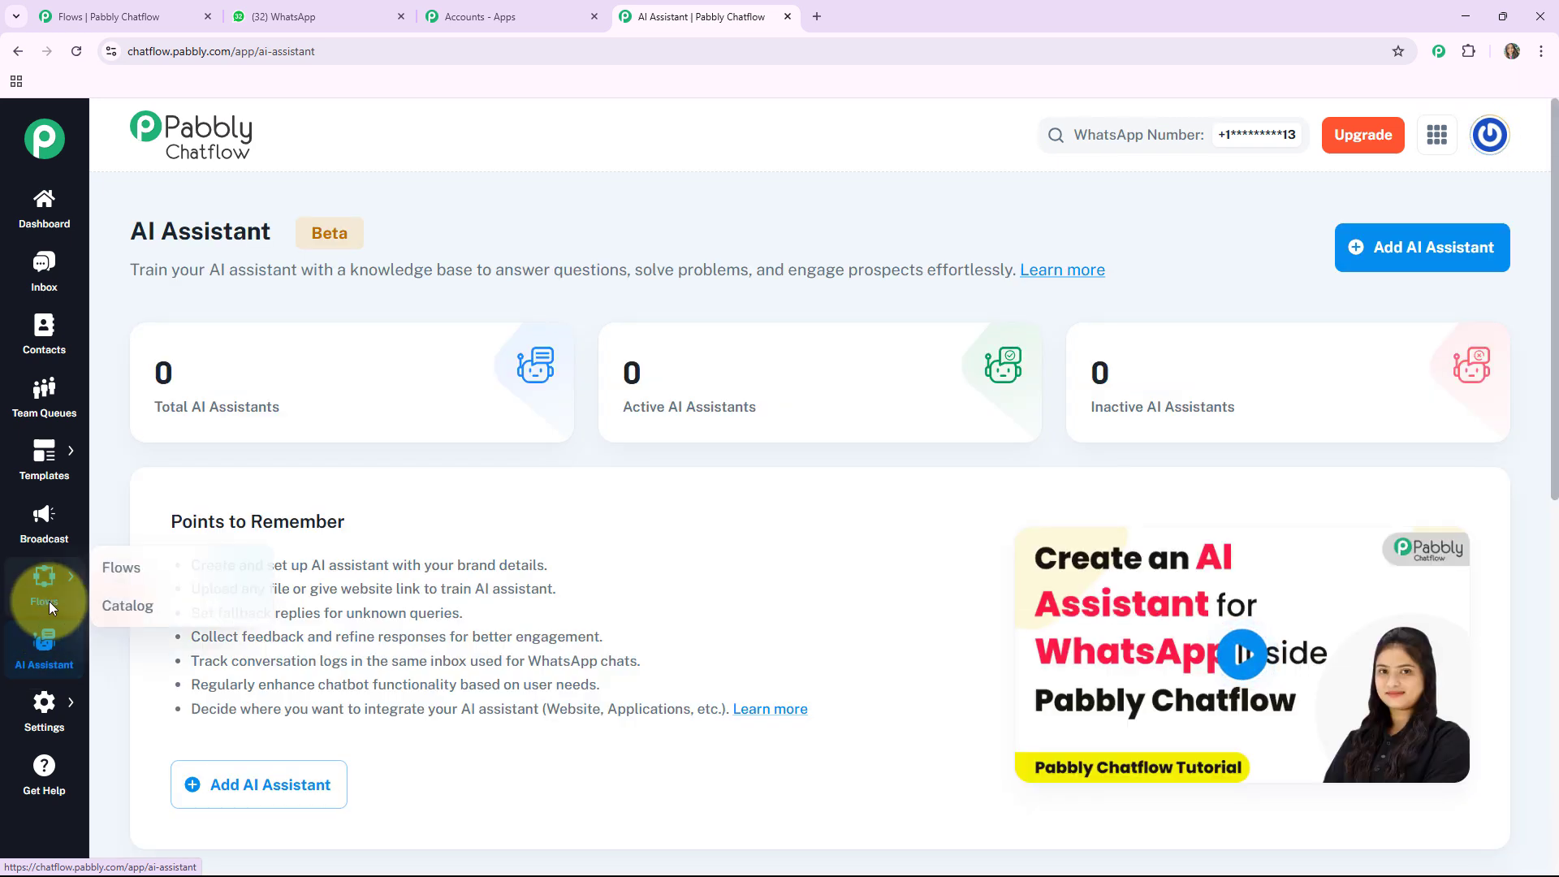
{"action": "scroll", "coordinate": [907, 571], "scroll_direction": "down", "scroll_amount": 1}
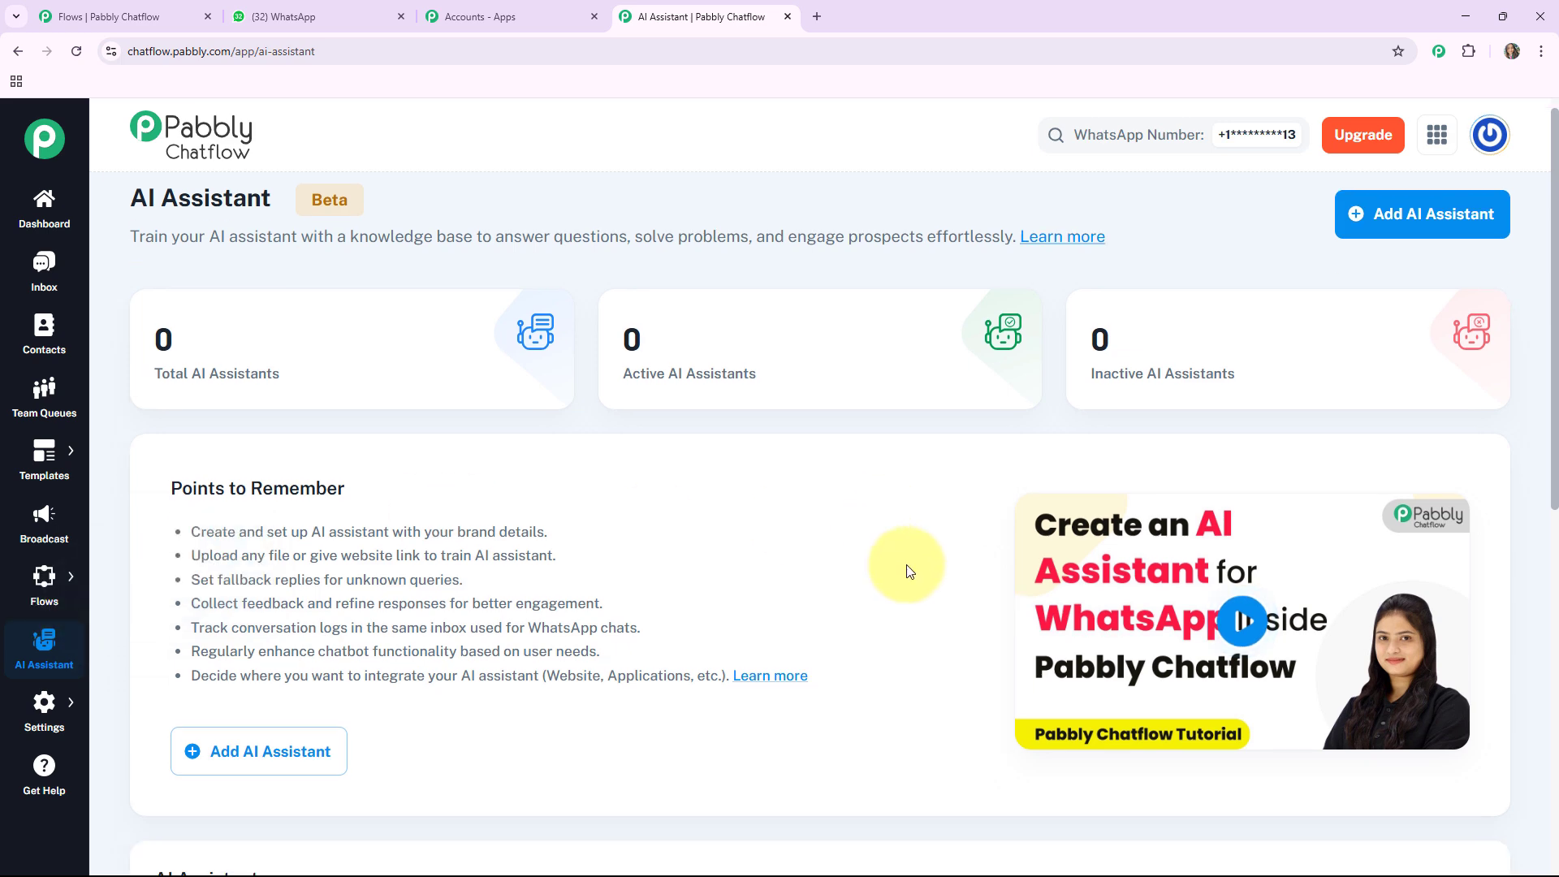
{"action": "scroll", "coordinate": [926, 552], "scroll_direction": "up", "scroll_amount": 1}
{"action": "scroll", "coordinate": [723, 626], "scroll_direction": "down", "scroll_amount": 2}
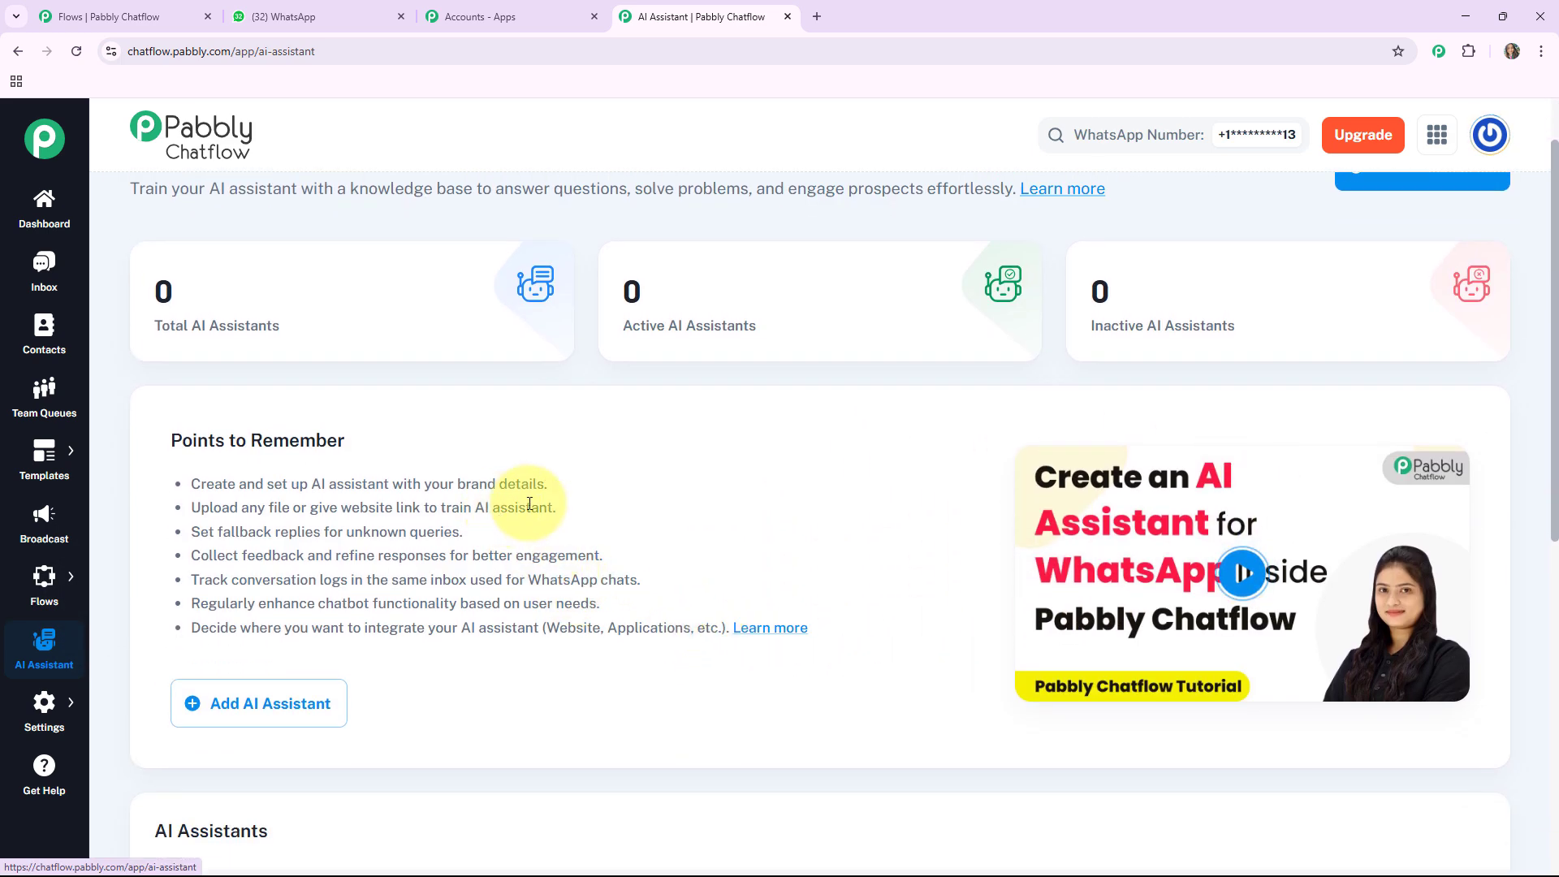
{"action": "scroll", "coordinate": [171, 586], "scroll_direction": "down", "scroll_amount": 1}
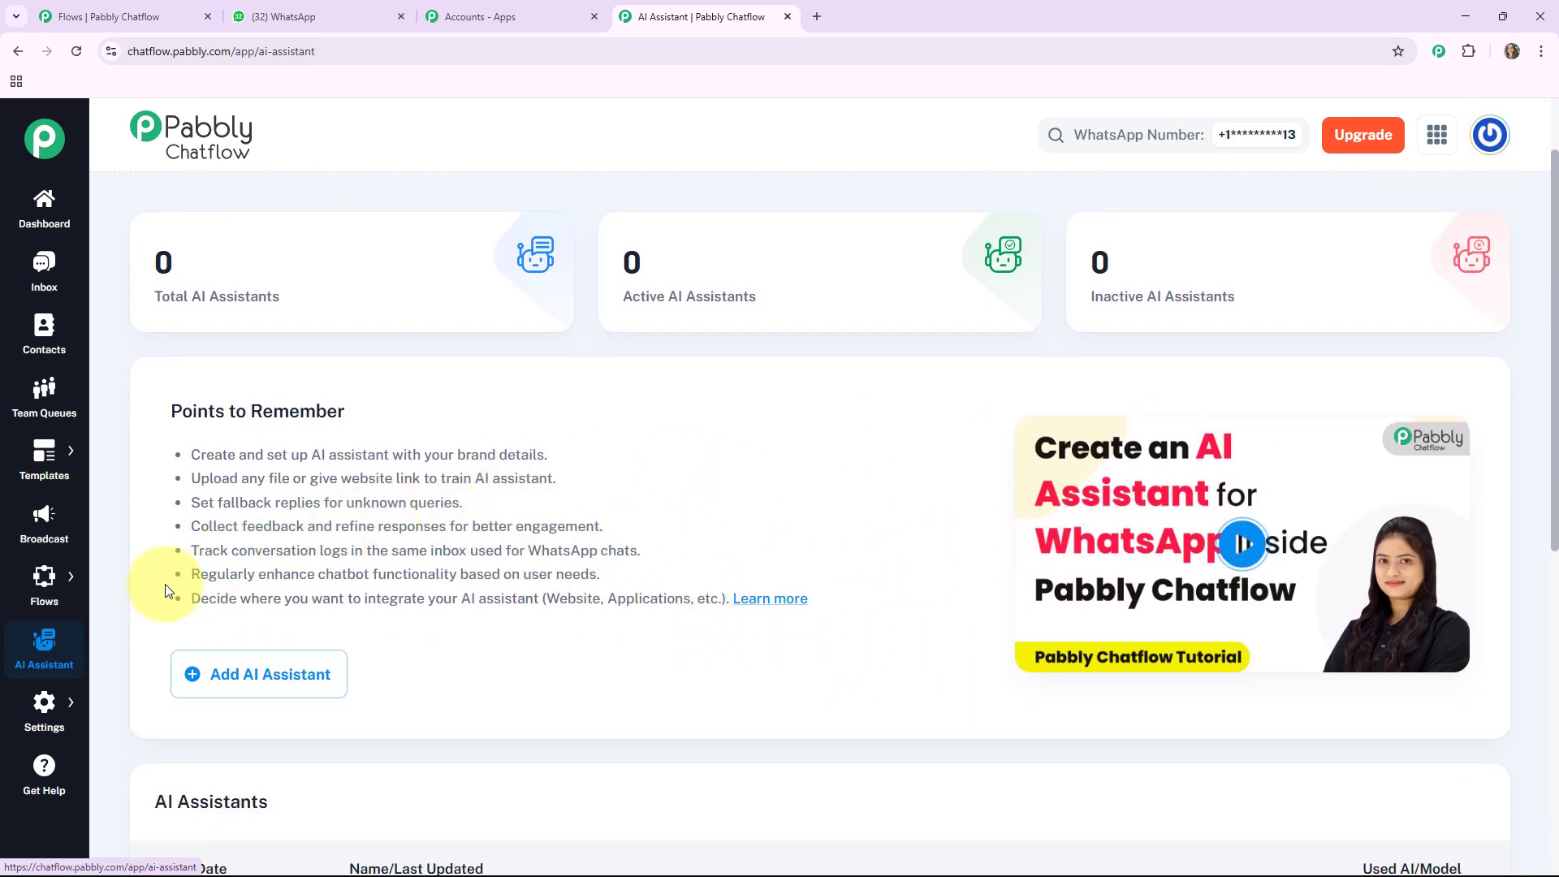
- View the available Settings options and the Help & Tutorials page
{"action": "mouse_move", "coordinate": [47, 708]}
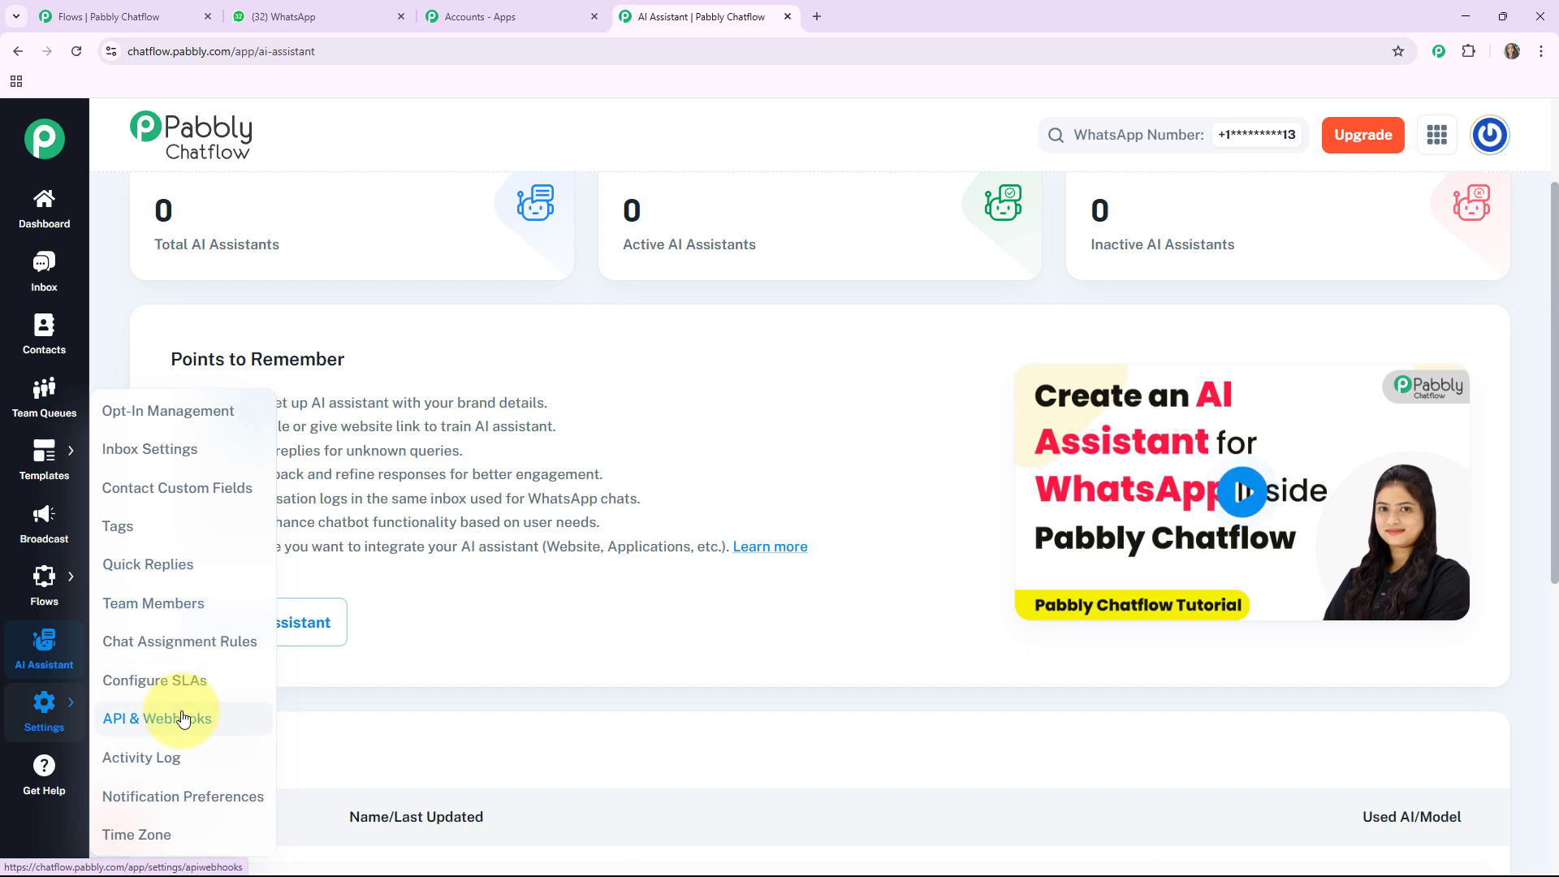
{"action": "left_click", "coordinate": [45, 765]}
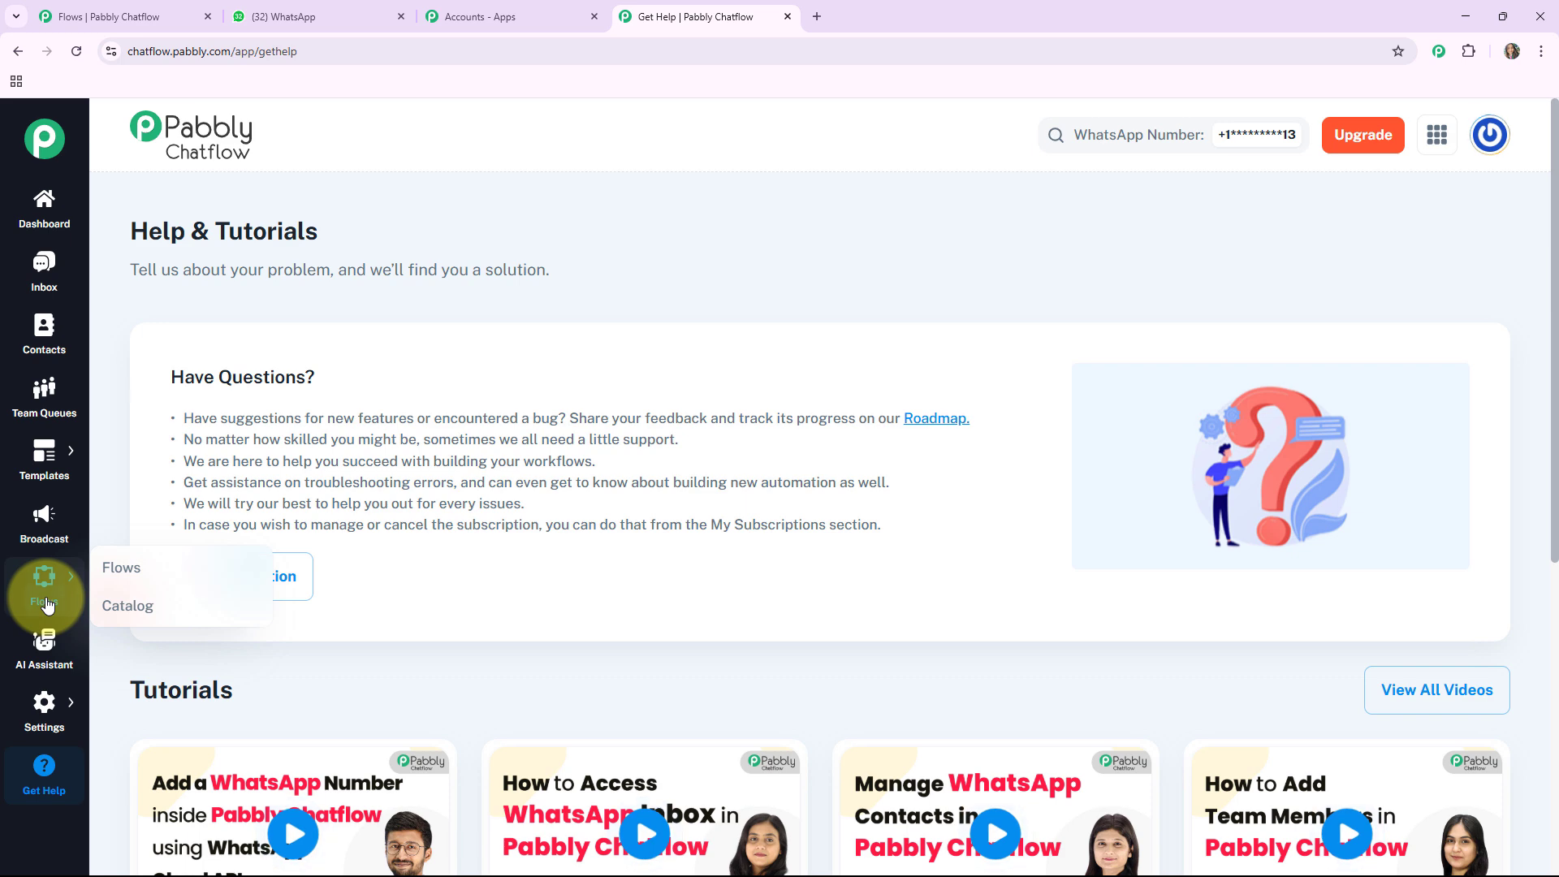
- Go back to the Flow Builder page and look over its heading and flow overview cards
{"action": "left_click", "coordinate": [108, 583]}
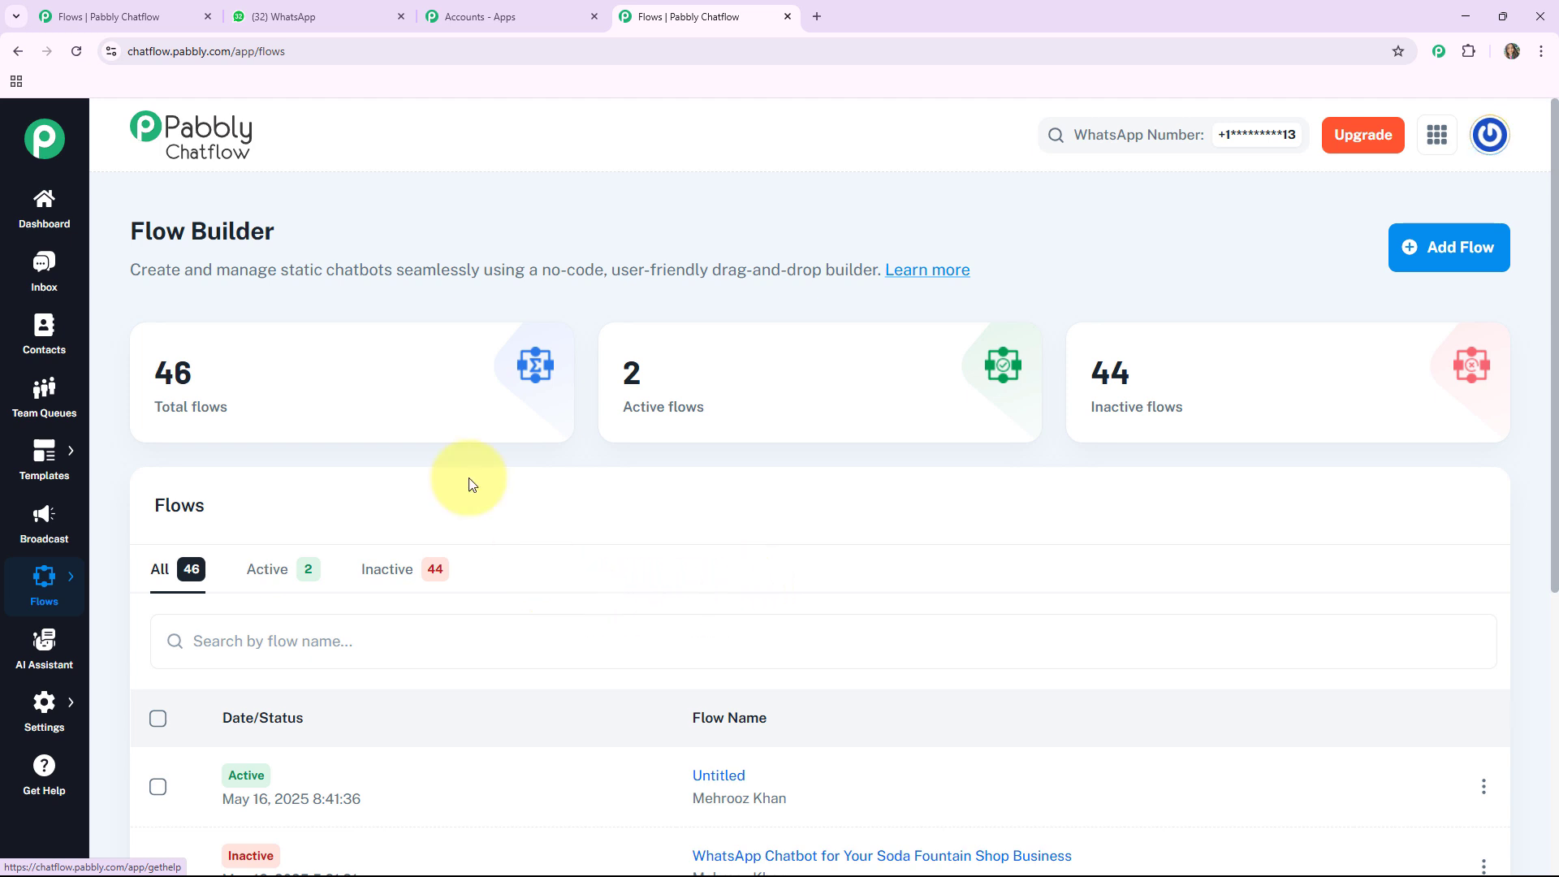
{"action": "left_click_drag", "start_coordinate": [136, 233], "coordinate": [307, 237]}
{"action": "left_click", "coordinate": [306, 237]}
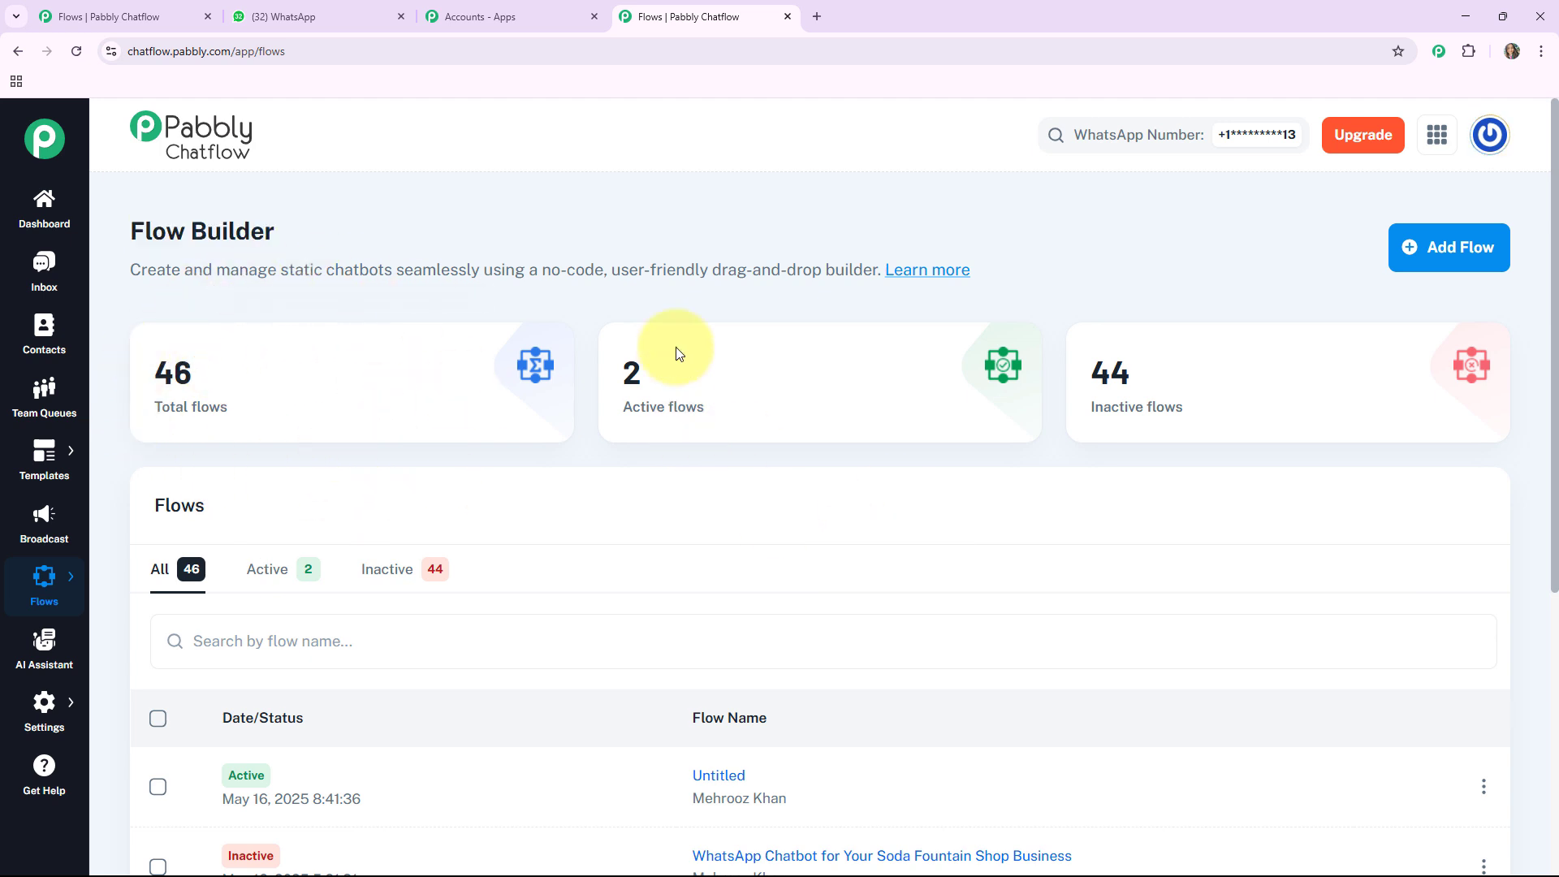
{"action": "mouse_move", "coordinate": [1288, 417]}
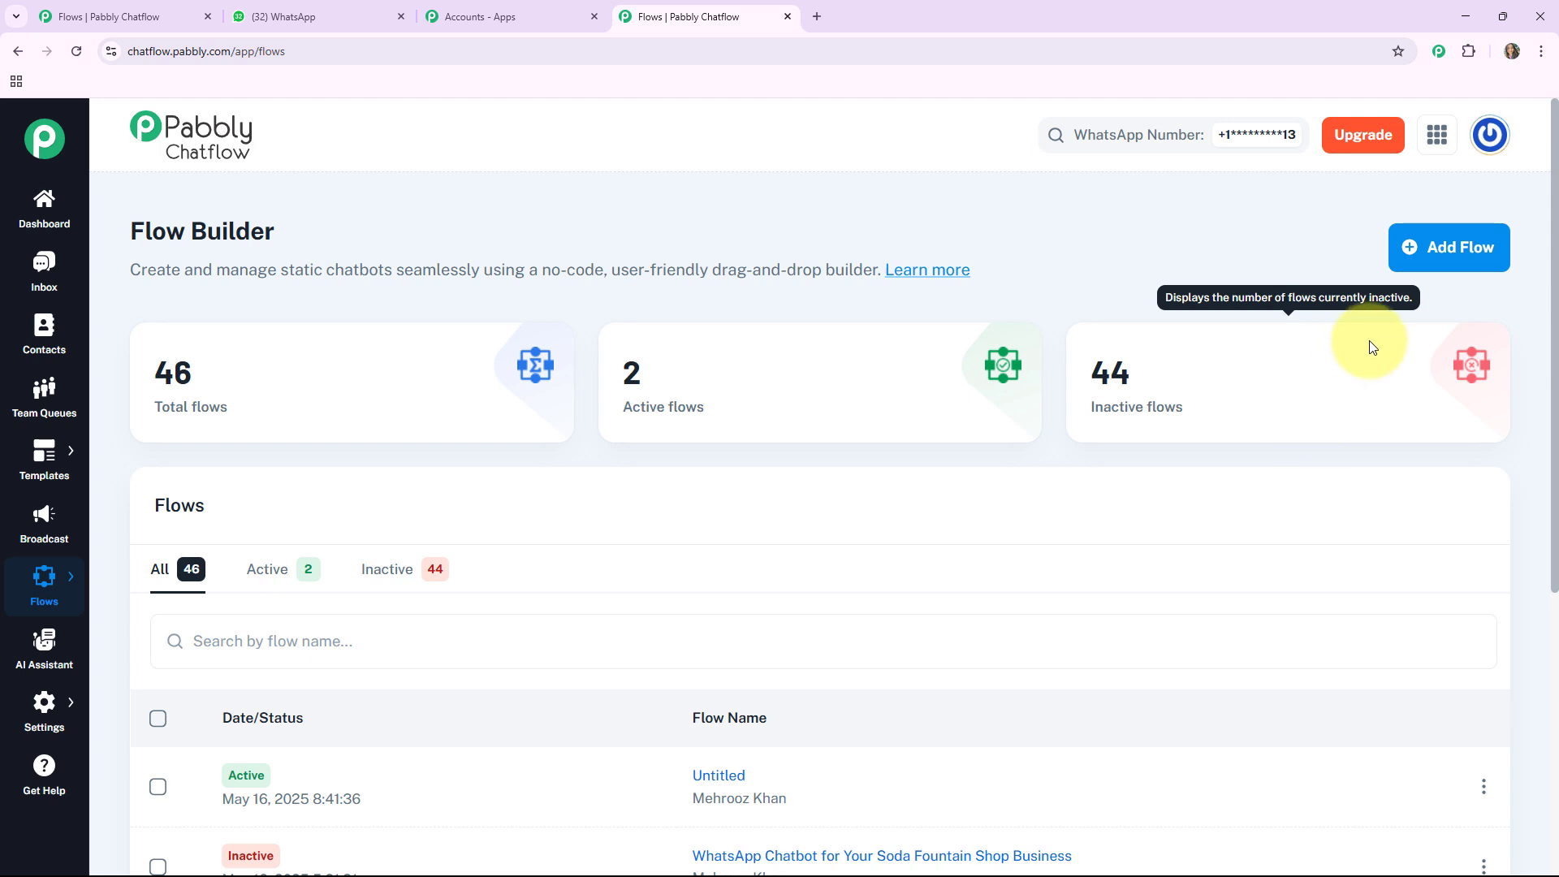
- Add a new flow and name it "WhatsApp Chatbot for Your Clinical Research Organization Business"
{"action": "left_click", "coordinate": [1451, 258]}
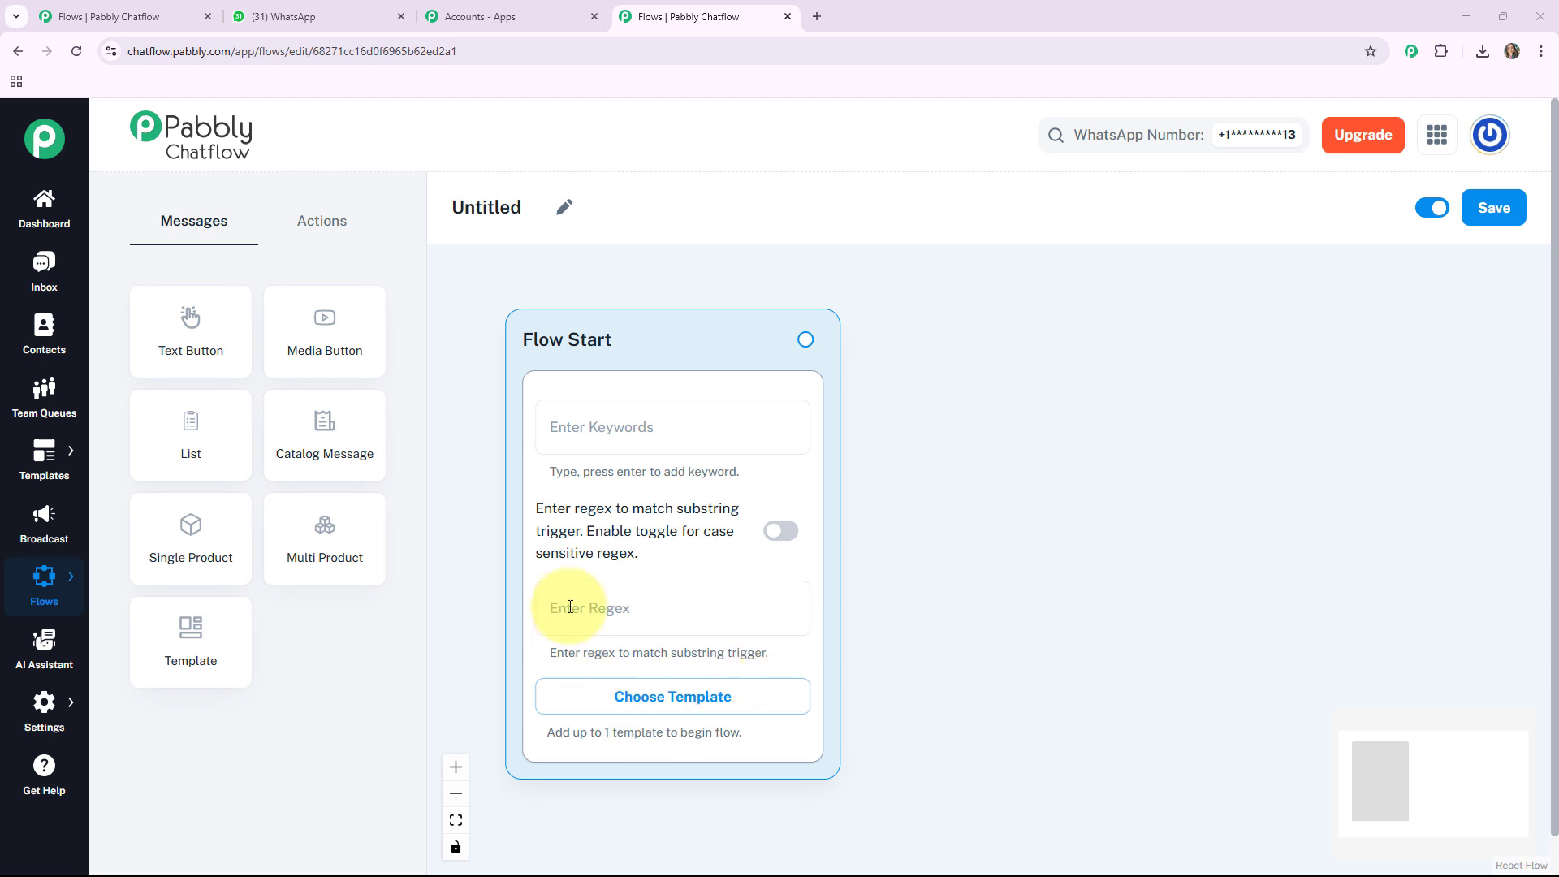
{"action": "left_click", "coordinate": [565, 209]}
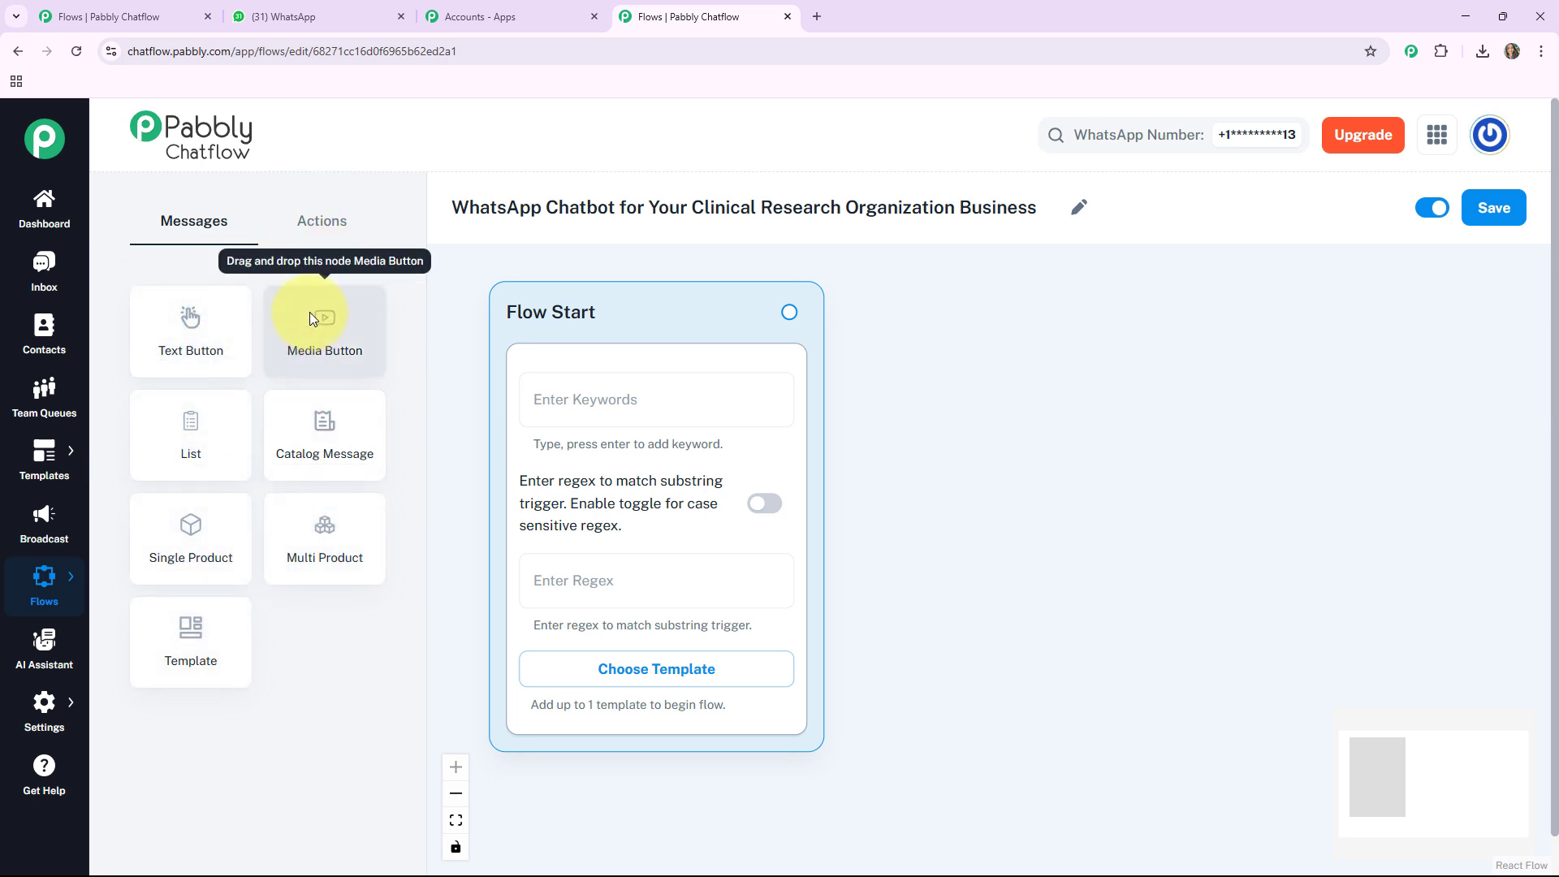
- View the available action nodes, return to the message nodes, and save the flow
{"action": "left_click", "coordinate": [325, 219]}
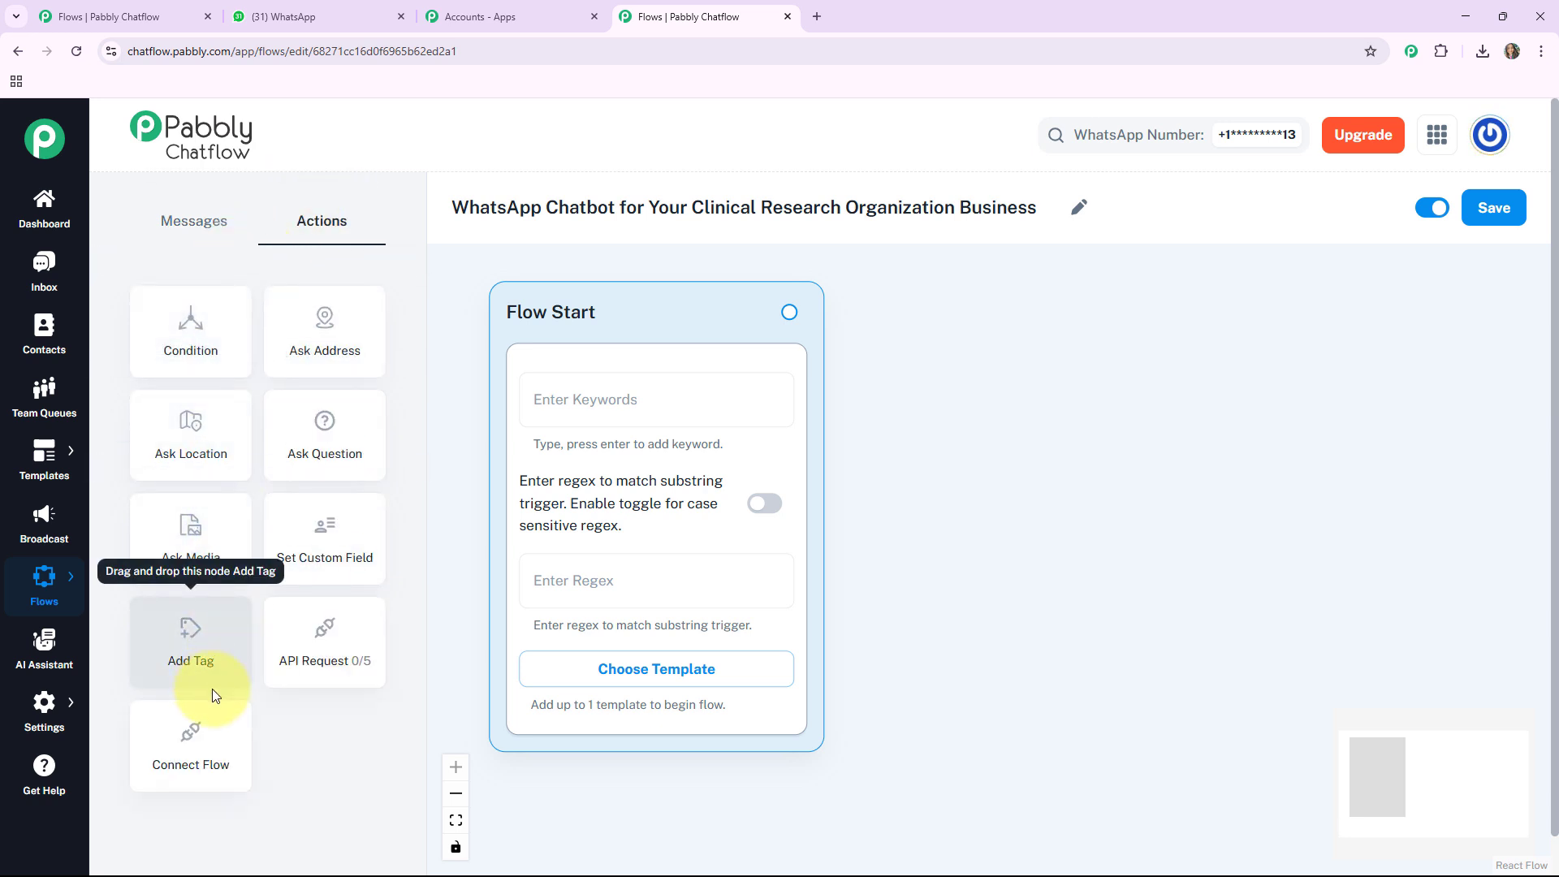
{"action": "left_click", "coordinate": [193, 218]}
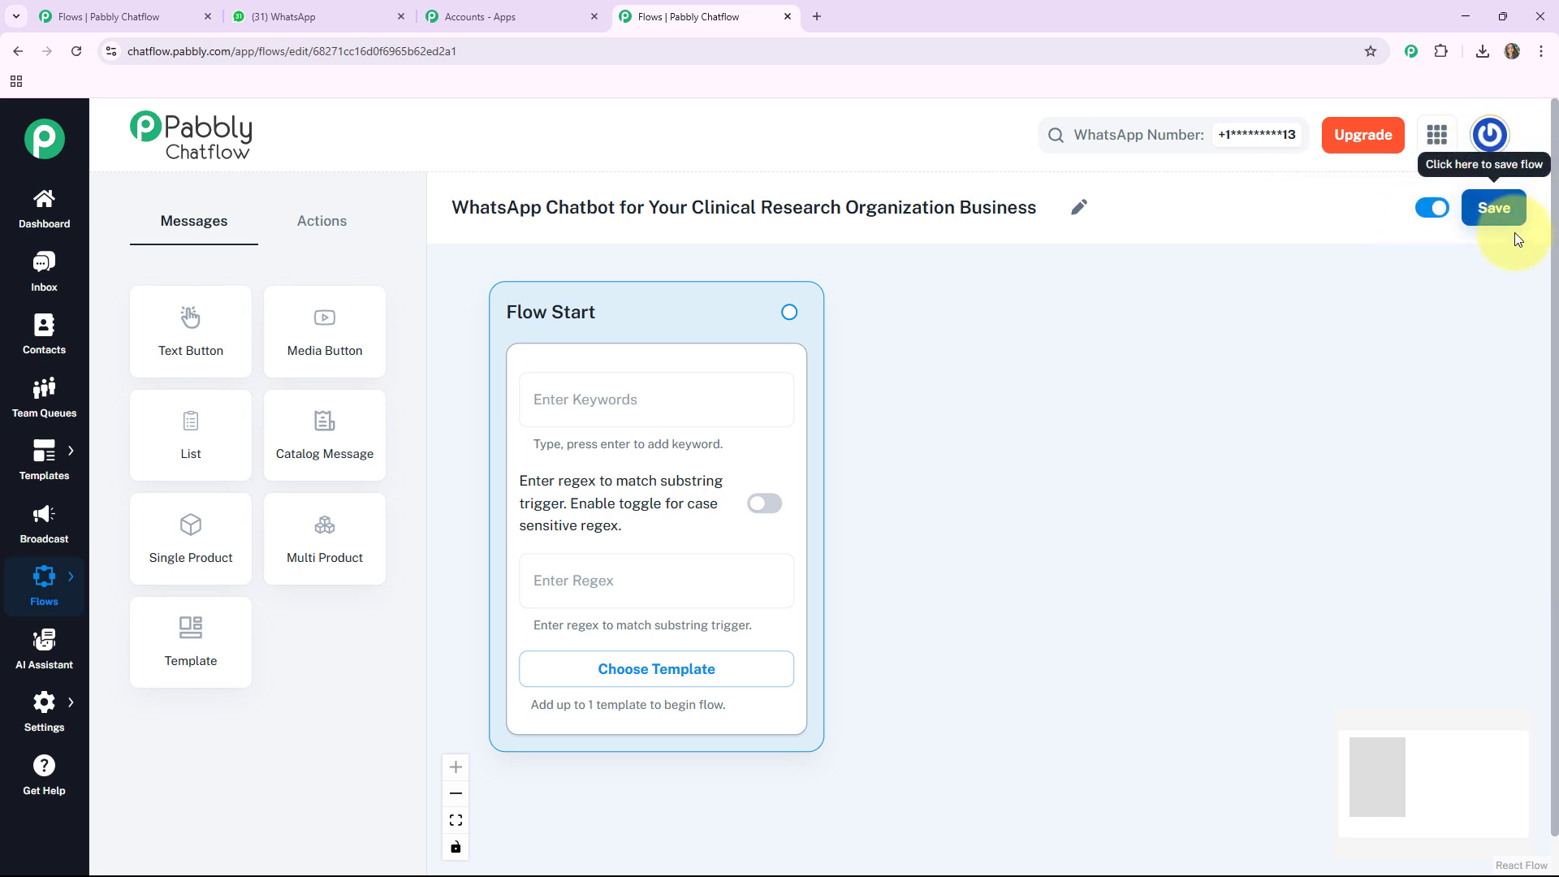
{"action": "left_click", "coordinate": [1491, 212]}
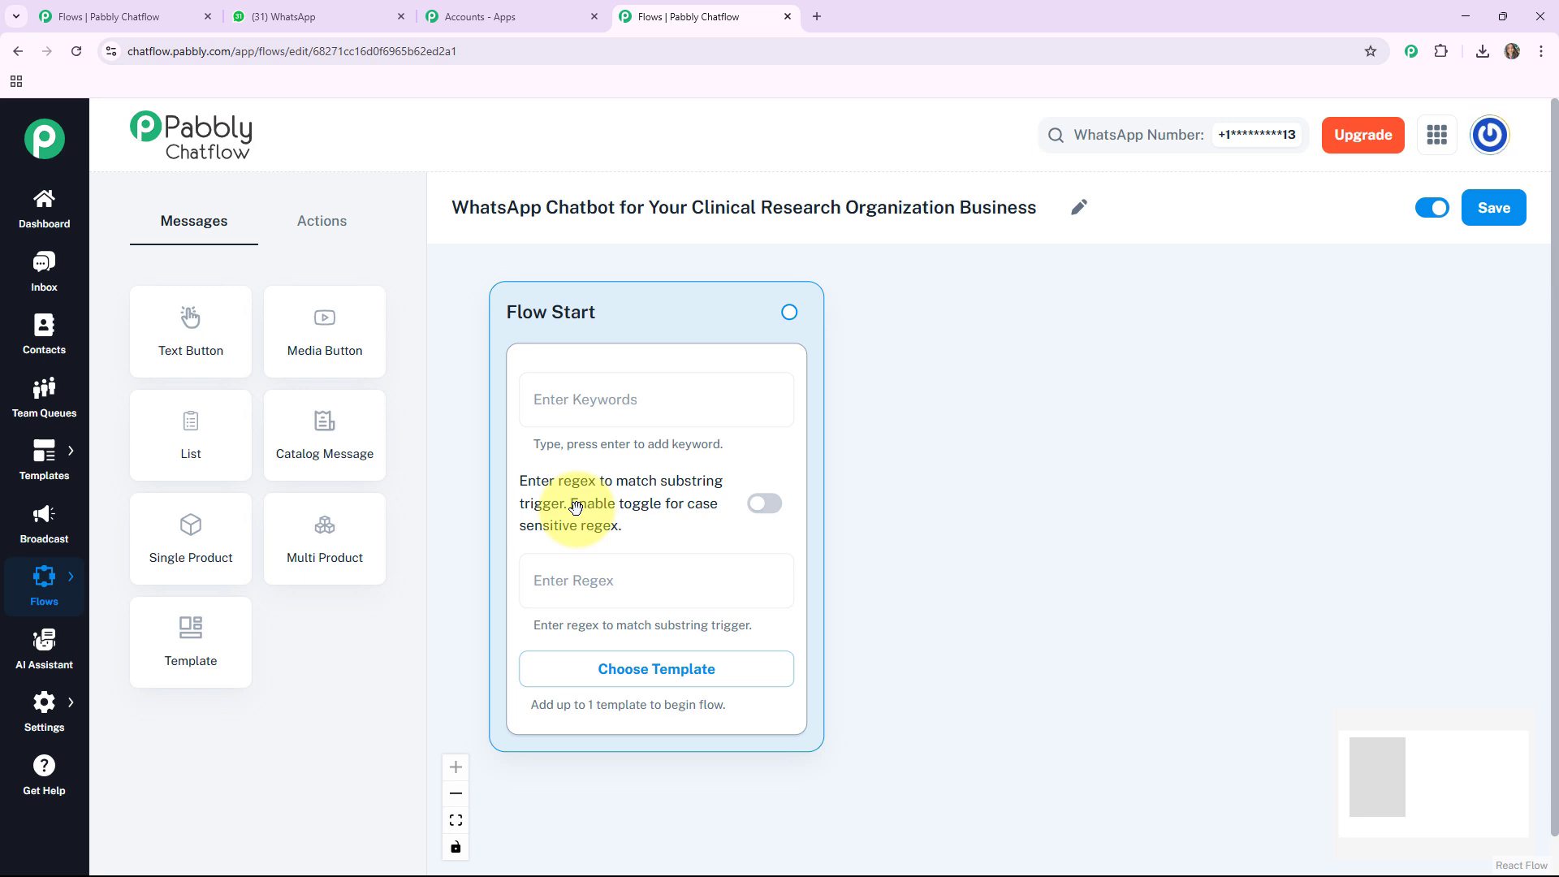
- View the approved templates for Flow Start without choosing one, and set its regex to [\s\S]+
{"action": "left_click", "coordinate": [665, 681]}
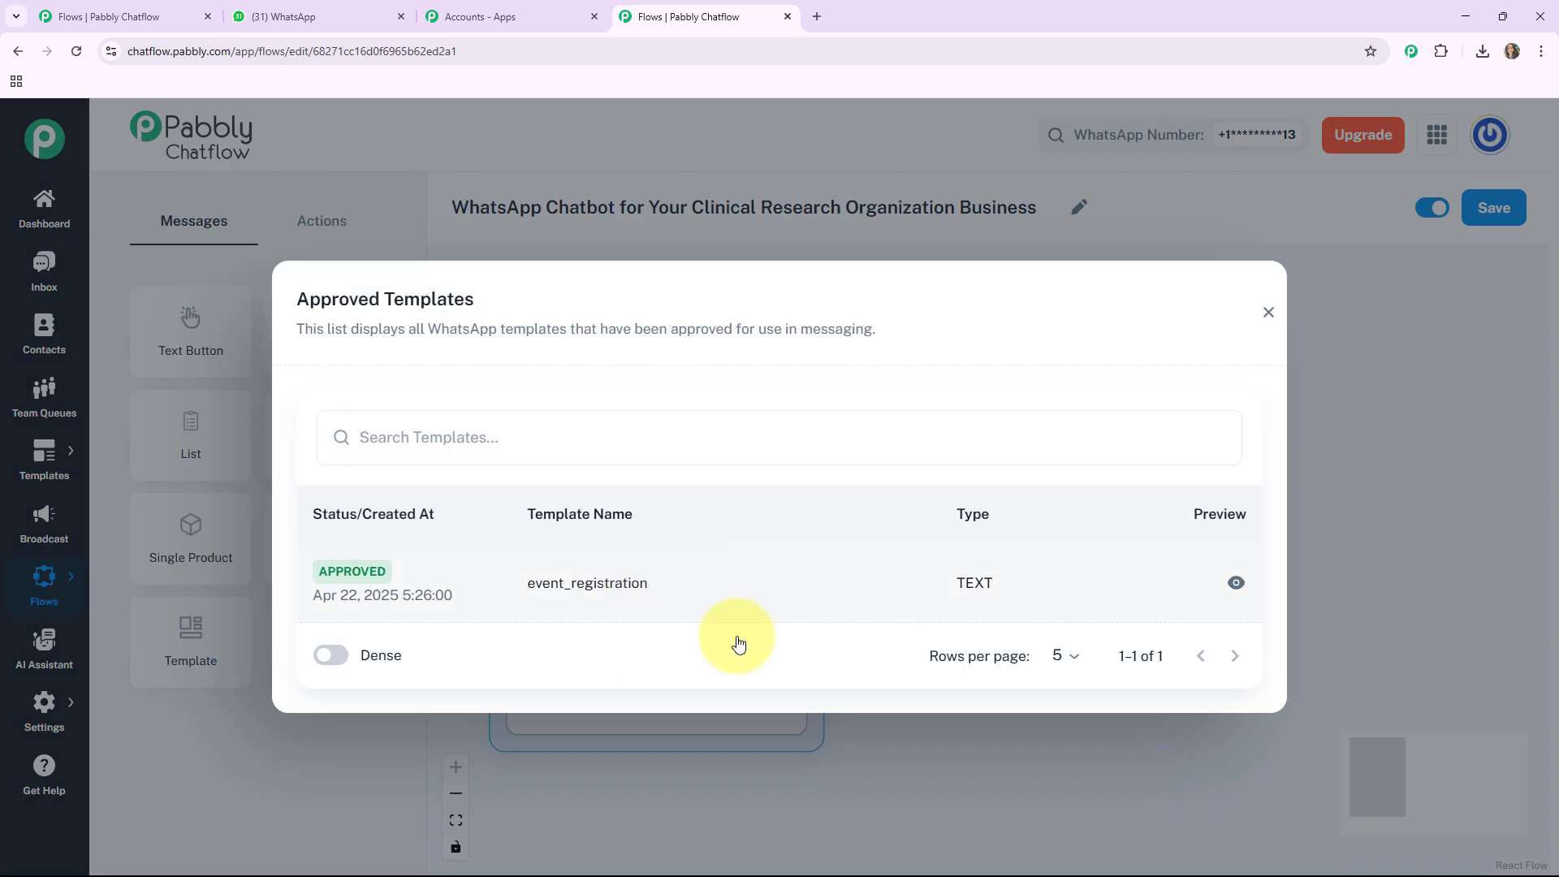
{"action": "left_click", "coordinate": [1268, 312]}
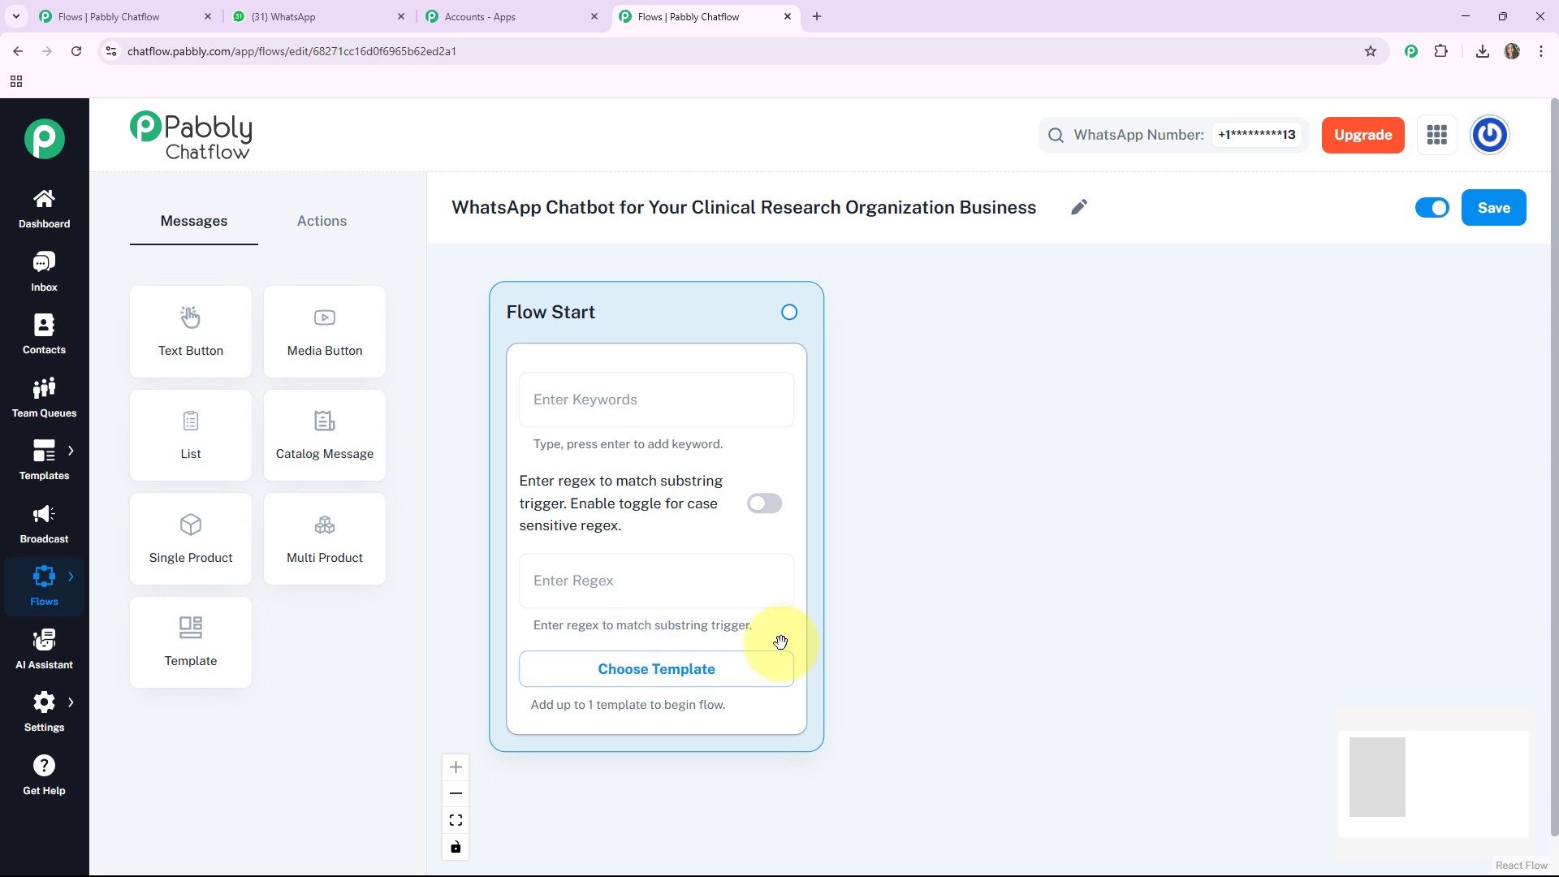
{"action": "left_click", "coordinate": [589, 585]}
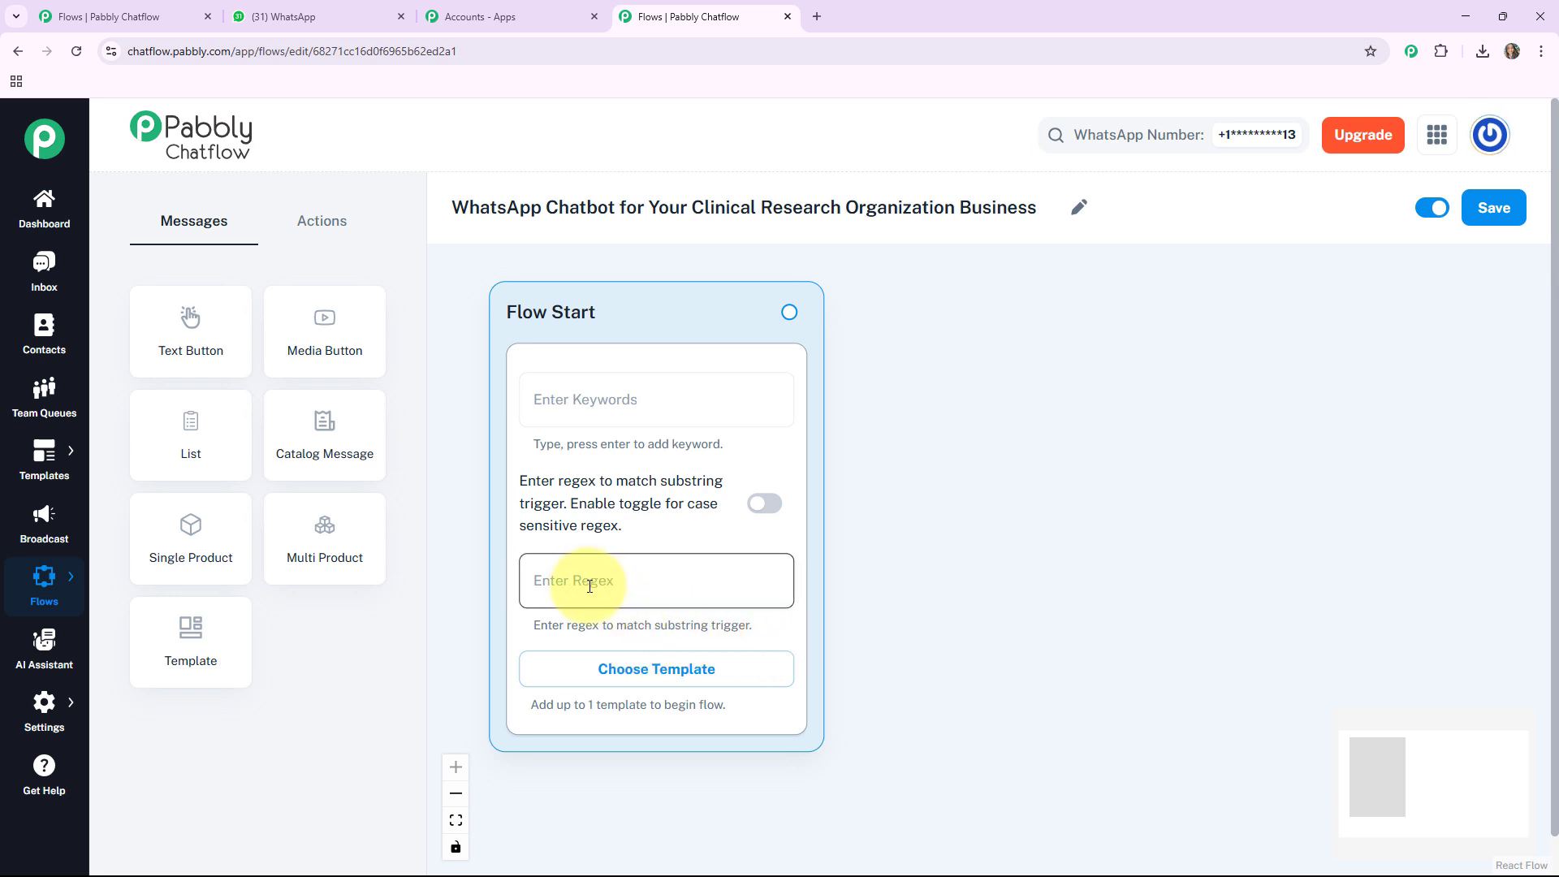
{"action": "type", "text": "[\\s\\S]+"}
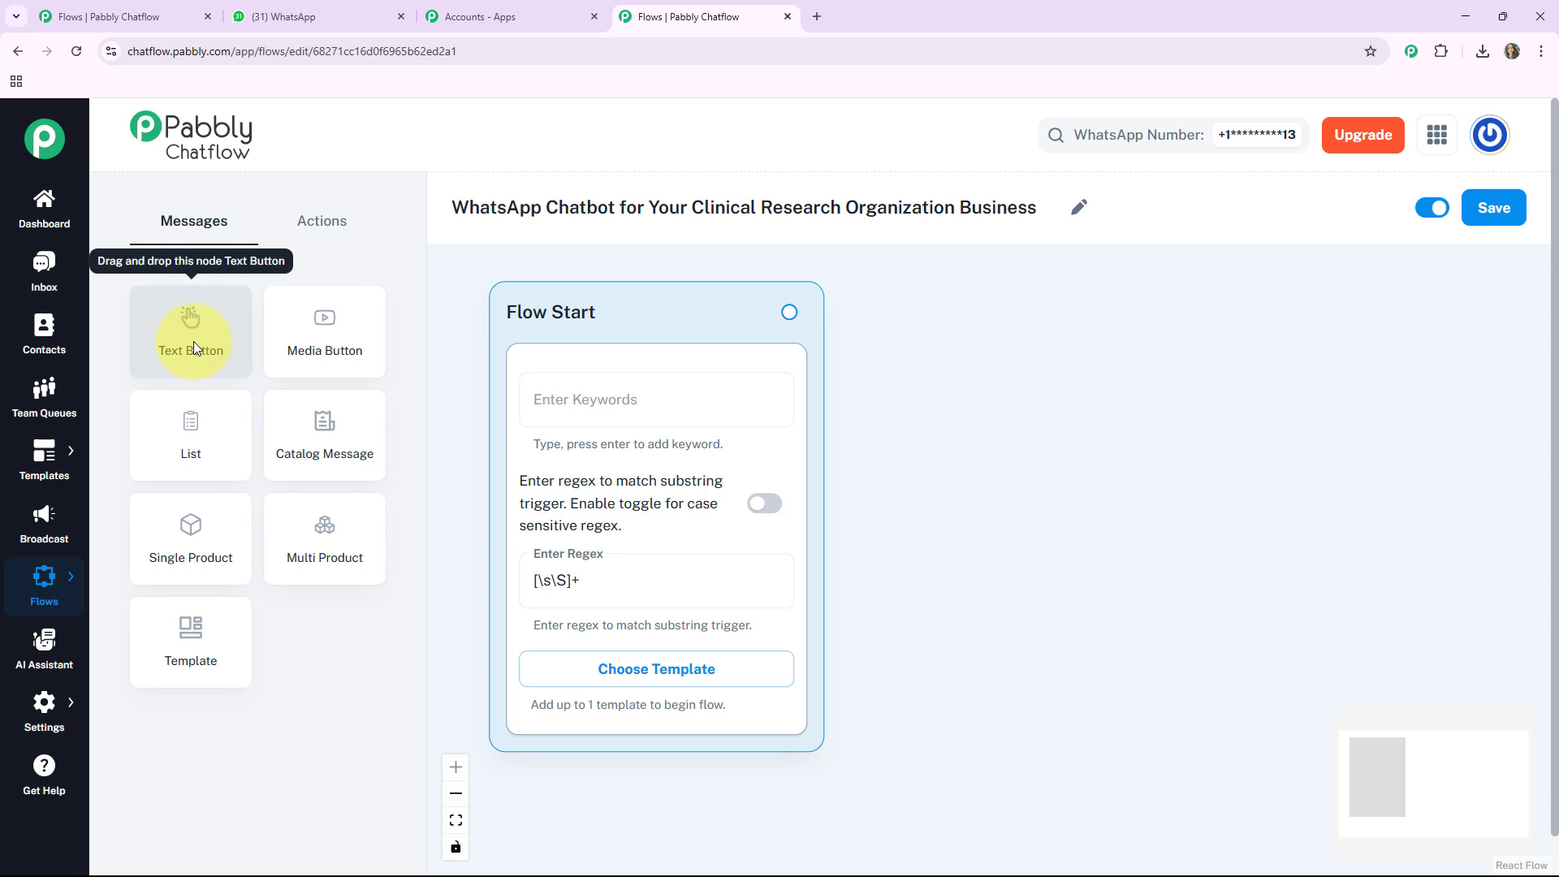
- Add a Text Button message node beside Flow Start and paste in the welcome message ending "*Choose an option below to get started:*"
{"action": "left_click_drag", "start_coordinate": [193, 343], "coordinate": [630, 584]}
{"action": "left_click_drag", "start_coordinate": [856, 556], "coordinate": [1001, 311]}
{"action": "left_click_drag", "start_coordinate": [1381, 523], "coordinate": [1283, 550]}
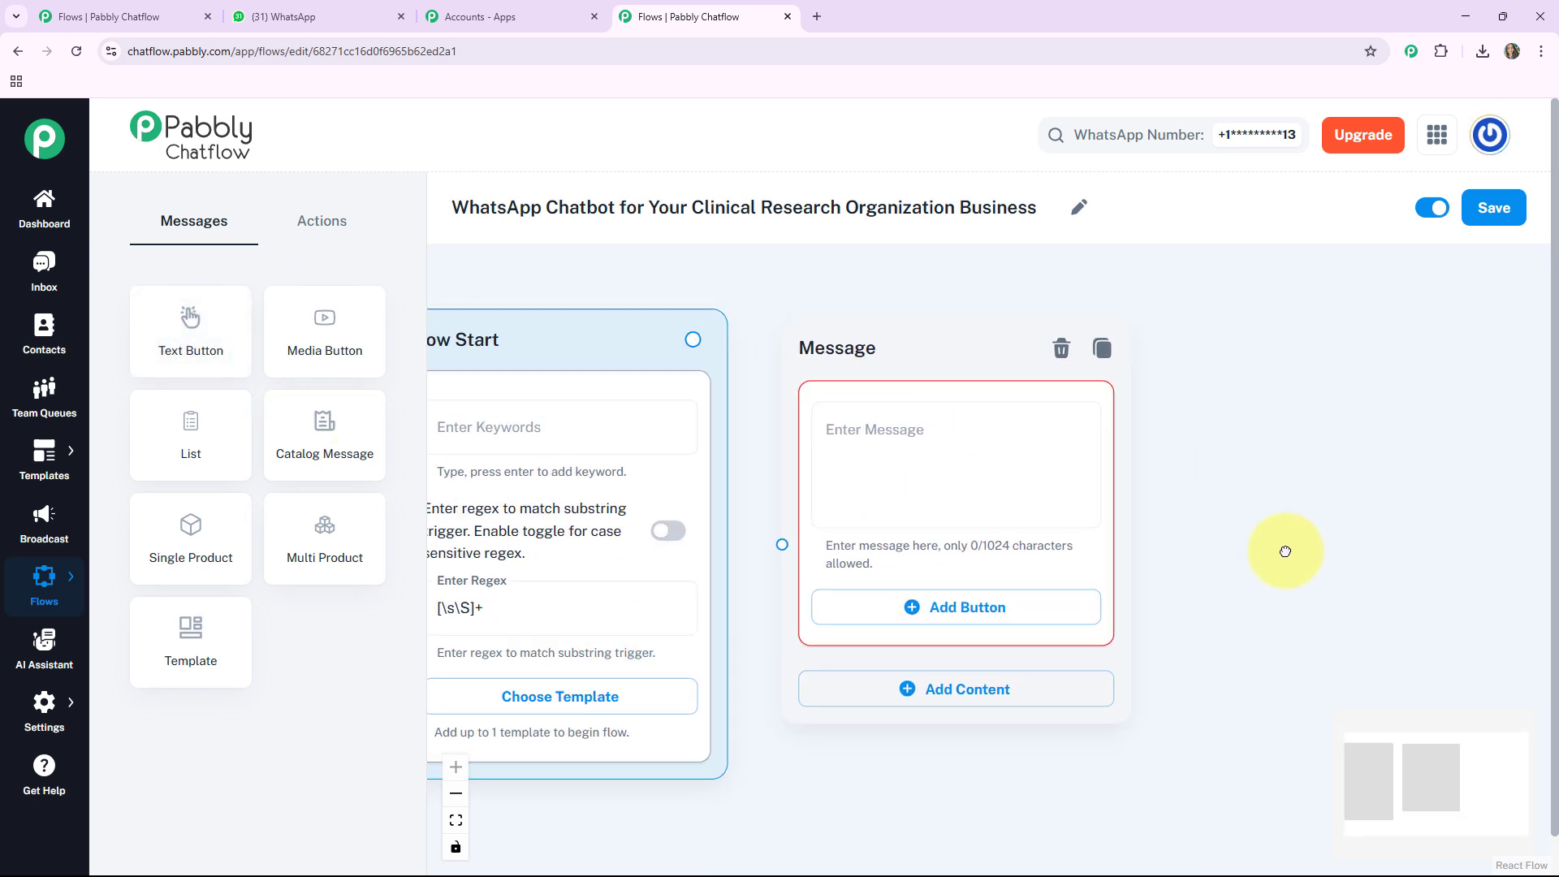
{"action": "left_click", "coordinate": [959, 430]}
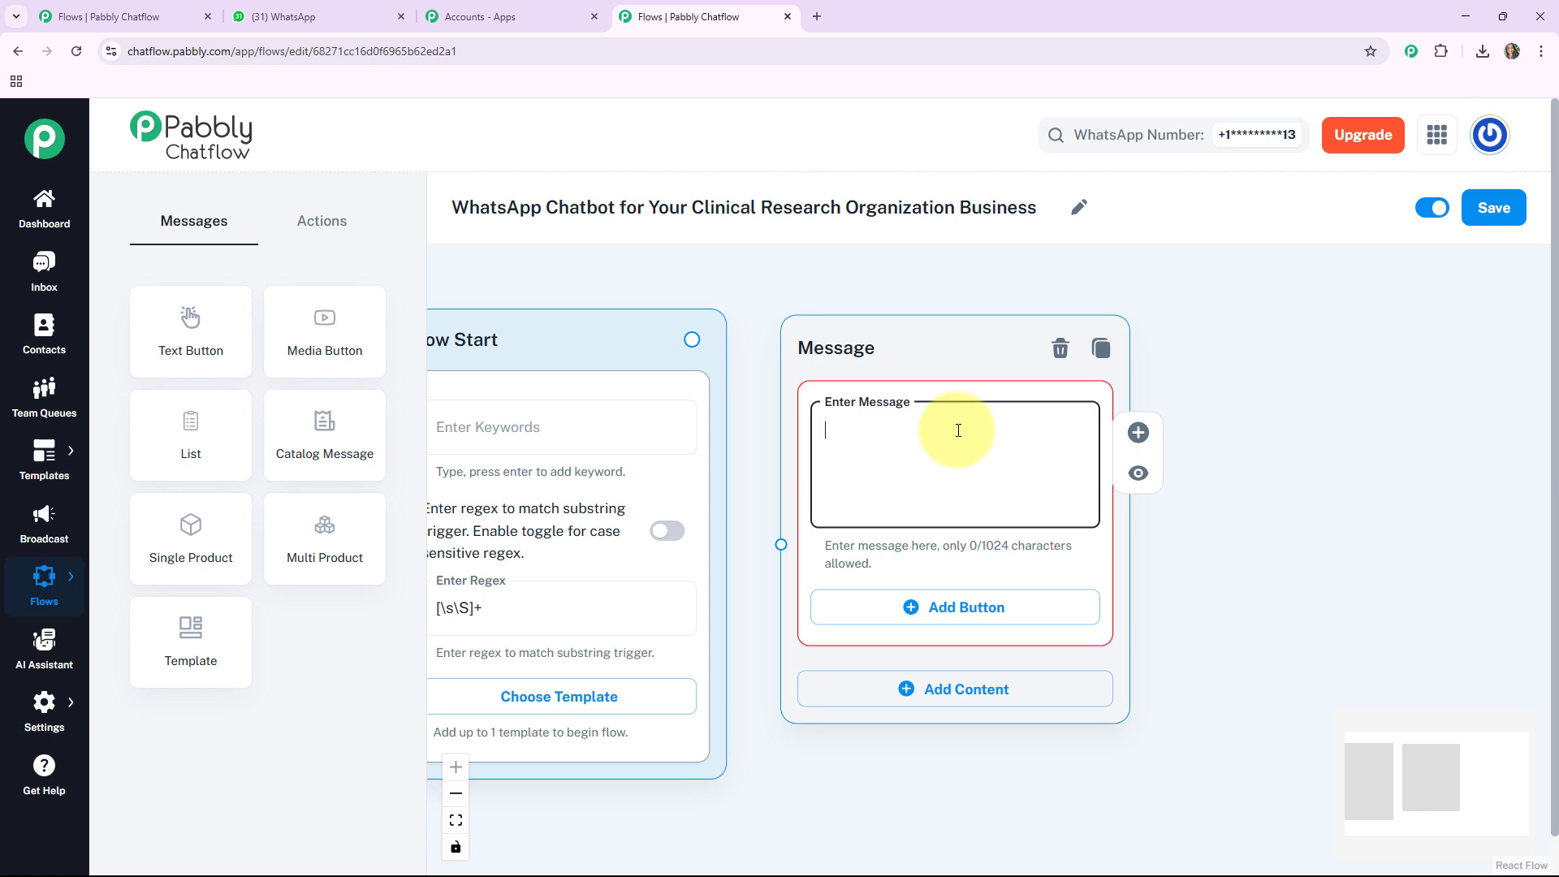
{"action": "key", "text": "ctrl+v"}
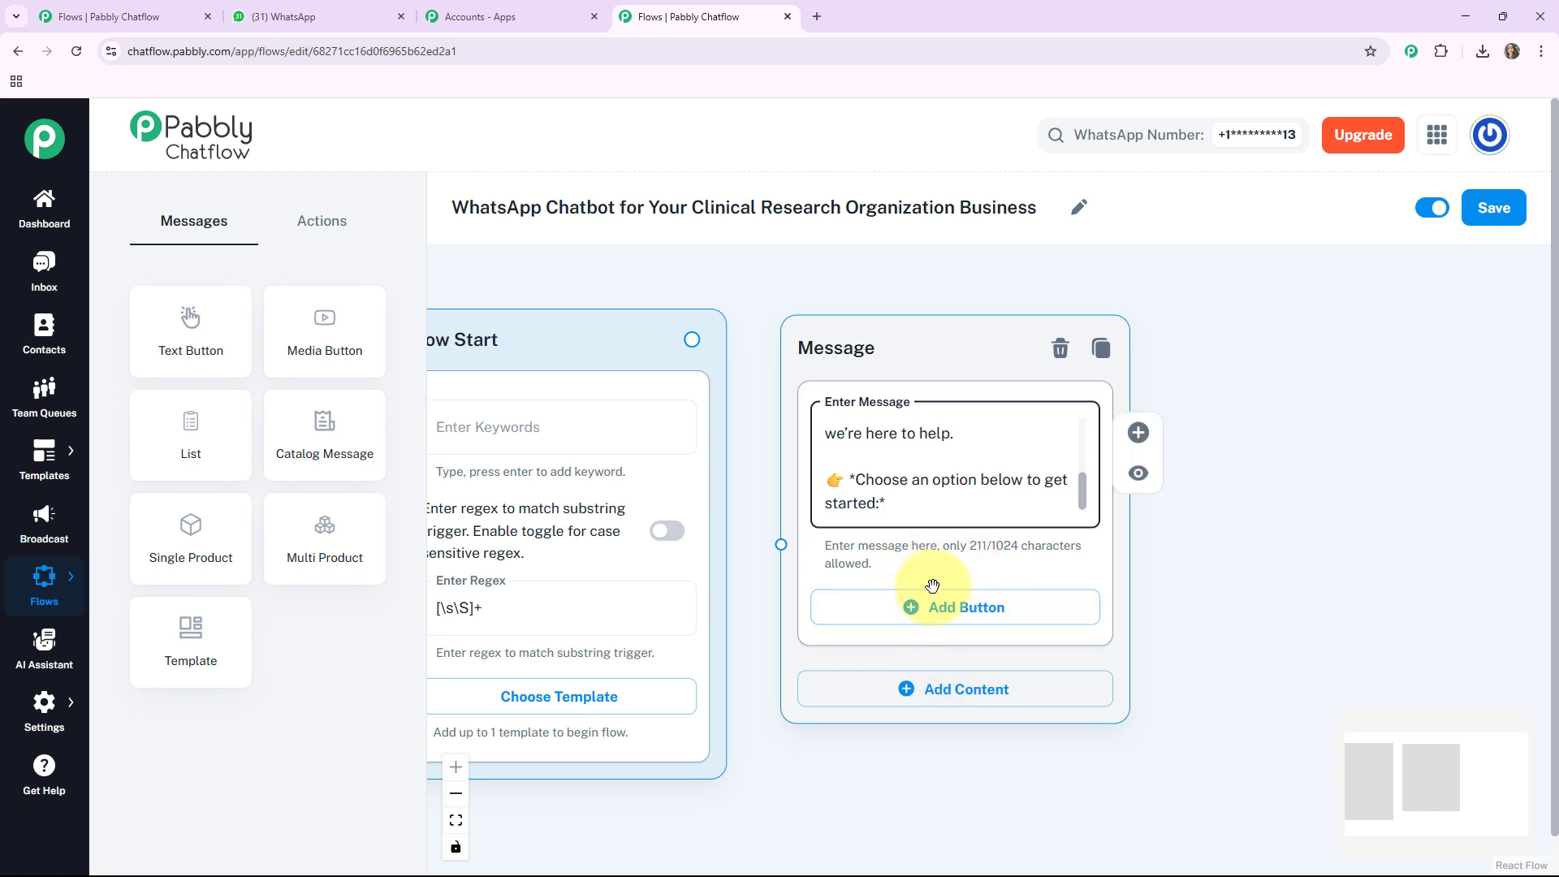
{"action": "left_click_drag", "start_coordinate": [933, 585], "coordinate": [932, 568]}
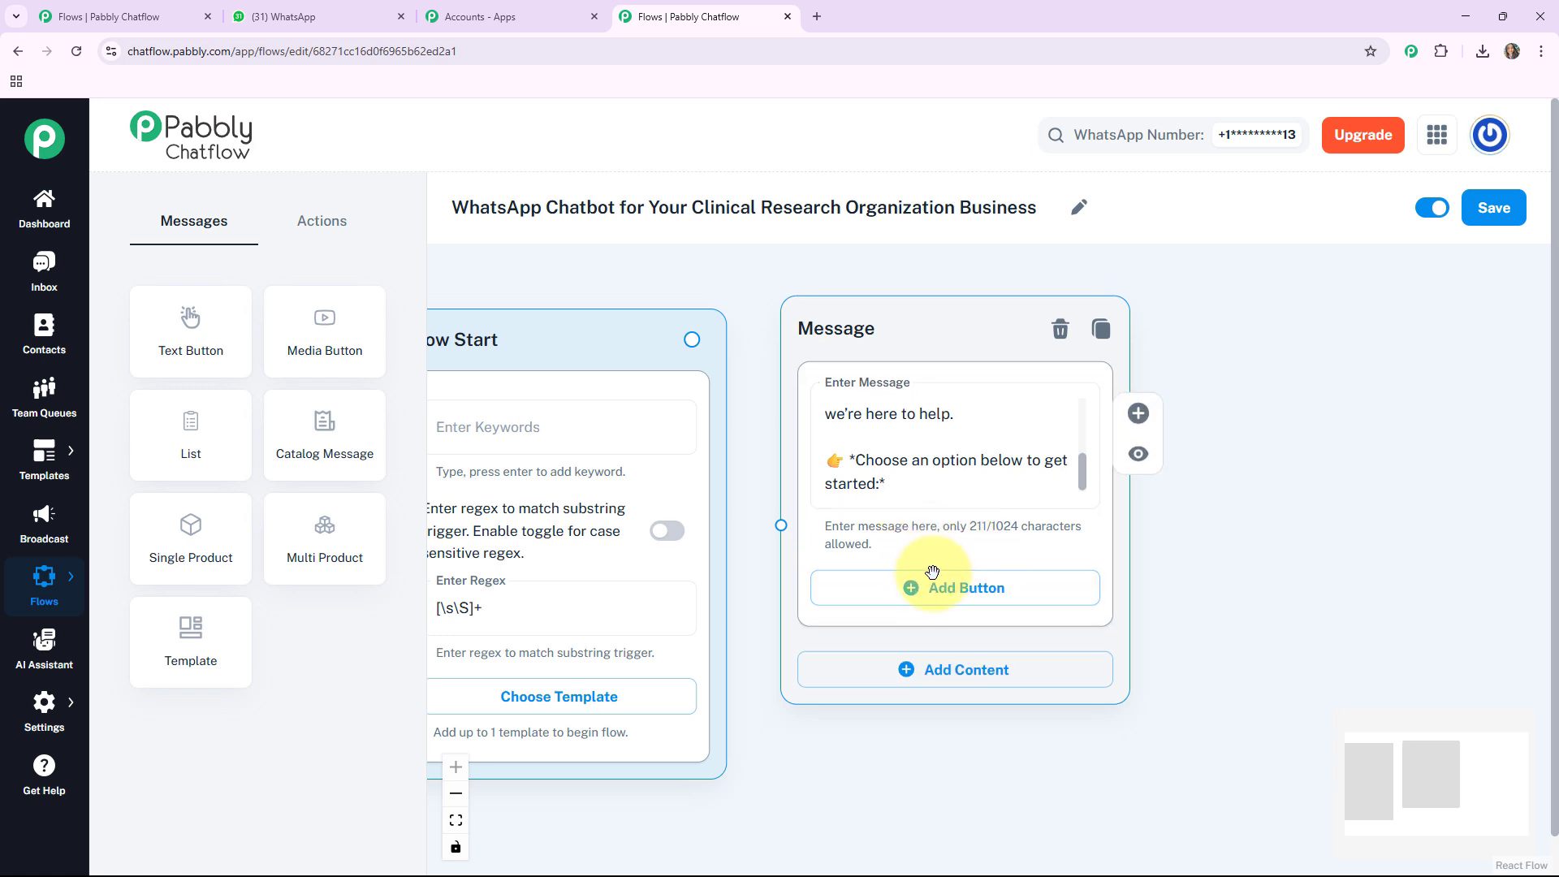
- Add three buttons to the welcome message: "Current Trials🧪", "Study Participate 📝" and "Book Consultation📅"
{"action": "left_click", "coordinate": [991, 595]}
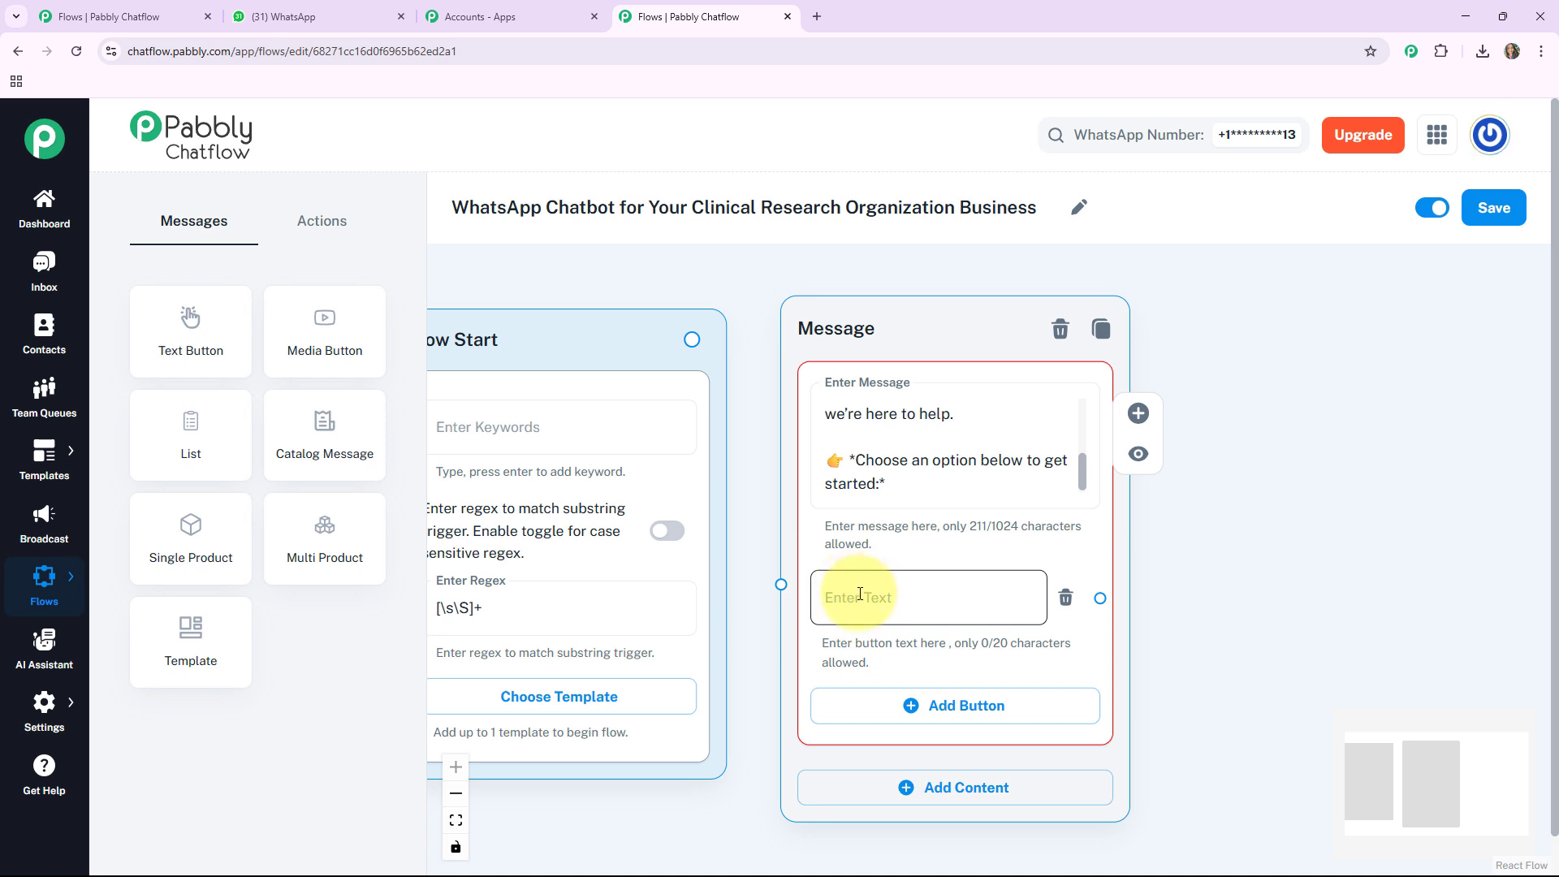
{"action": "left_click", "coordinate": [860, 594]}
{"action": "type", "text": "Current Trials🧪"}
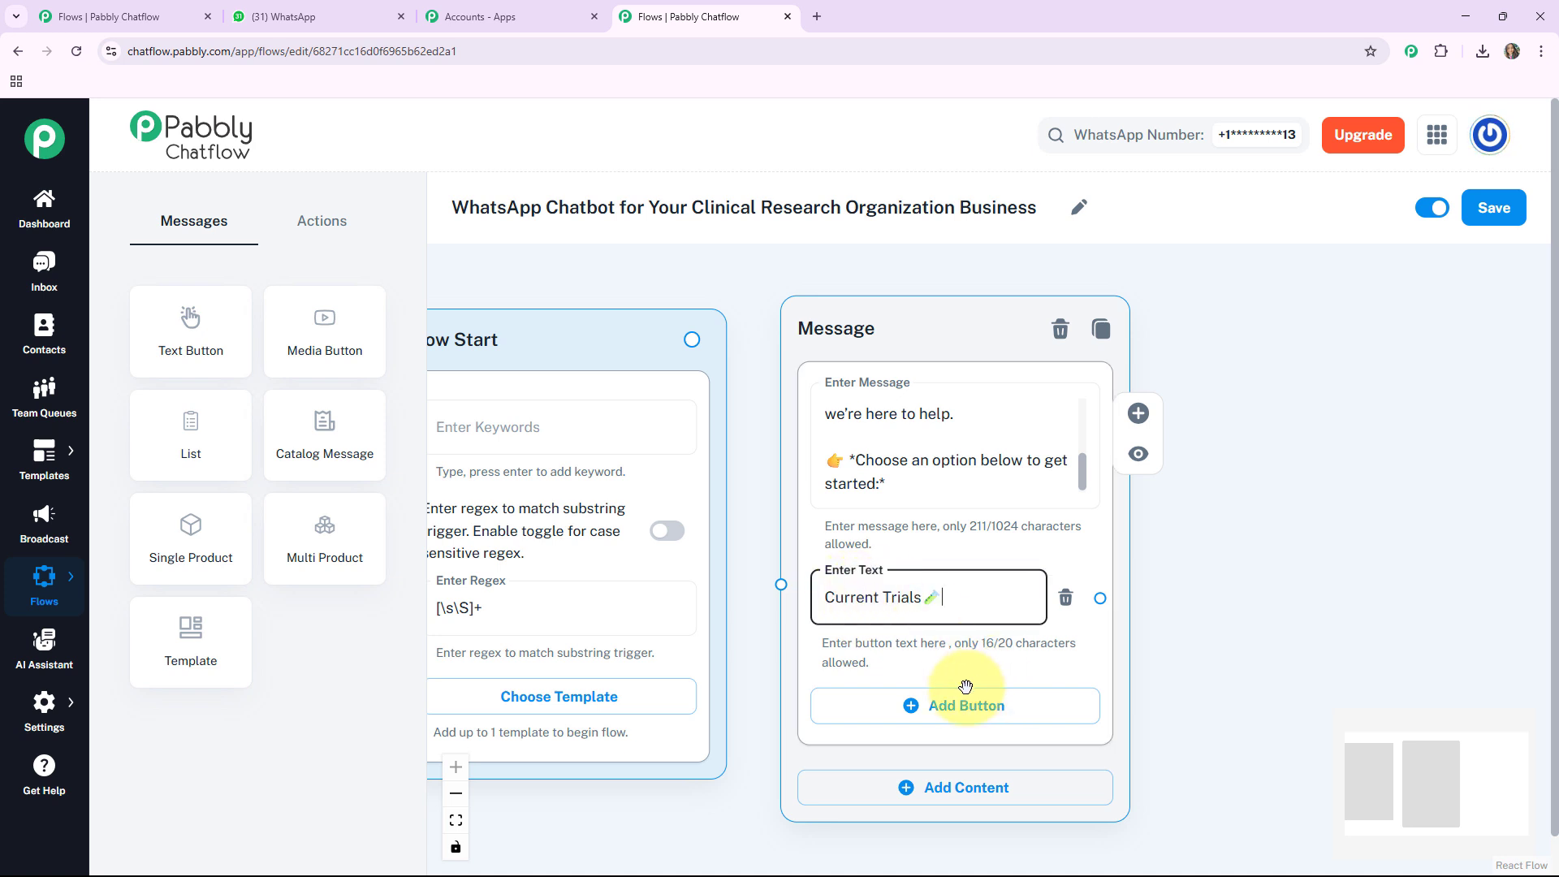
{"action": "left_click", "coordinate": [906, 708]}
{"action": "left_click", "coordinate": [885, 713]}
{"action": "type", "text": "Study Participate 📝"}
{"action": "left_click_drag", "start_coordinate": [1211, 821], "coordinate": [1180, 612]}
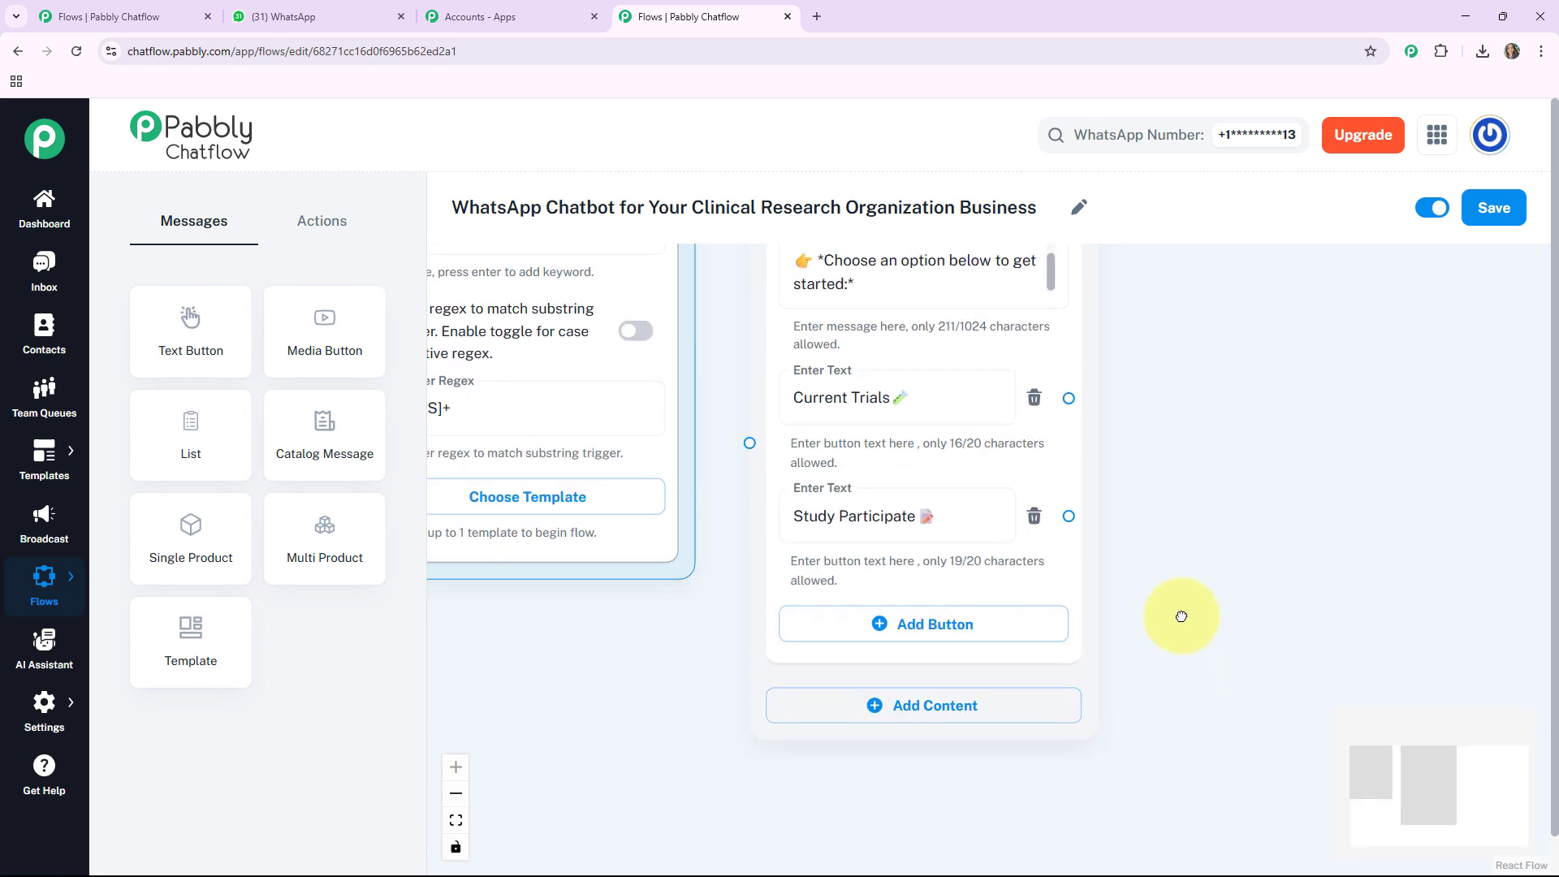
{"action": "left_click", "coordinate": [935, 631]}
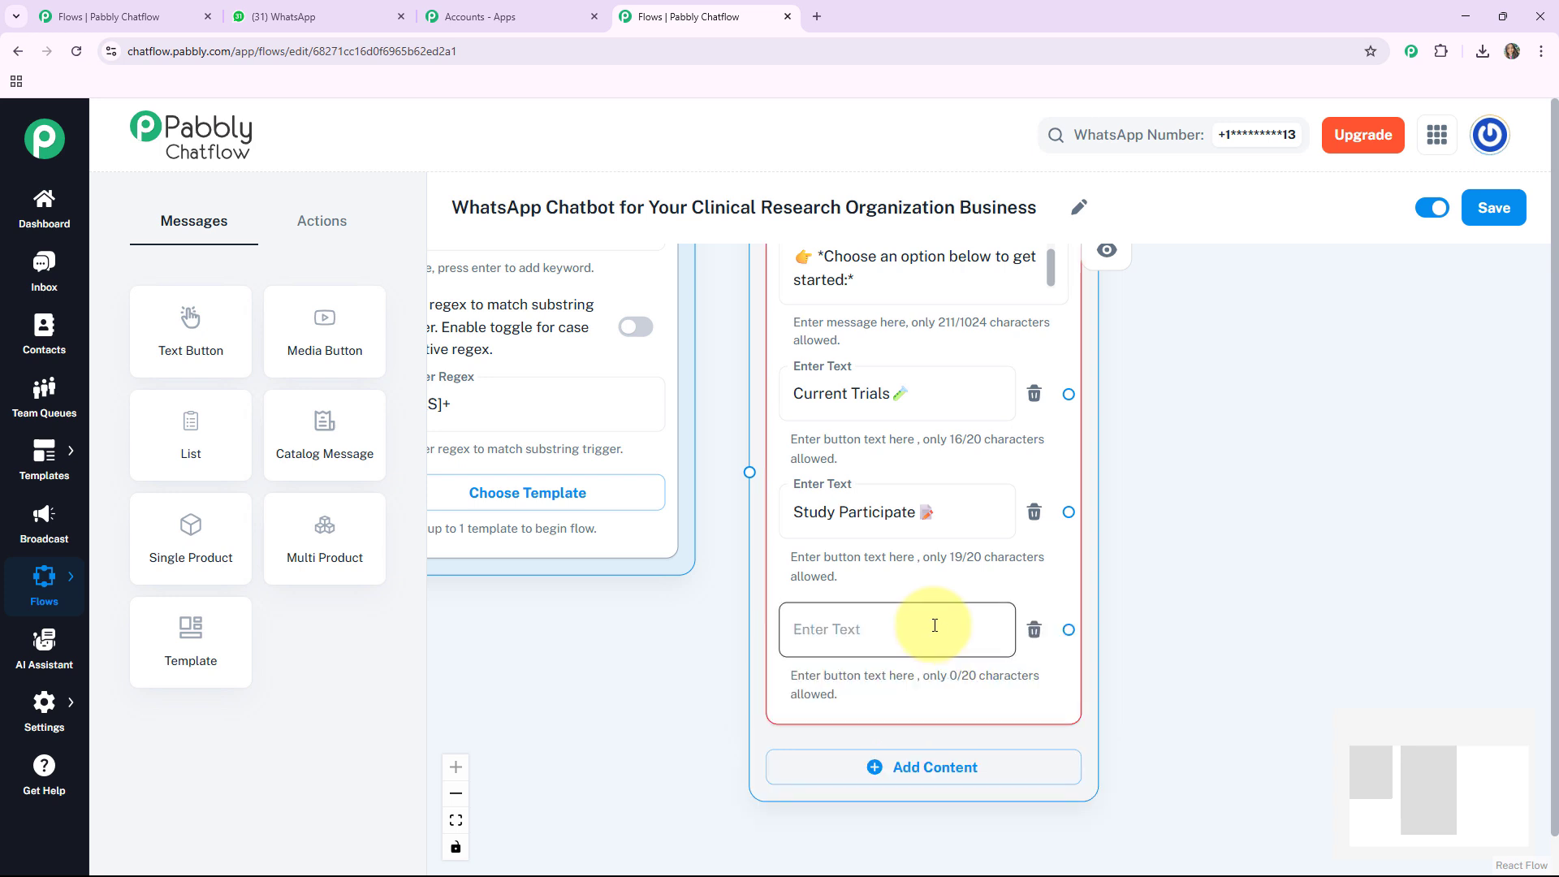
{"action": "type", "text": "Book Consultation📅"}
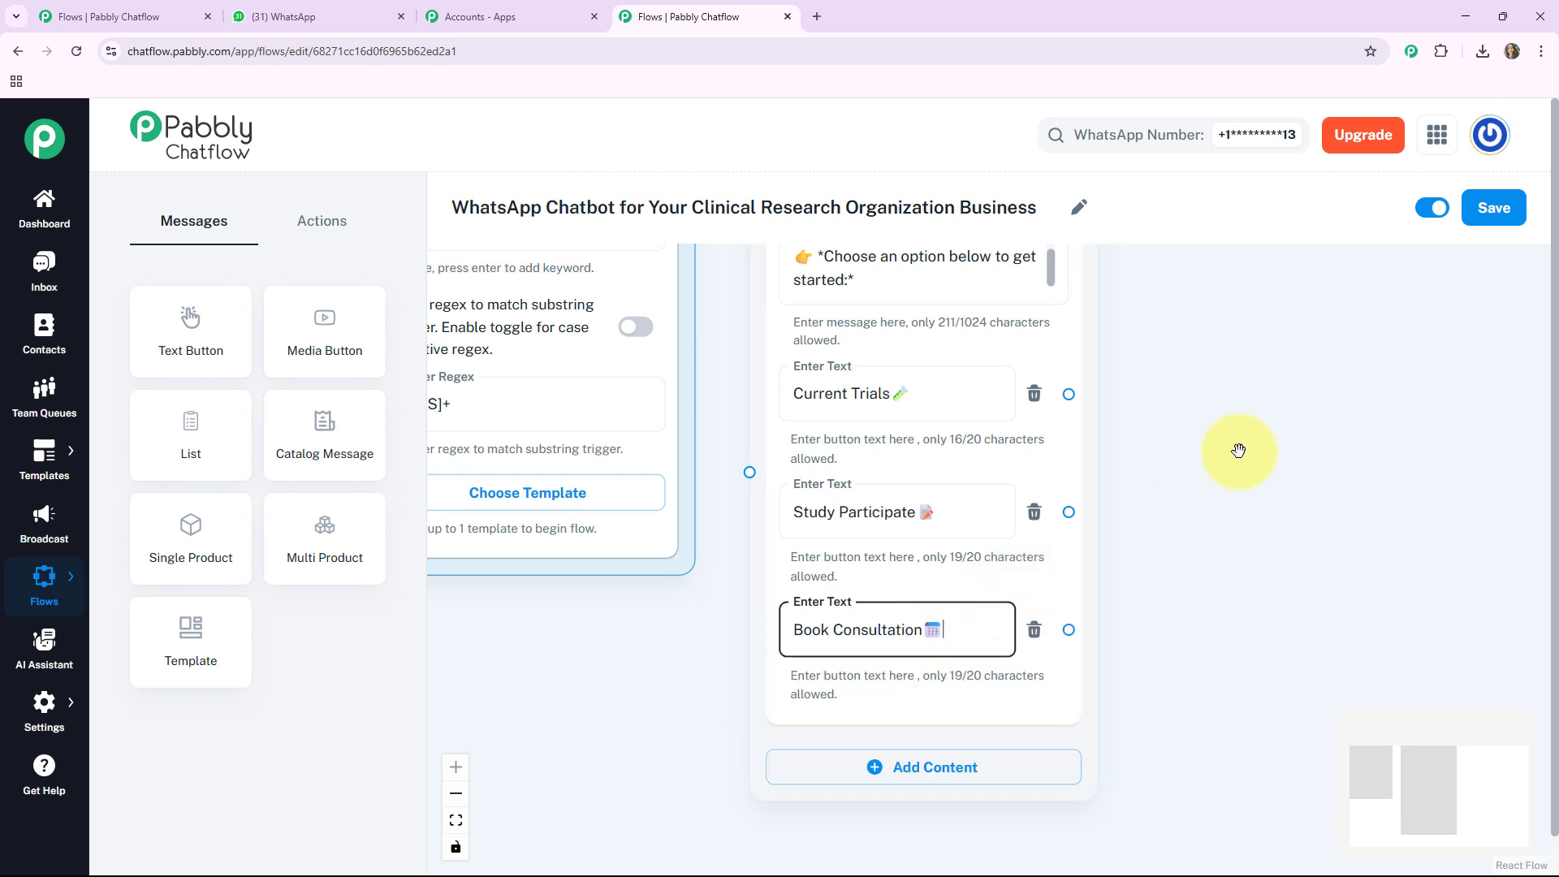
- Connect the Flow Start node to the welcome message node
{"action": "scroll", "coordinate": [1057, 587], "scroll_direction": "up", "scroll_amount": 3}
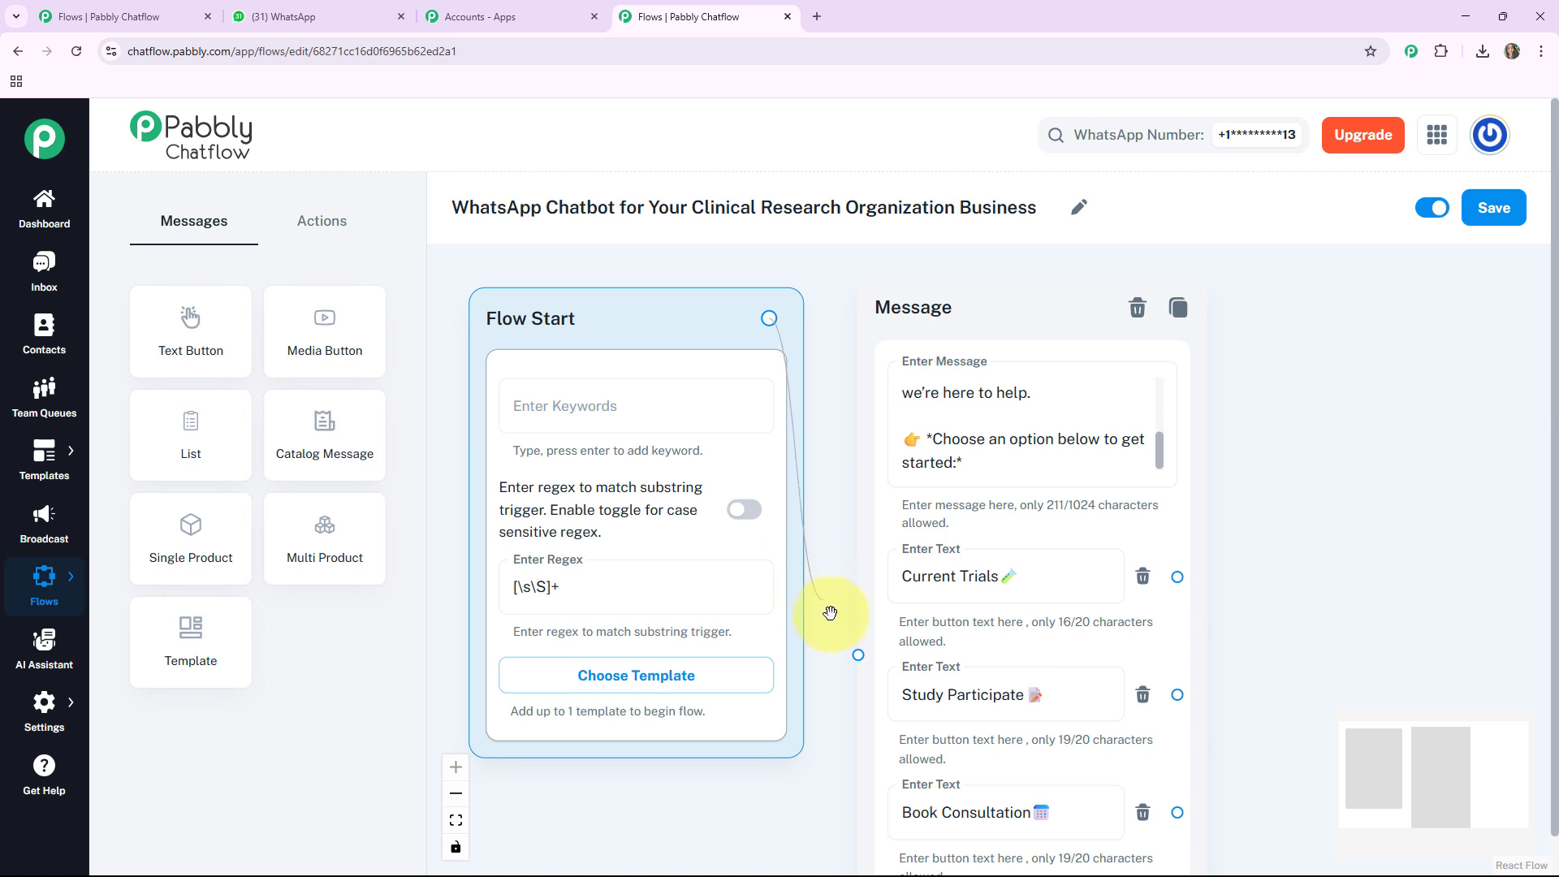
{"action": "left_click_drag", "start_coordinate": [853, 651], "coordinate": [850, 649]}
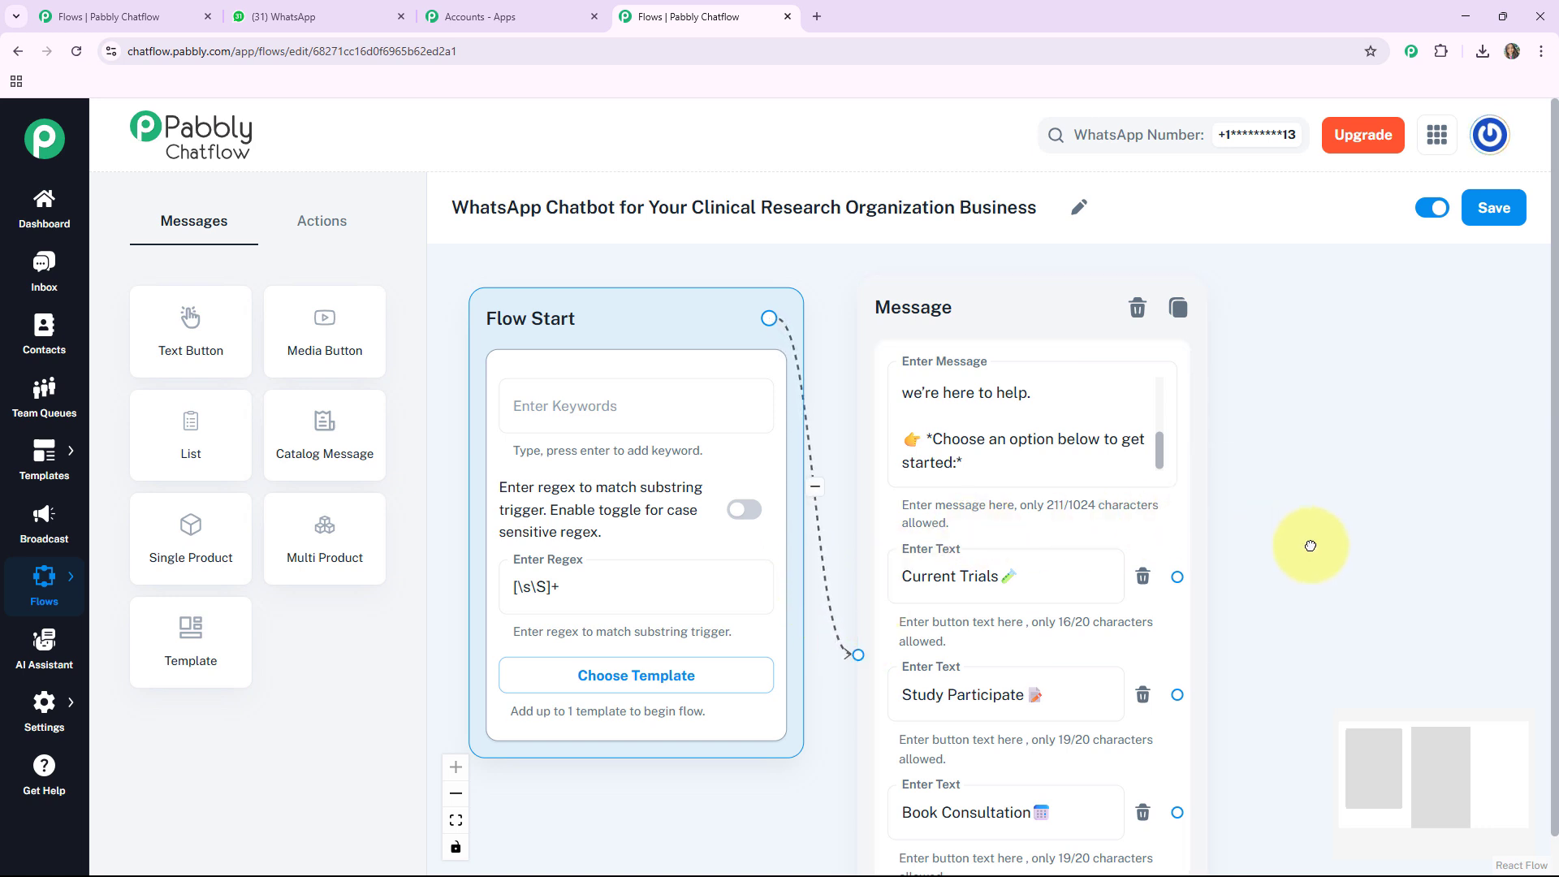
- Add a second Text Button node beside the welcome message and paste in the text inviting users to check out the trials being conducted
{"action": "left_click_drag", "start_coordinate": [1309, 546], "coordinate": [1093, 504]}
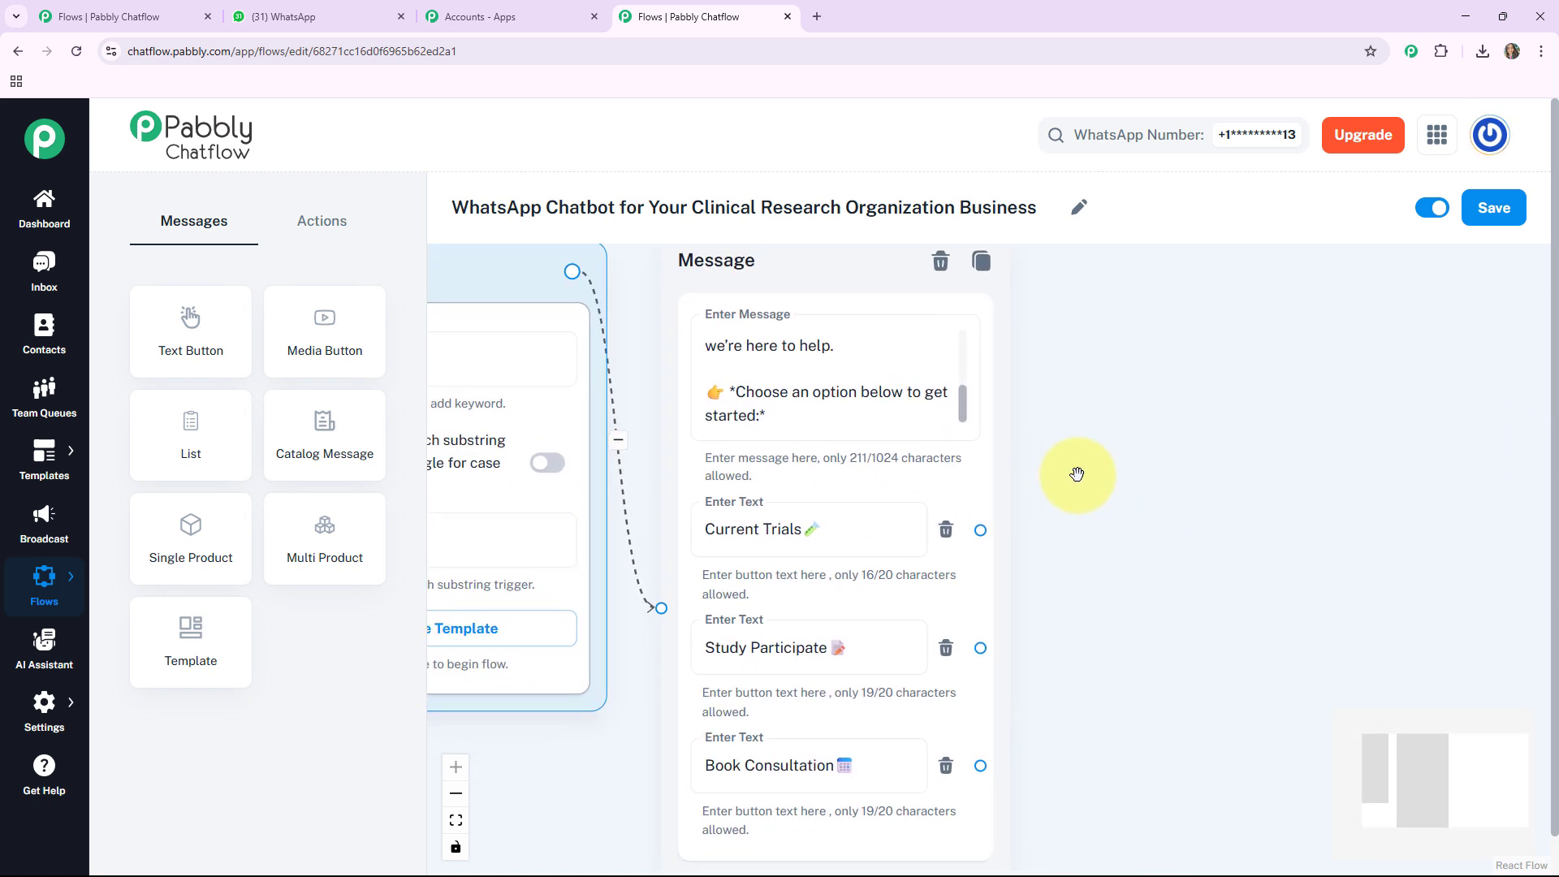
{"action": "left_click_drag", "start_coordinate": [1197, 529], "coordinate": [1141, 478]}
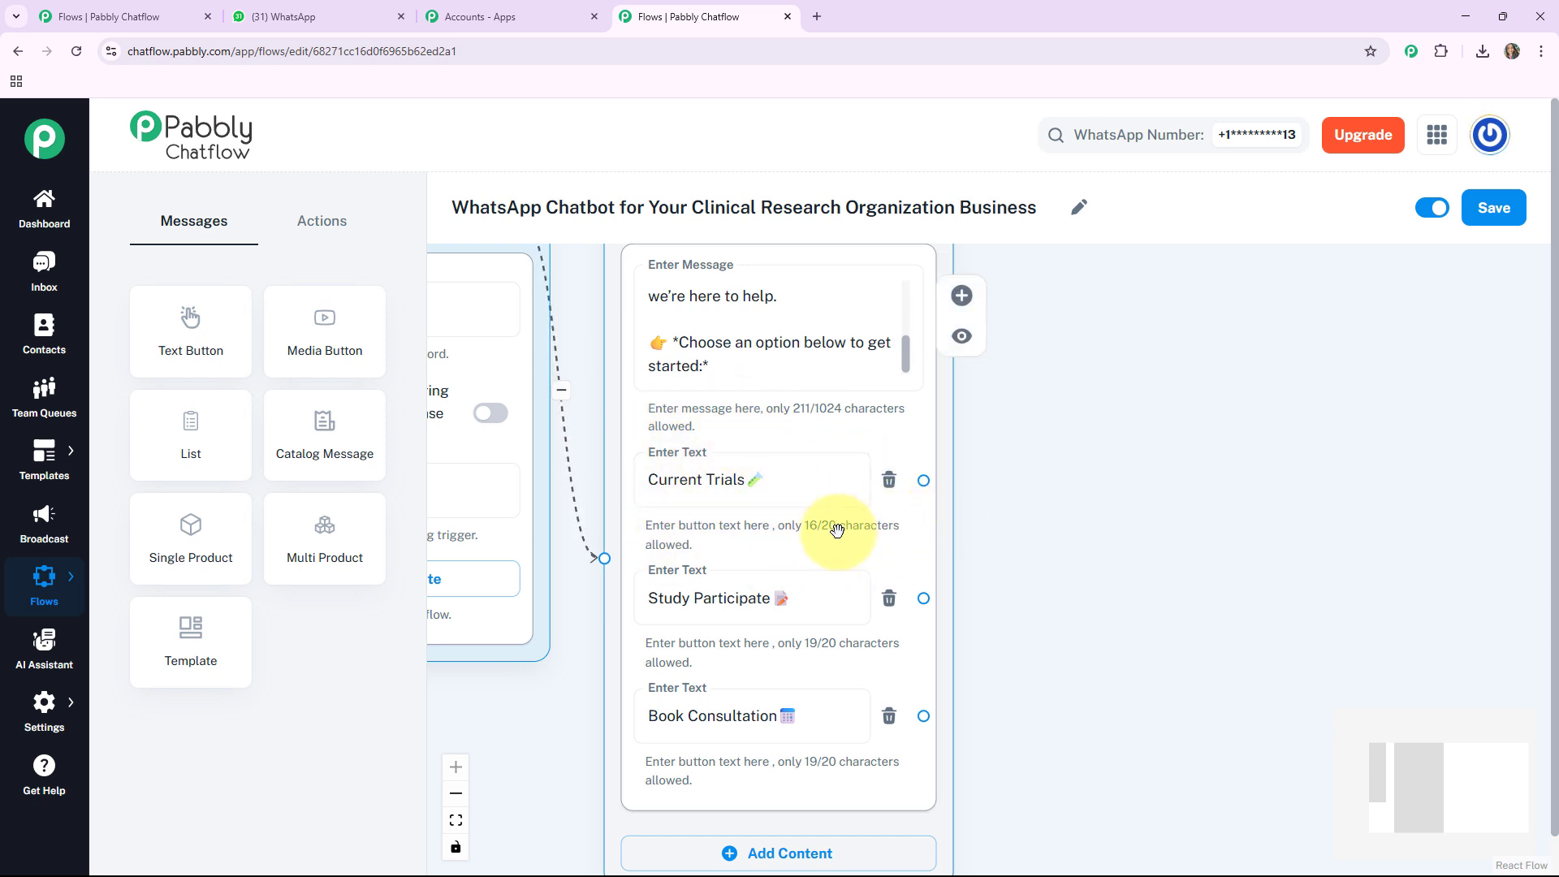
{"action": "left_click_drag", "start_coordinate": [199, 326], "coordinate": [588, 581]}
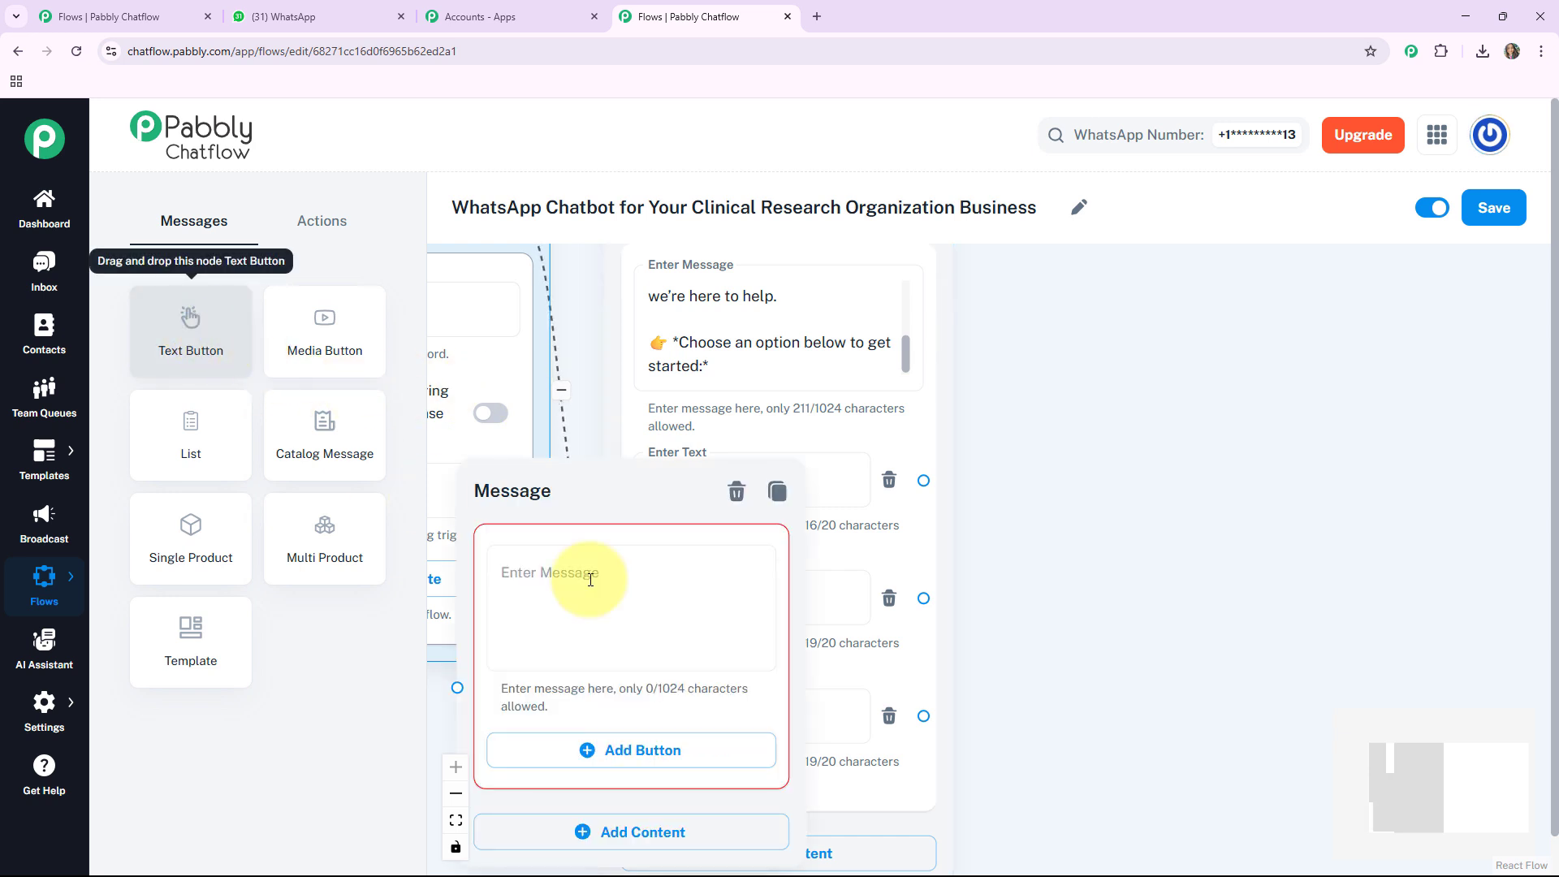
{"action": "left_click_drag", "start_coordinate": [552, 503], "coordinate": [1085, 332]}
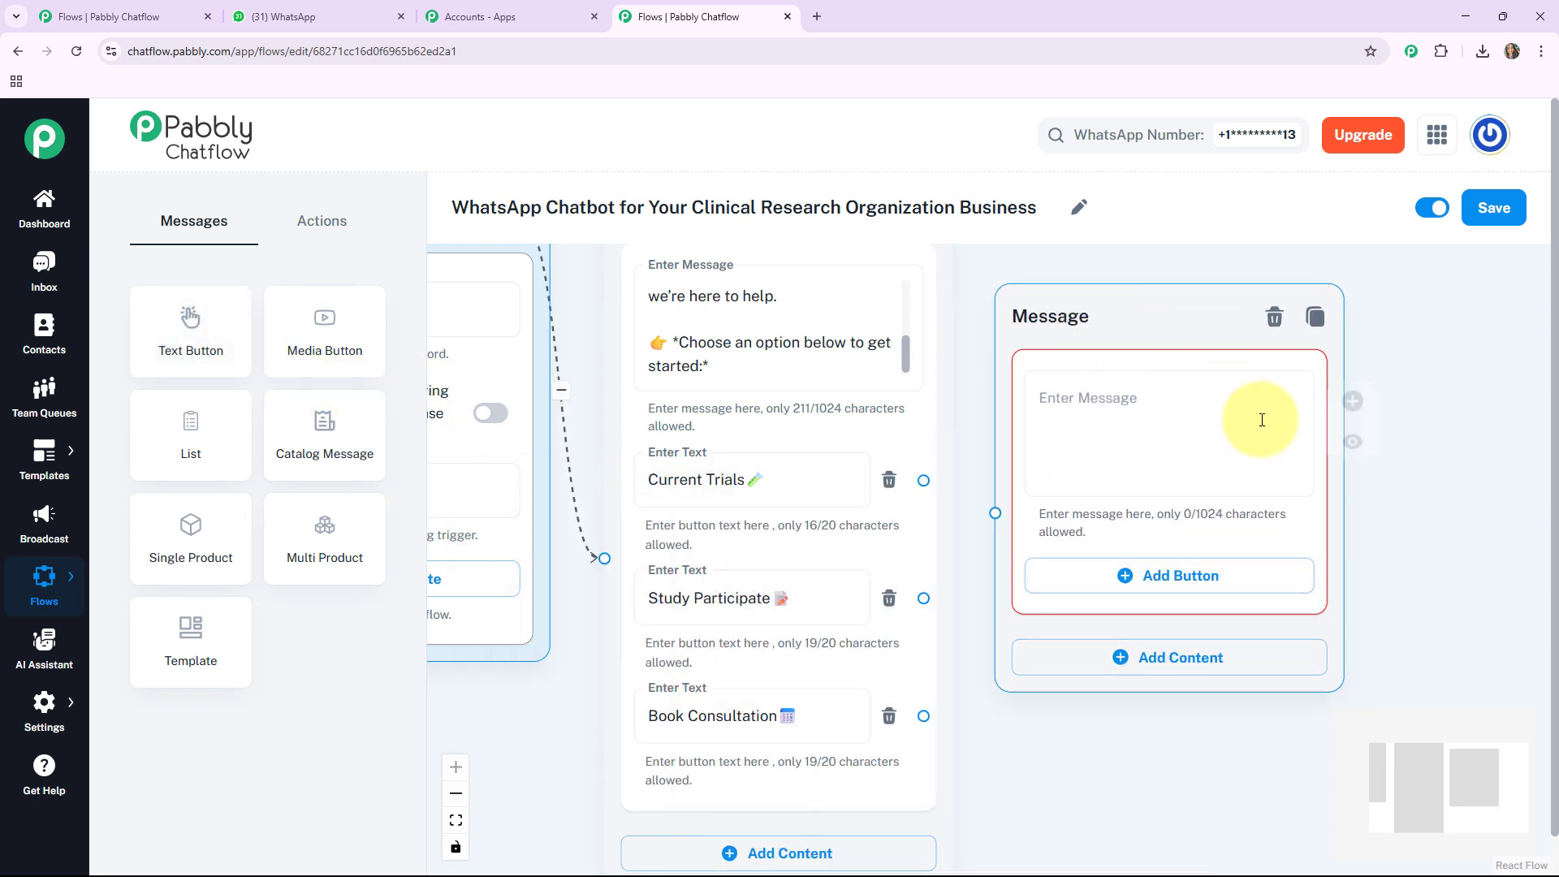
{"action": "left_click", "coordinate": [1025, 391]}
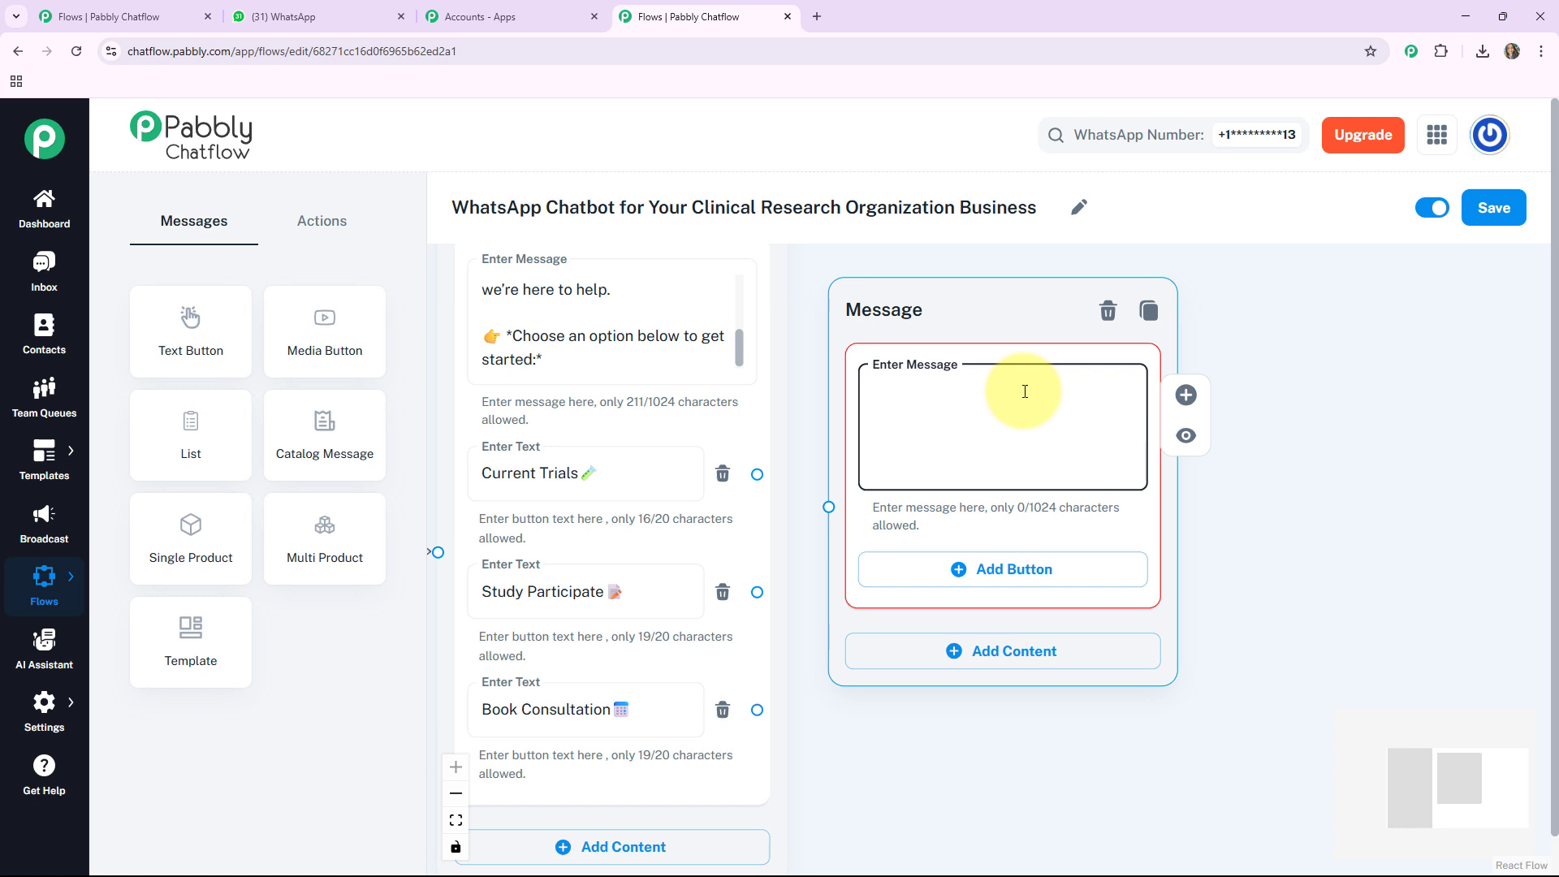
{"action": "key", "text": "ctrl+v"}
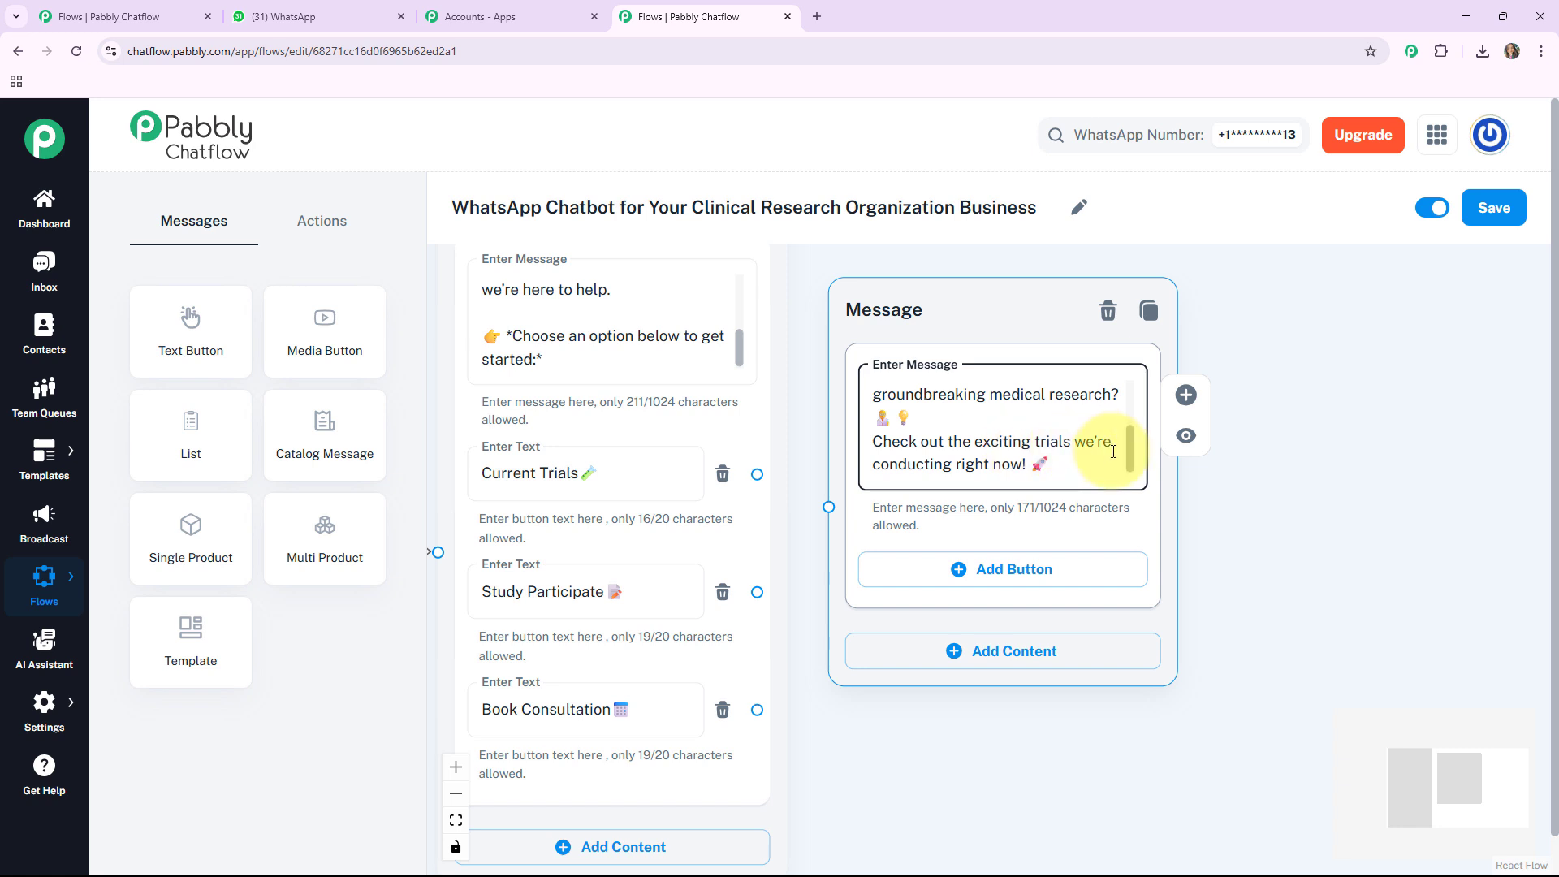
{"action": "left_click_drag", "start_coordinate": [959, 329], "coordinate": [972, 309]}
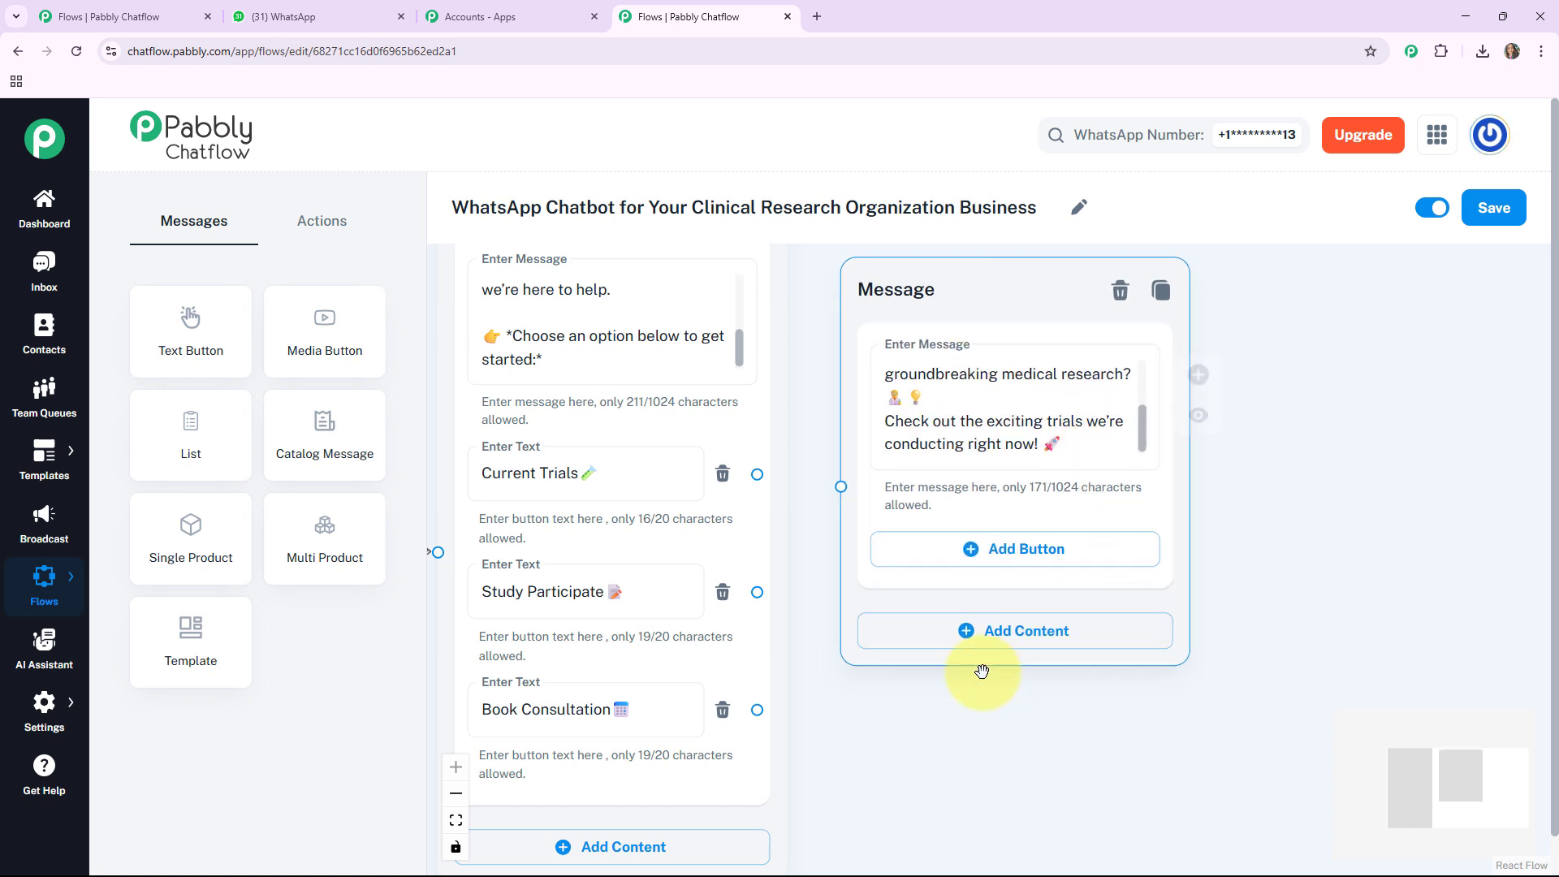
- Add the buttons "Ongoing Trials 📋" and "Eligibility ✅" to the trials message
{"action": "left_click", "coordinate": [978, 560]}
{"action": "left_click", "coordinate": [958, 564]}
{"action": "type", "text": "Ongoing Trials 📋"}
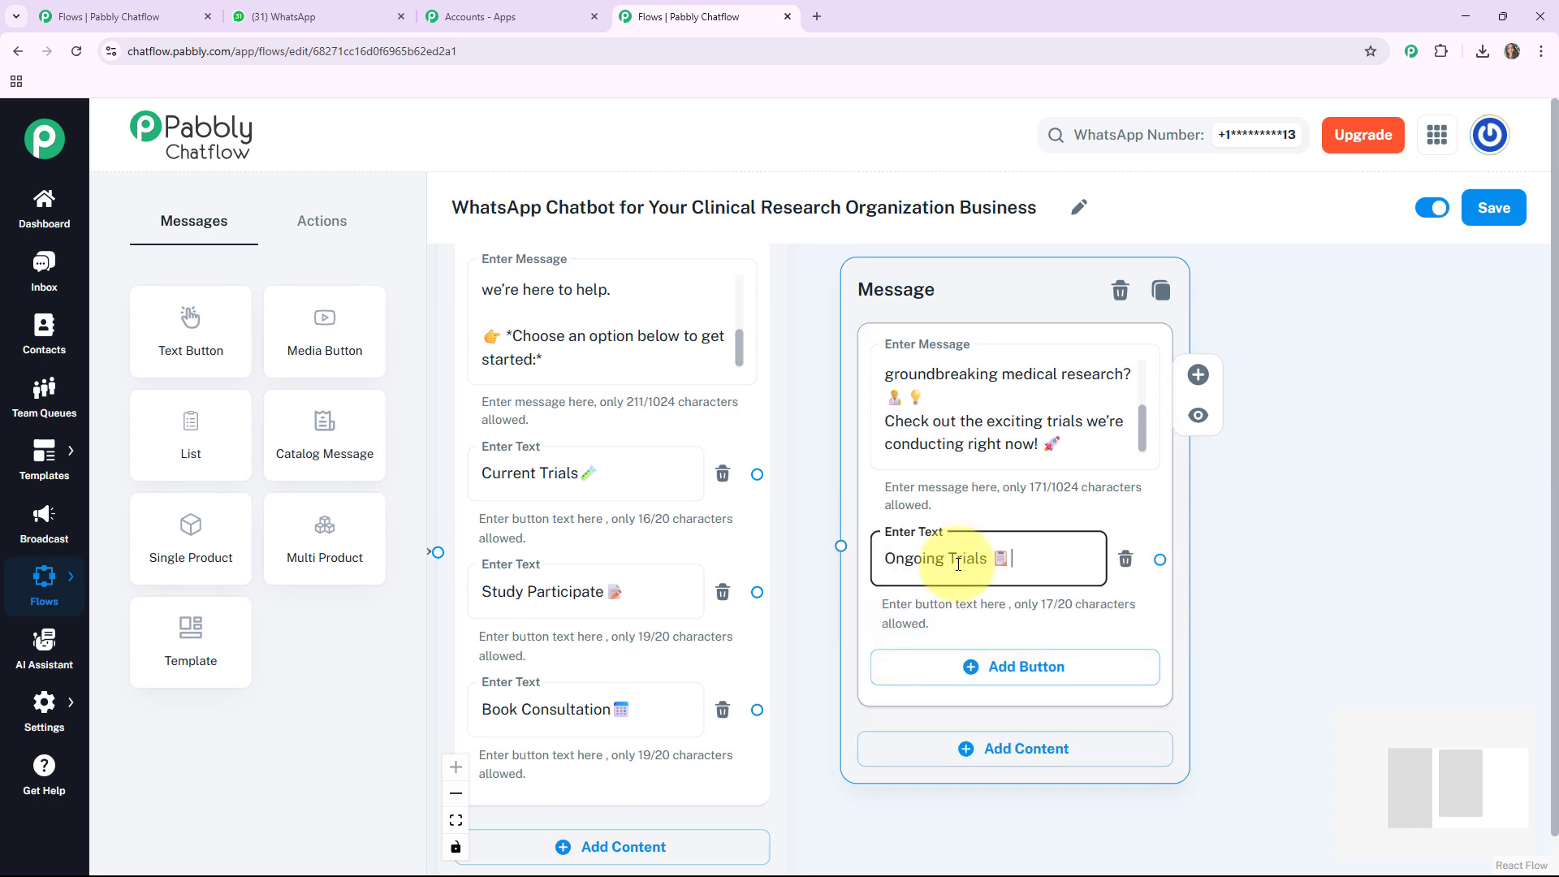
{"action": "left_click", "coordinate": [981, 667]}
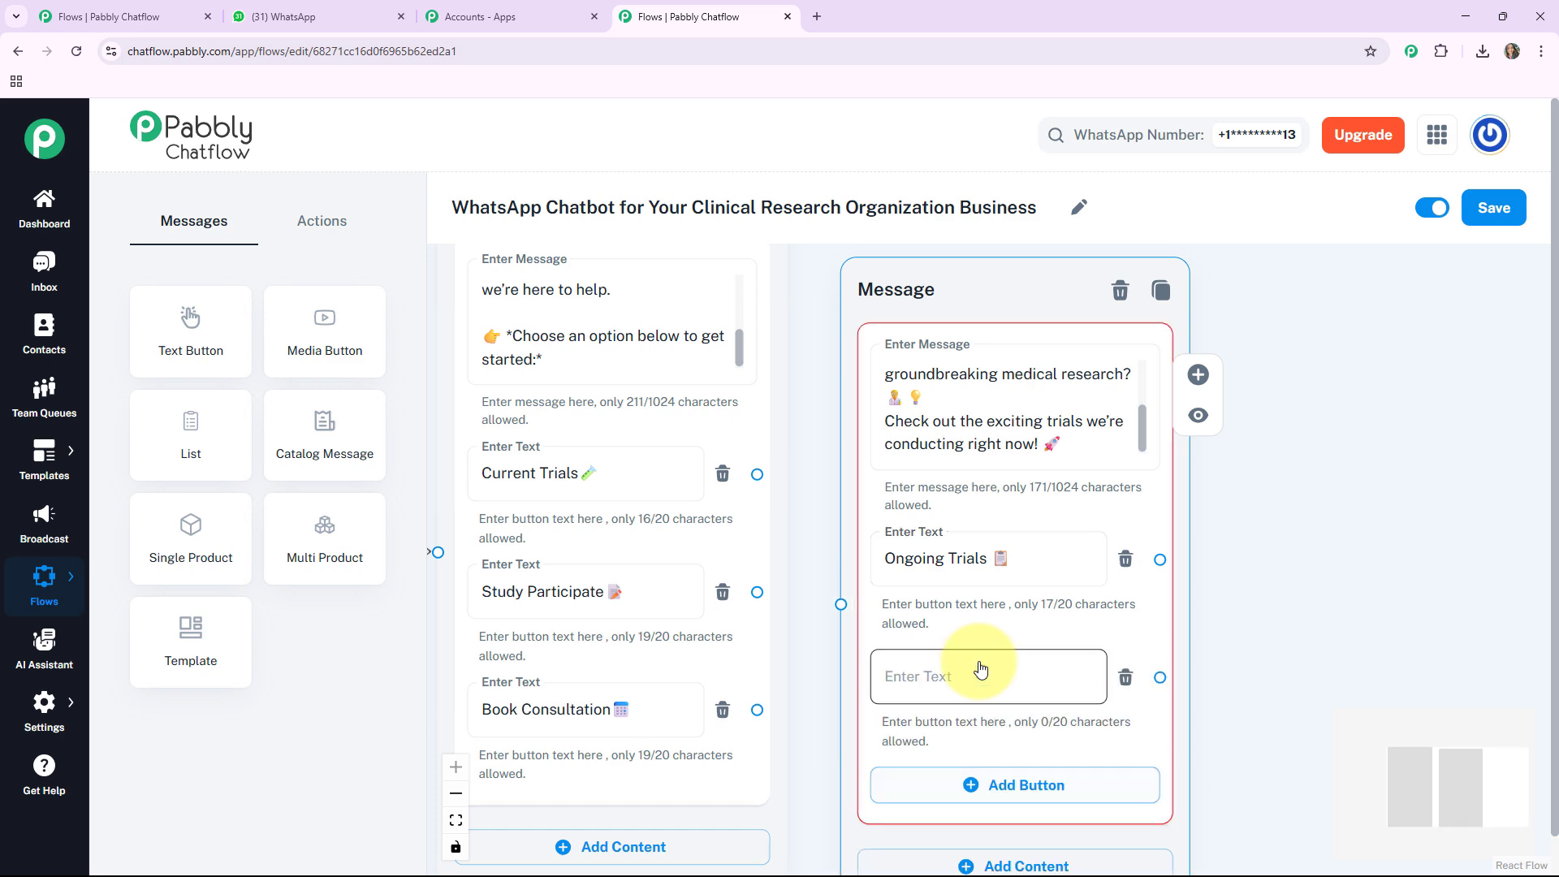
{"action": "left_click", "coordinate": [980, 668]}
{"action": "type", "text": "Eligibility ✅"}
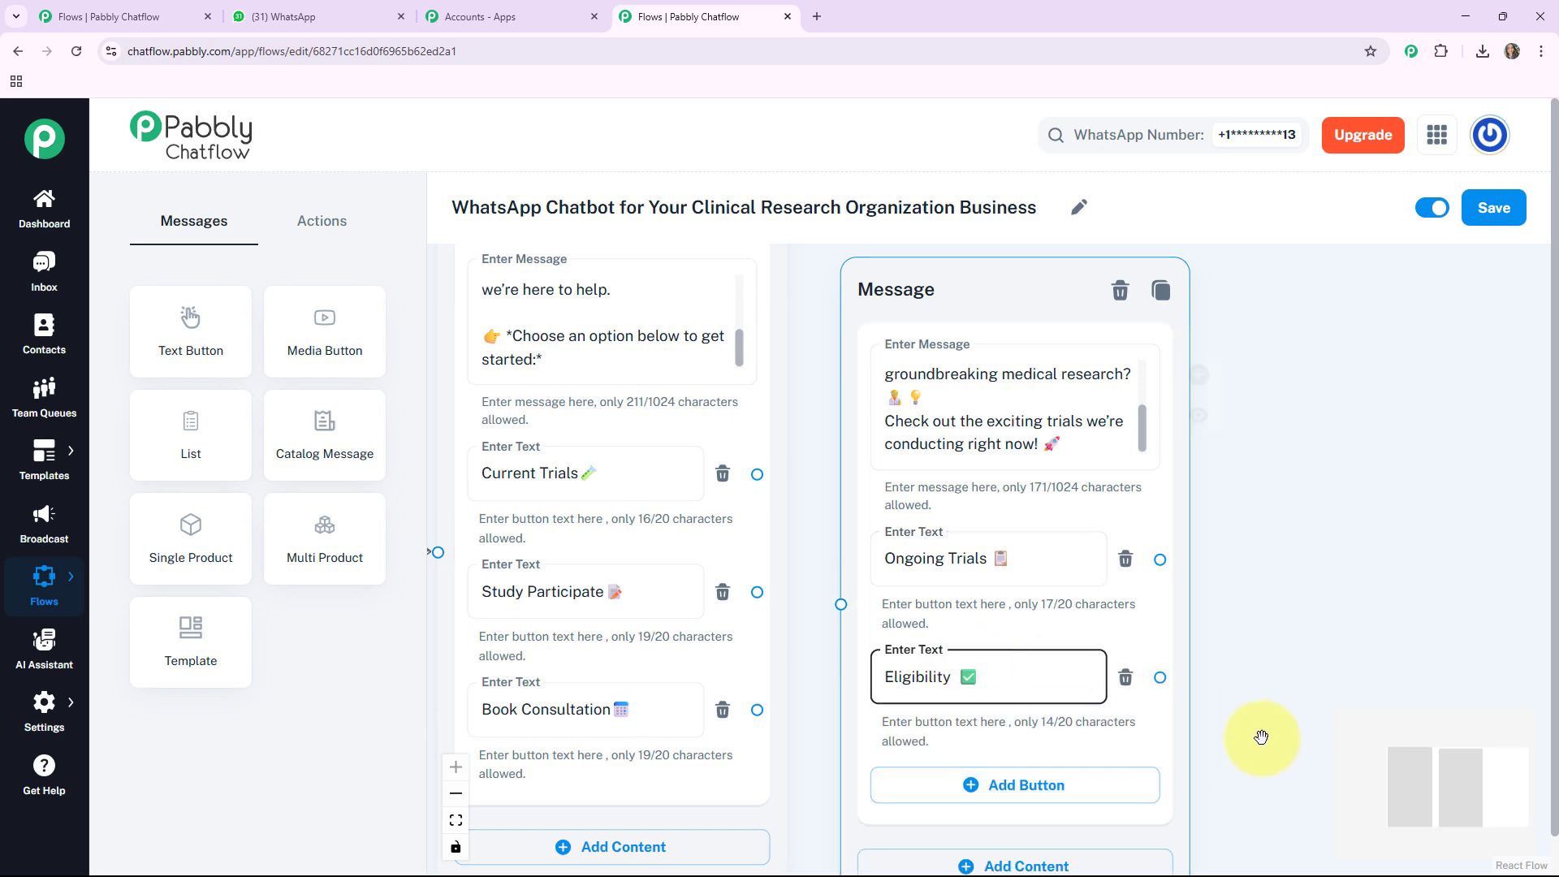
- Add a "Contact Team" button to the trials message and connect the welcome message's "Current Trials🧪" button to this message
{"action": "scroll", "coordinate": [1243, 529], "scroll_direction": "down", "scroll_amount": 3}
{"action": "left_click", "coordinate": [941, 571]}
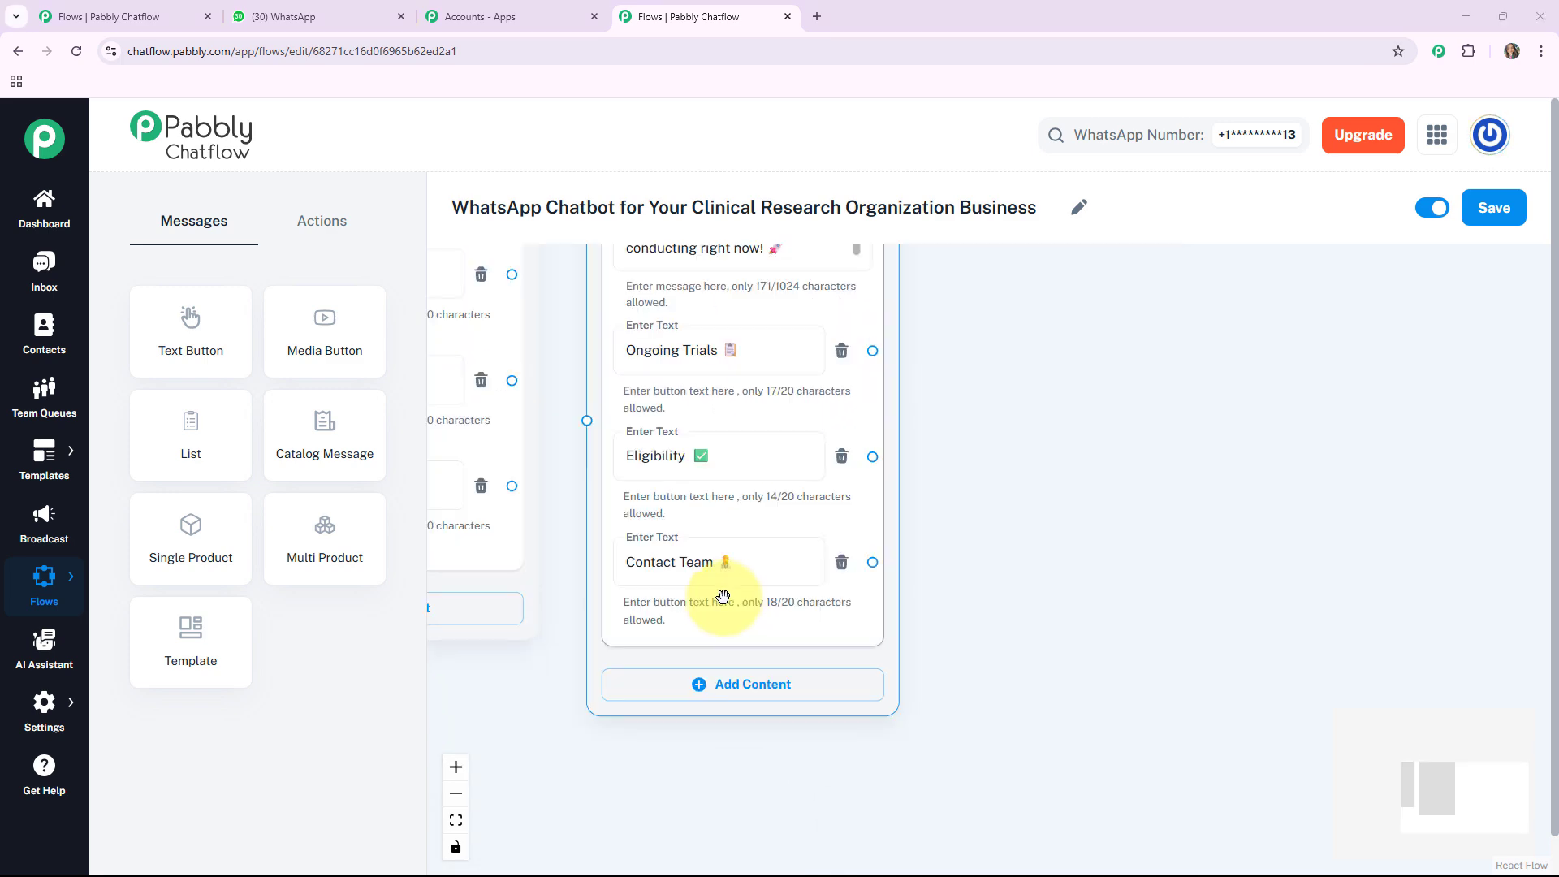
{"action": "left_click_drag", "start_coordinate": [1047, 602], "coordinate": [1269, 733]}
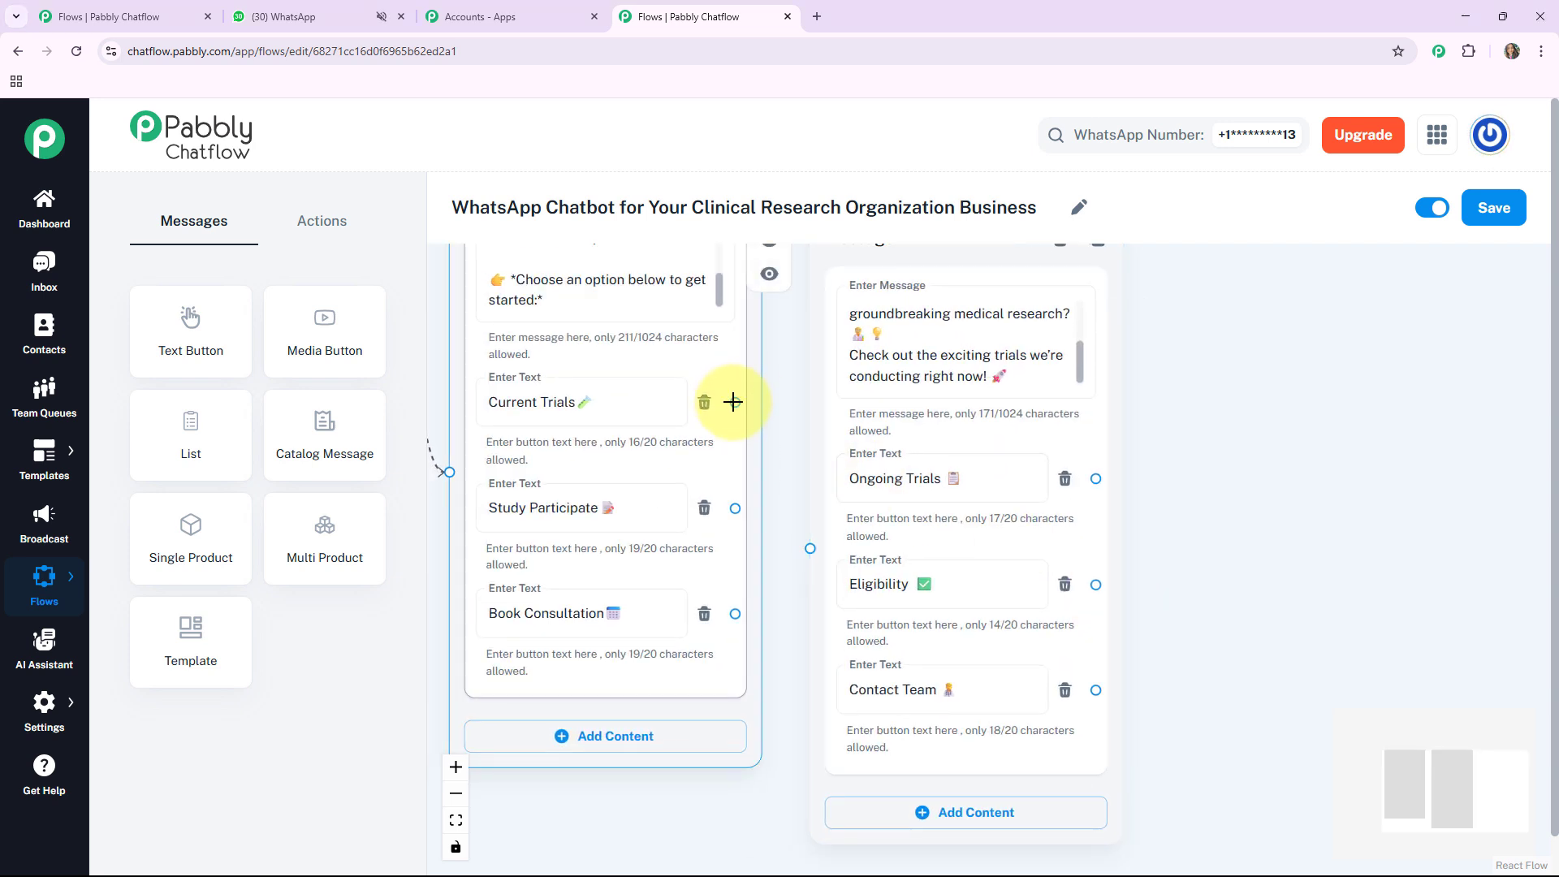
{"action": "left_click_drag", "start_coordinate": [734, 402], "coordinate": [810, 547]}
{"action": "left_click_drag", "start_coordinate": [1332, 557], "coordinate": [1094, 525]}
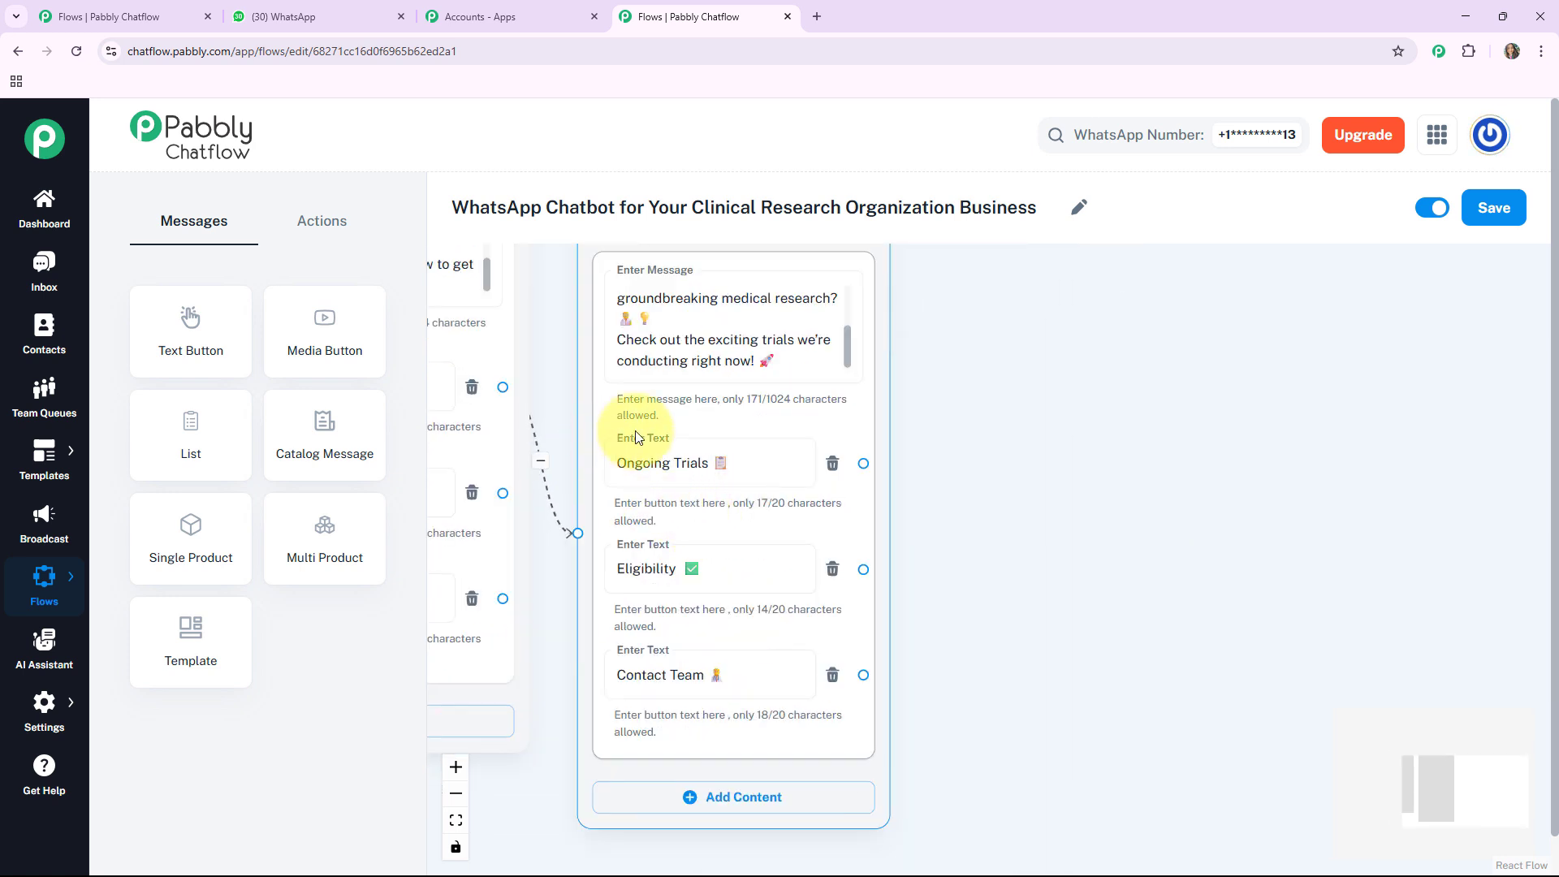
- Add a Text Button node with the trial details text beside the trials message and connect the "Ongoing Trials 📋" button to it
{"action": "left_click", "coordinate": [738, 462]}
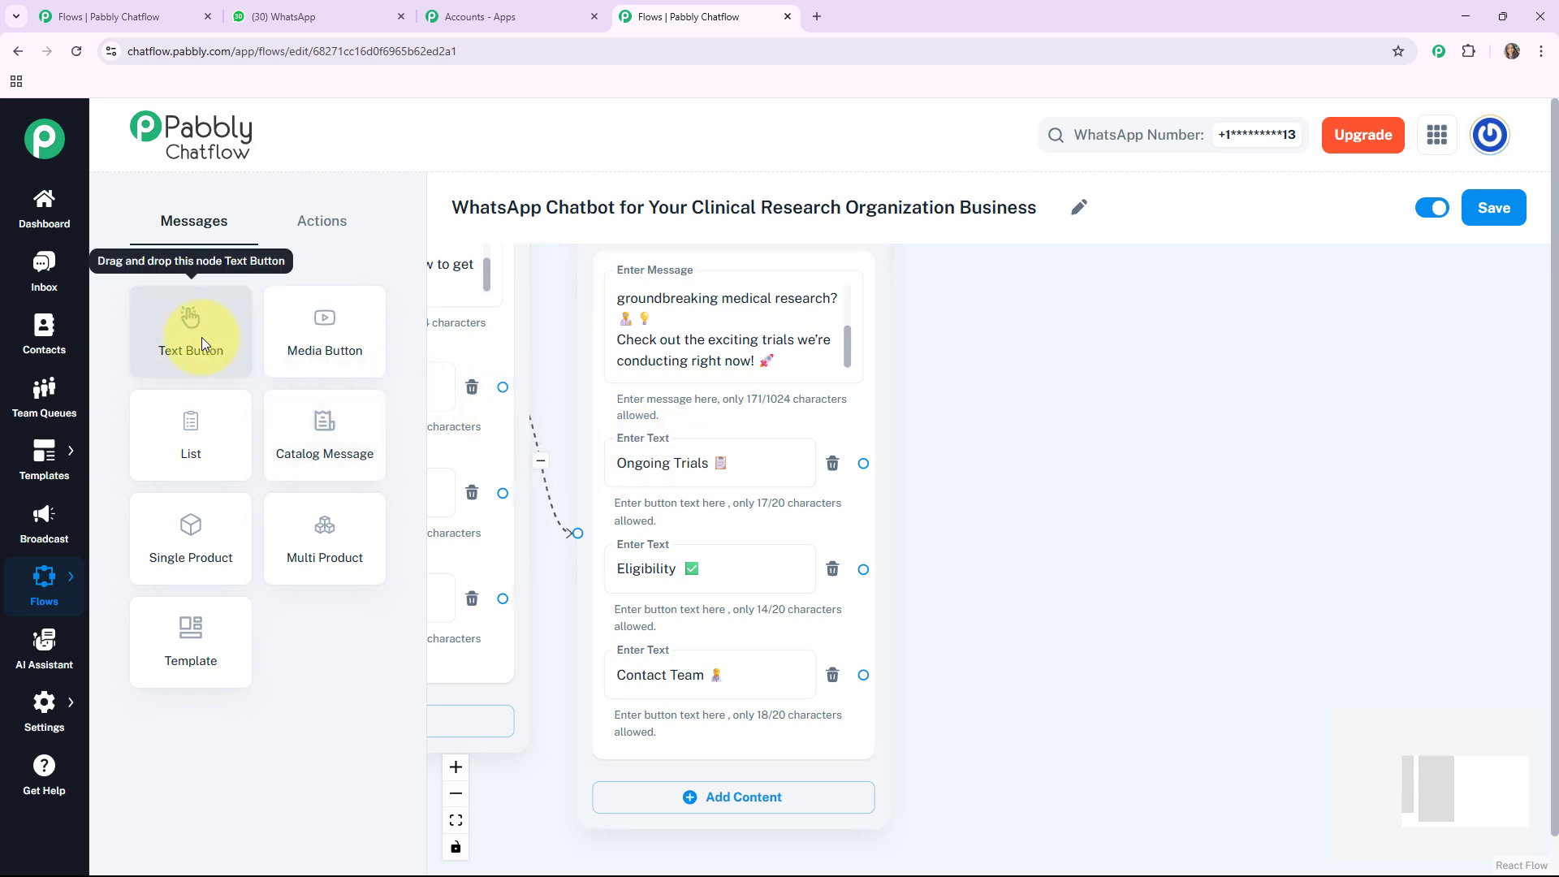
{"action": "left_click_drag", "start_coordinate": [202, 337], "coordinate": [1332, 495]}
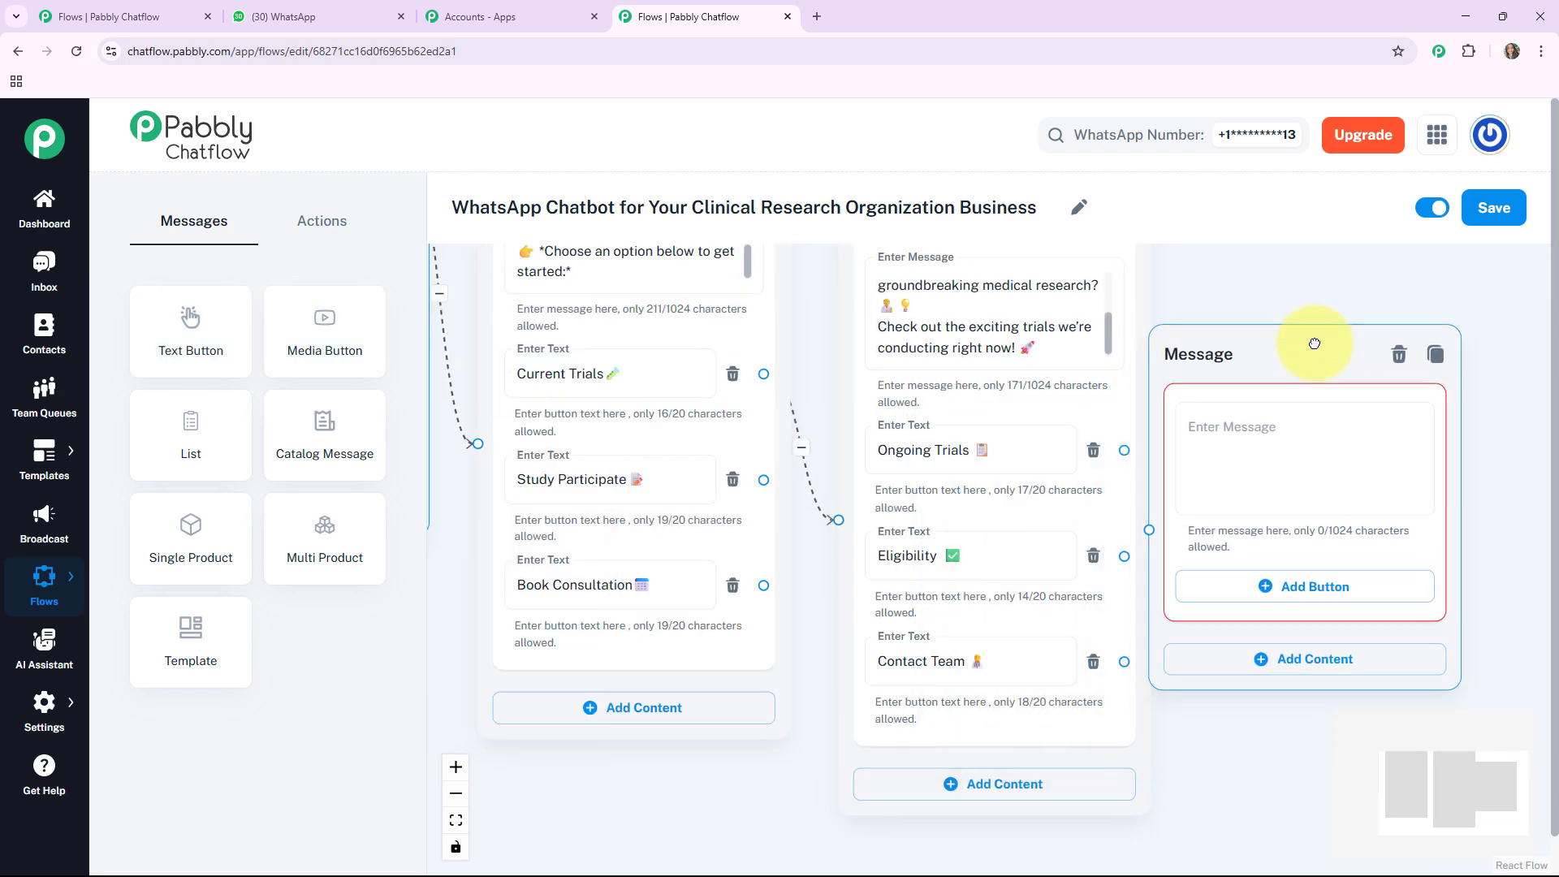
{"action": "left_click", "coordinate": [967, 406]}
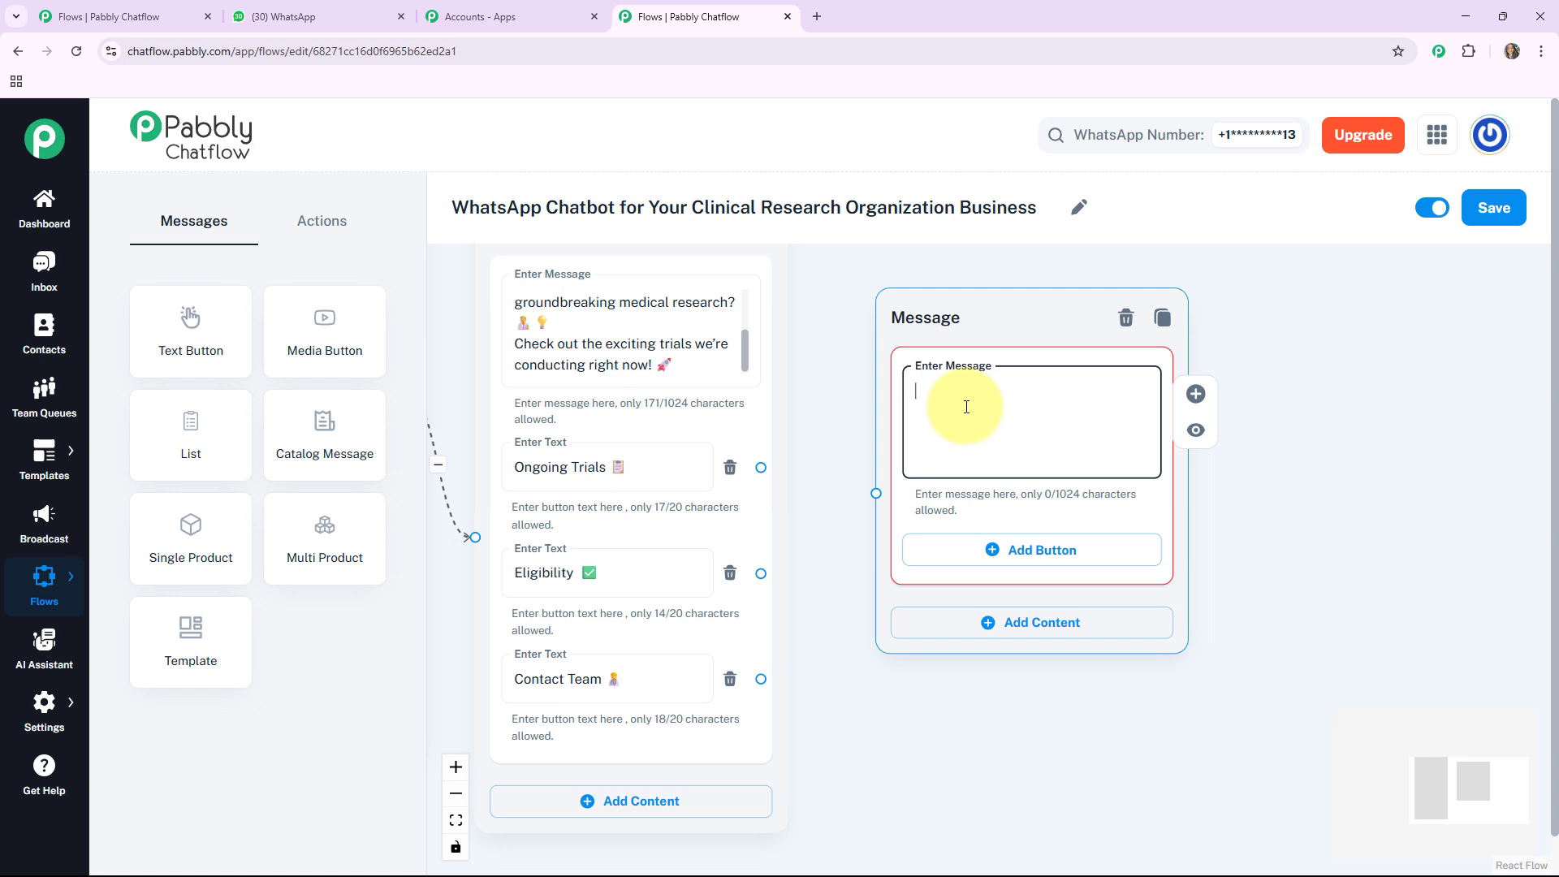
{"action": "key", "text": "ctrl+v"}
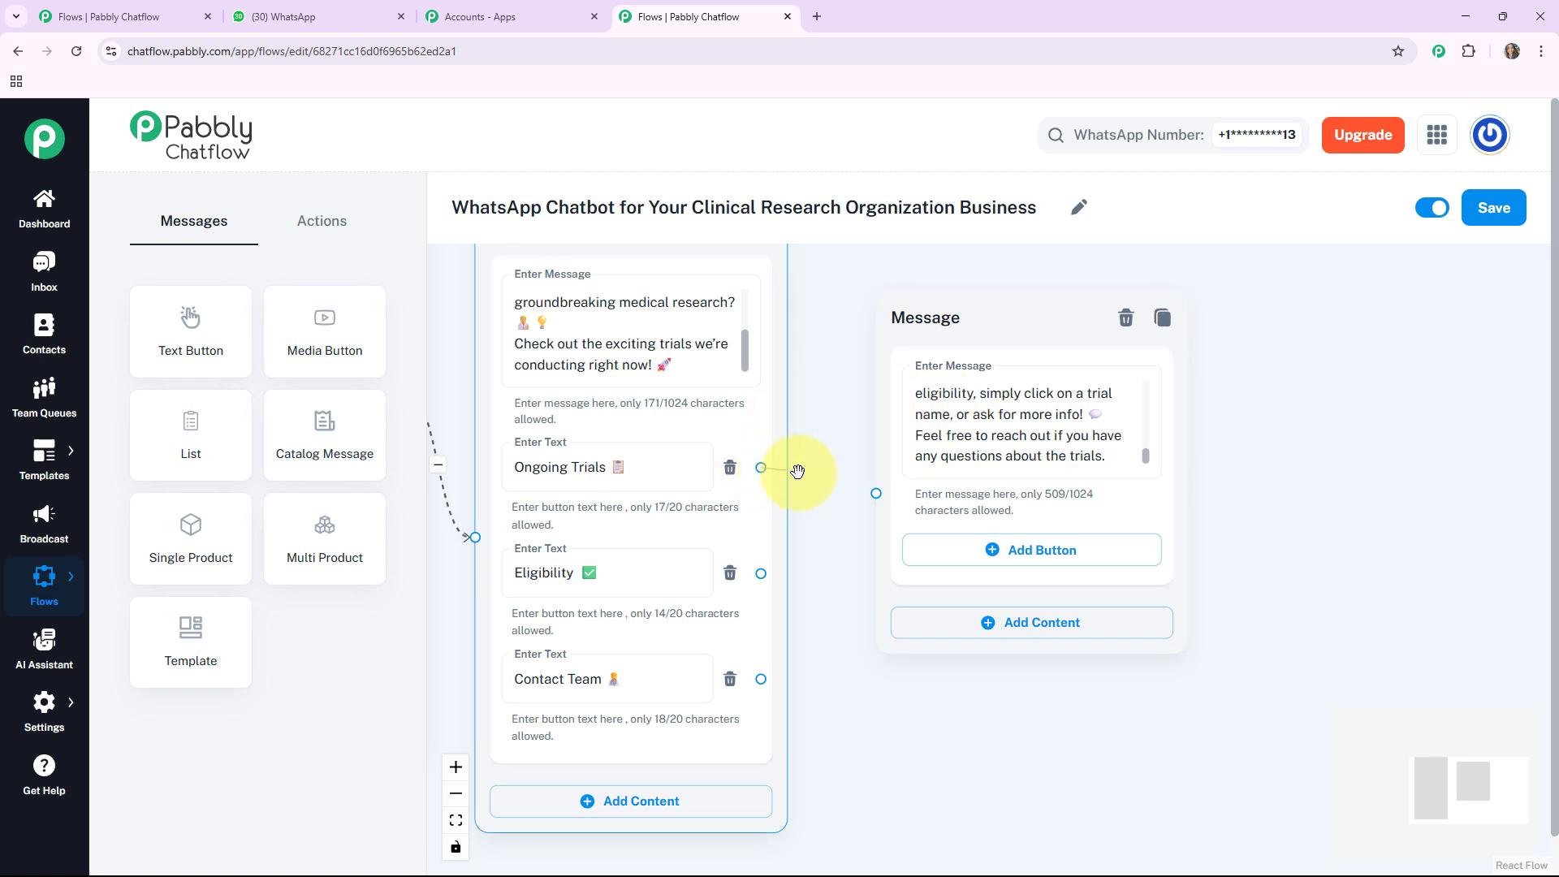
{"action": "left_click_drag", "start_coordinate": [797, 471], "coordinate": [877, 493]}
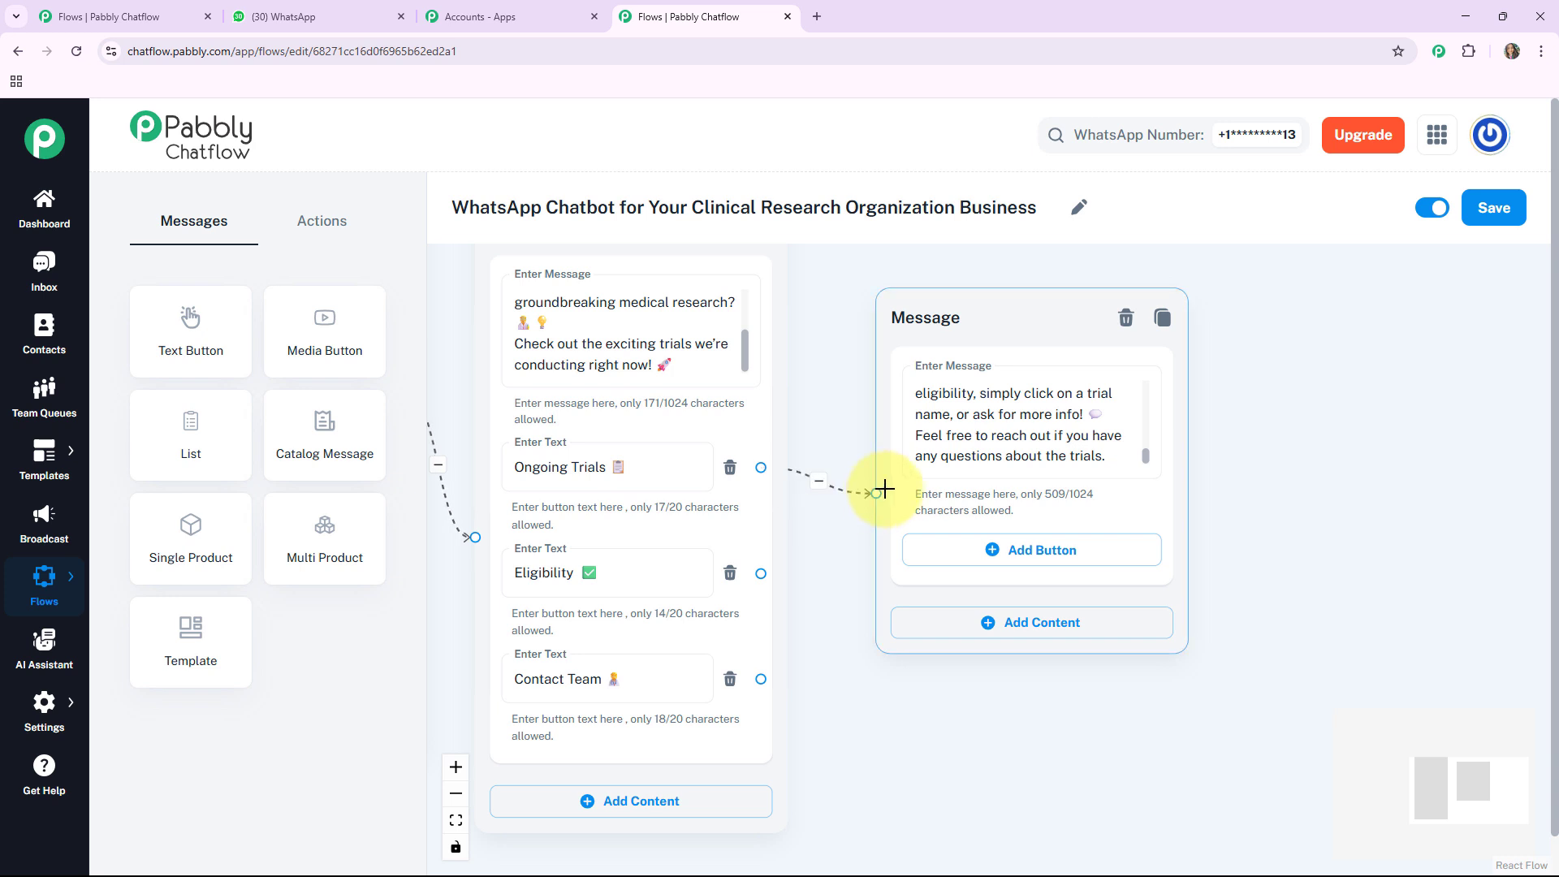
{"action": "left_click_drag", "start_coordinate": [939, 315], "coordinate": [952, 282]}
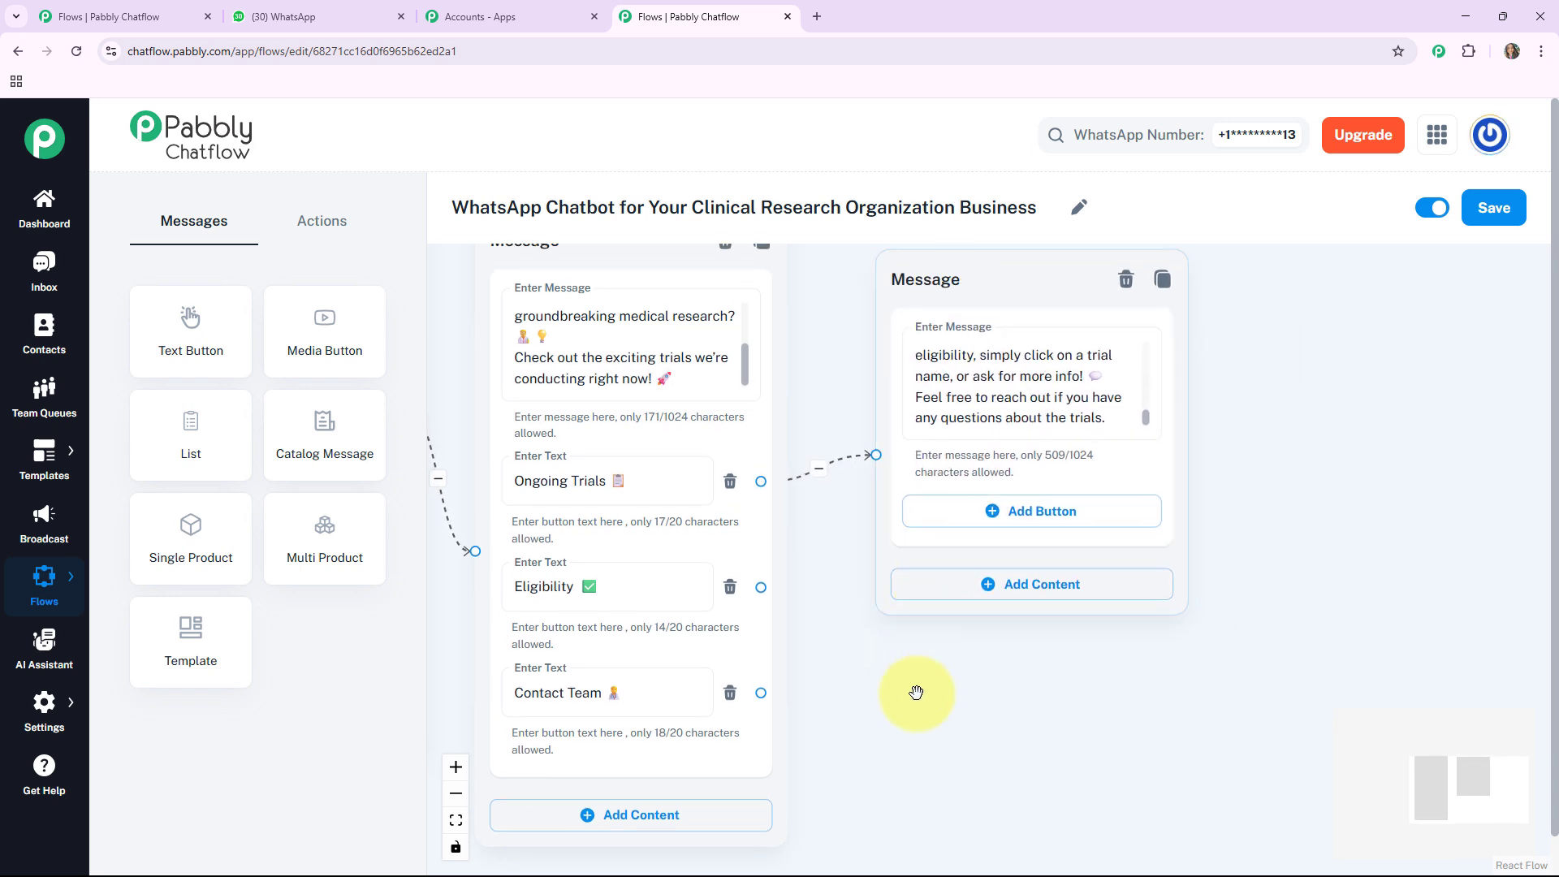
- Add a Text Button node below the trial details message and paste in the eligibility text listing the required Bachelor's or Master's fields
{"action": "left_click_drag", "start_coordinate": [591, 511], "coordinate": [690, 446]}
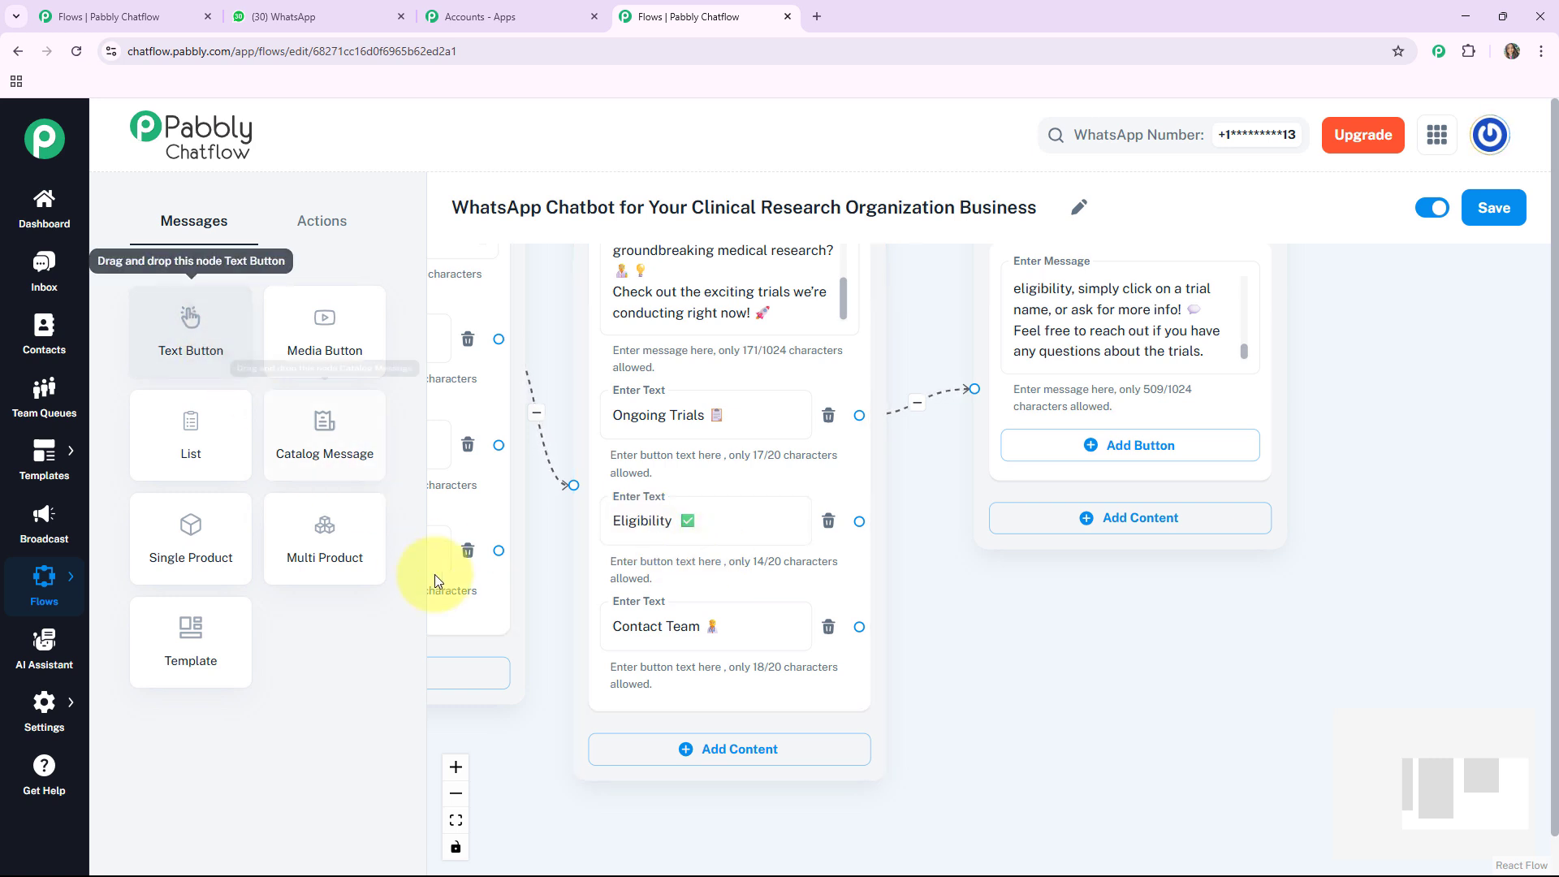
{"action": "left_click_drag", "start_coordinate": [512, 756], "coordinate": [841, 772]}
{"action": "left_click_drag", "start_coordinate": [532, 362], "coordinate": [1475, 519]}
{"action": "left_click_drag", "start_coordinate": [1268, 544], "coordinate": [1287, 487]}
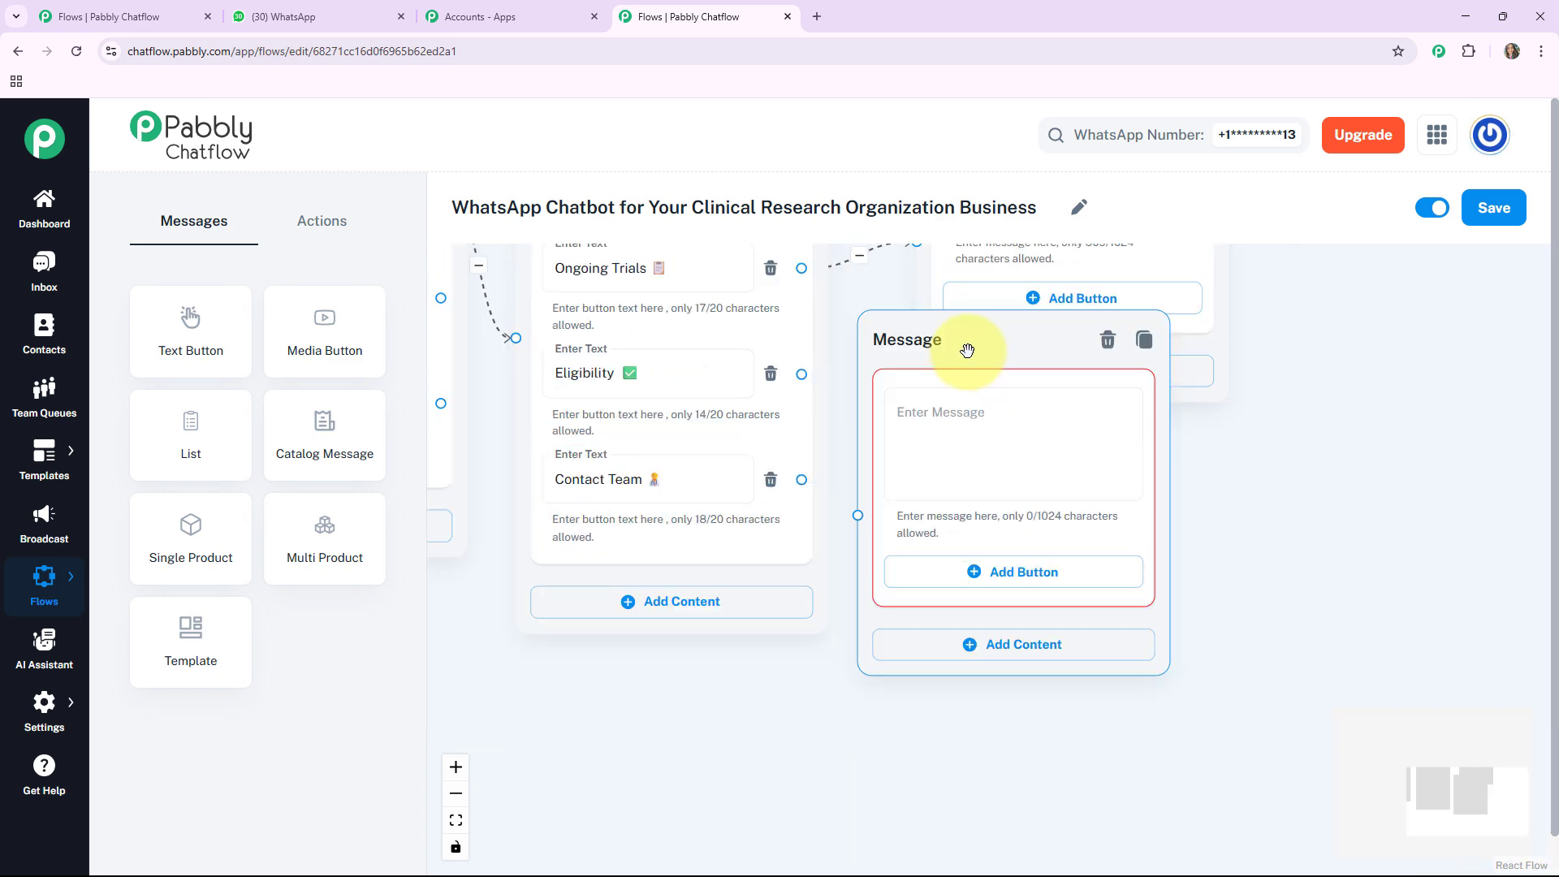
{"action": "left_click_drag", "start_coordinate": [967, 351], "coordinate": [1042, 472]}
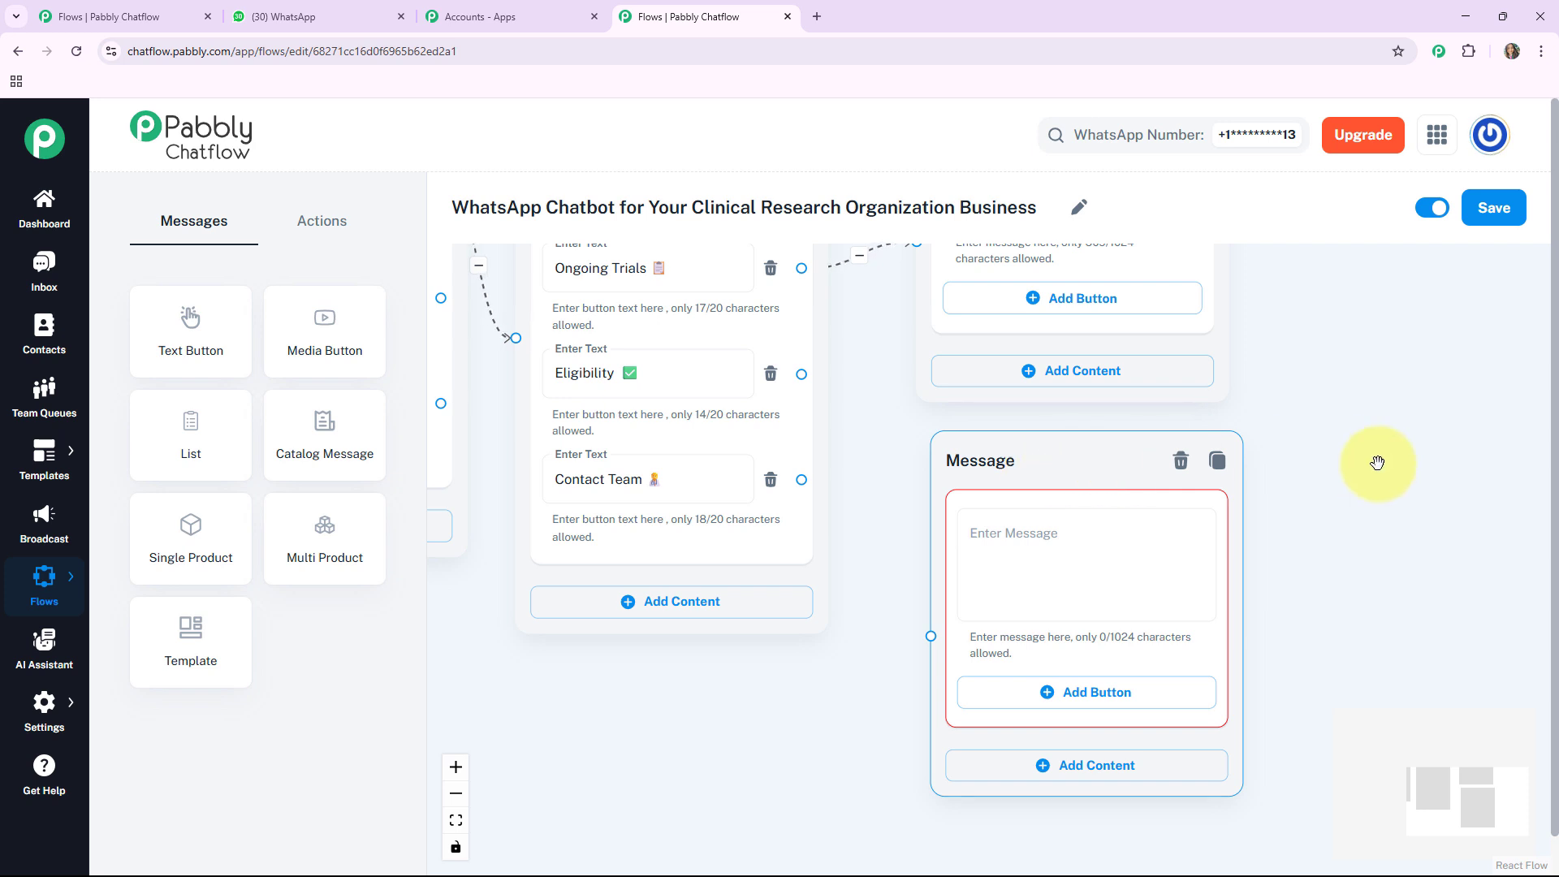
{"action": "left_click_drag", "start_coordinate": [1377, 462], "coordinate": [1258, 493]}
{"action": "left_click", "coordinate": [891, 563]}
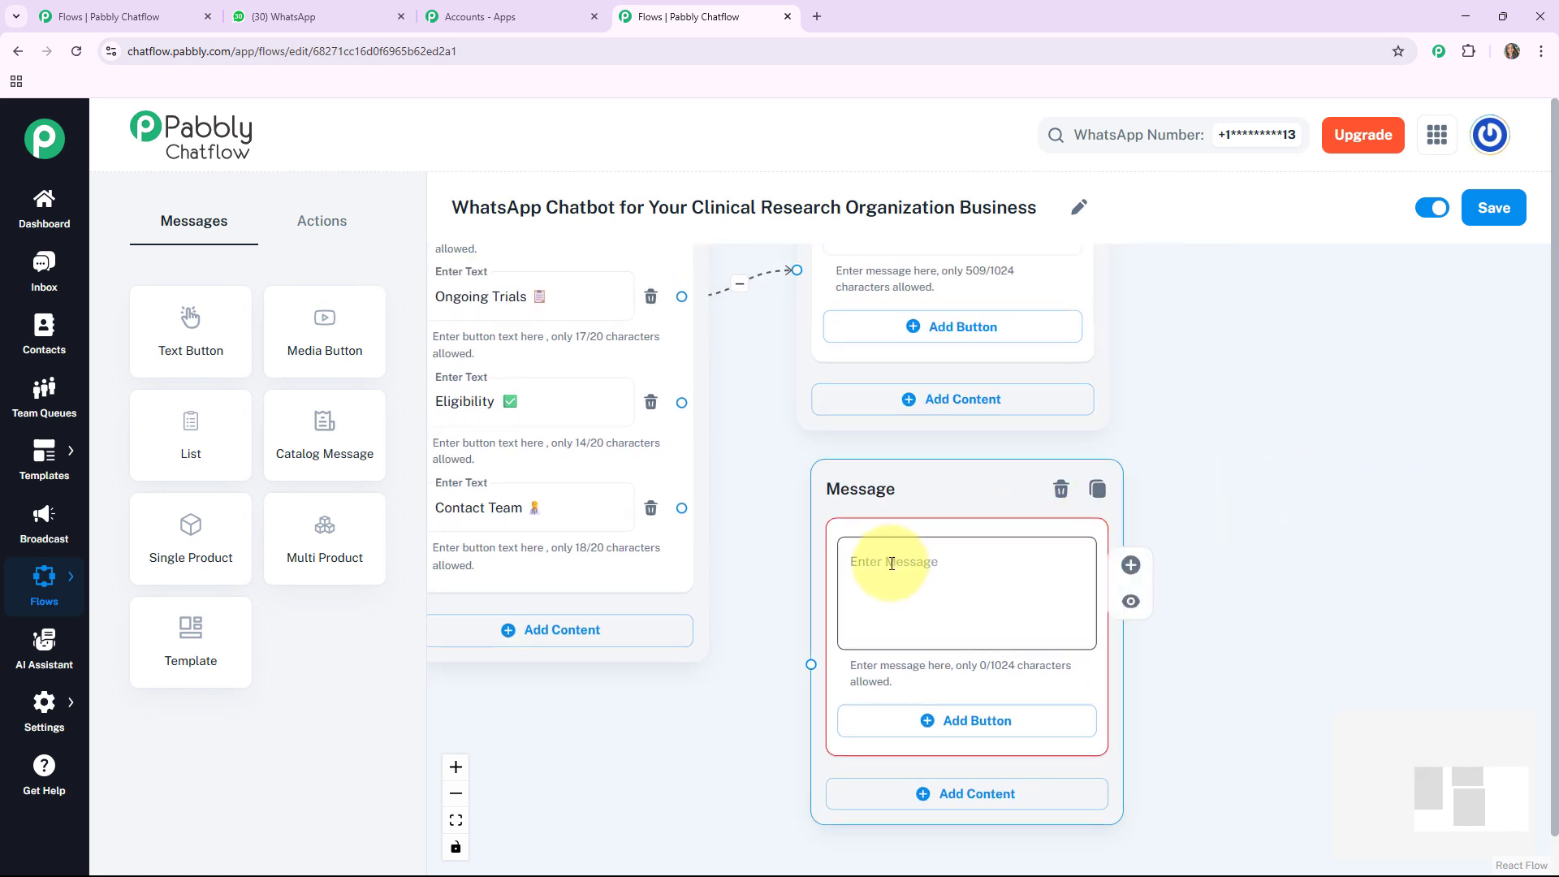
{"action": "key", "text": "ctrl+v"}
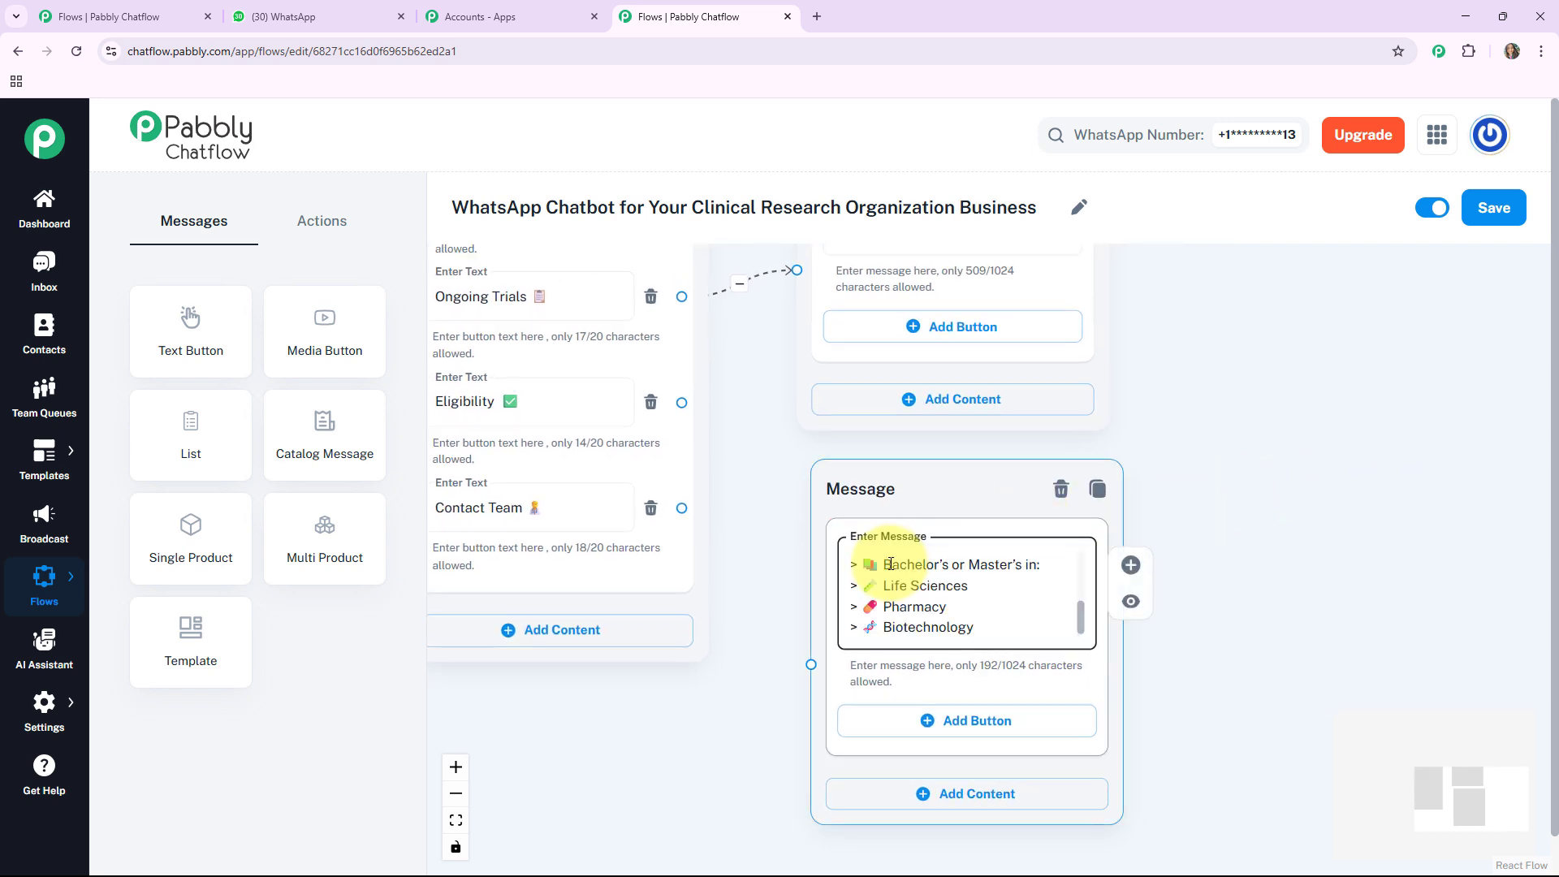
- Connect the "Eligibility ✅" button to the eligibility message and place that node beyond the trial details message
{"action": "left_click", "coordinate": [687, 402]}
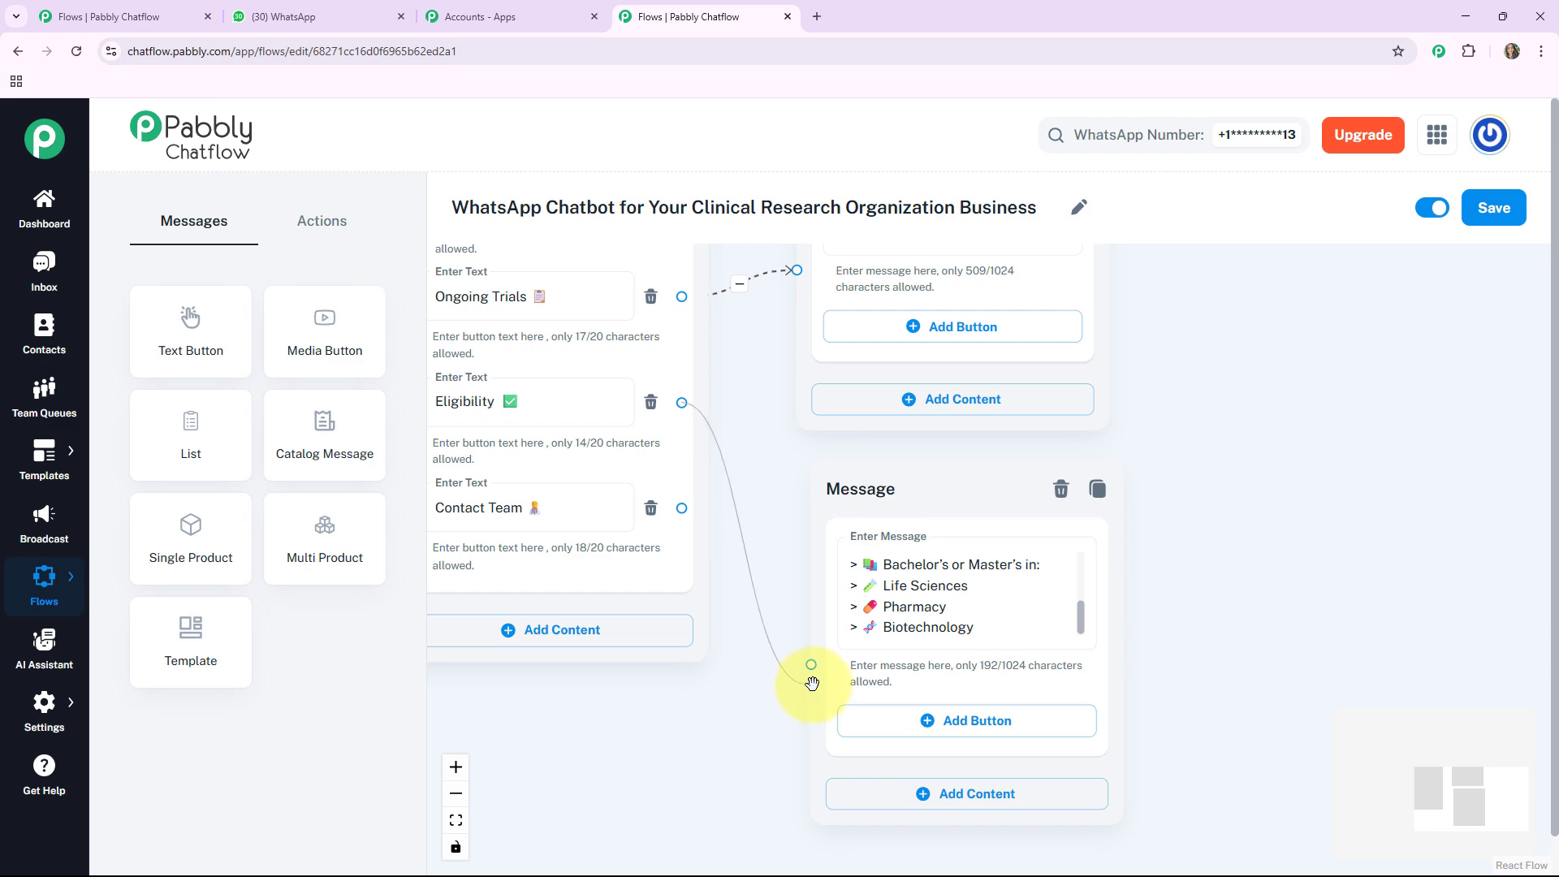
{"action": "left_click_drag", "start_coordinate": [811, 682], "coordinate": [811, 664]}
{"action": "left_click_drag", "start_coordinate": [912, 490], "coordinate": [1300, 295]}
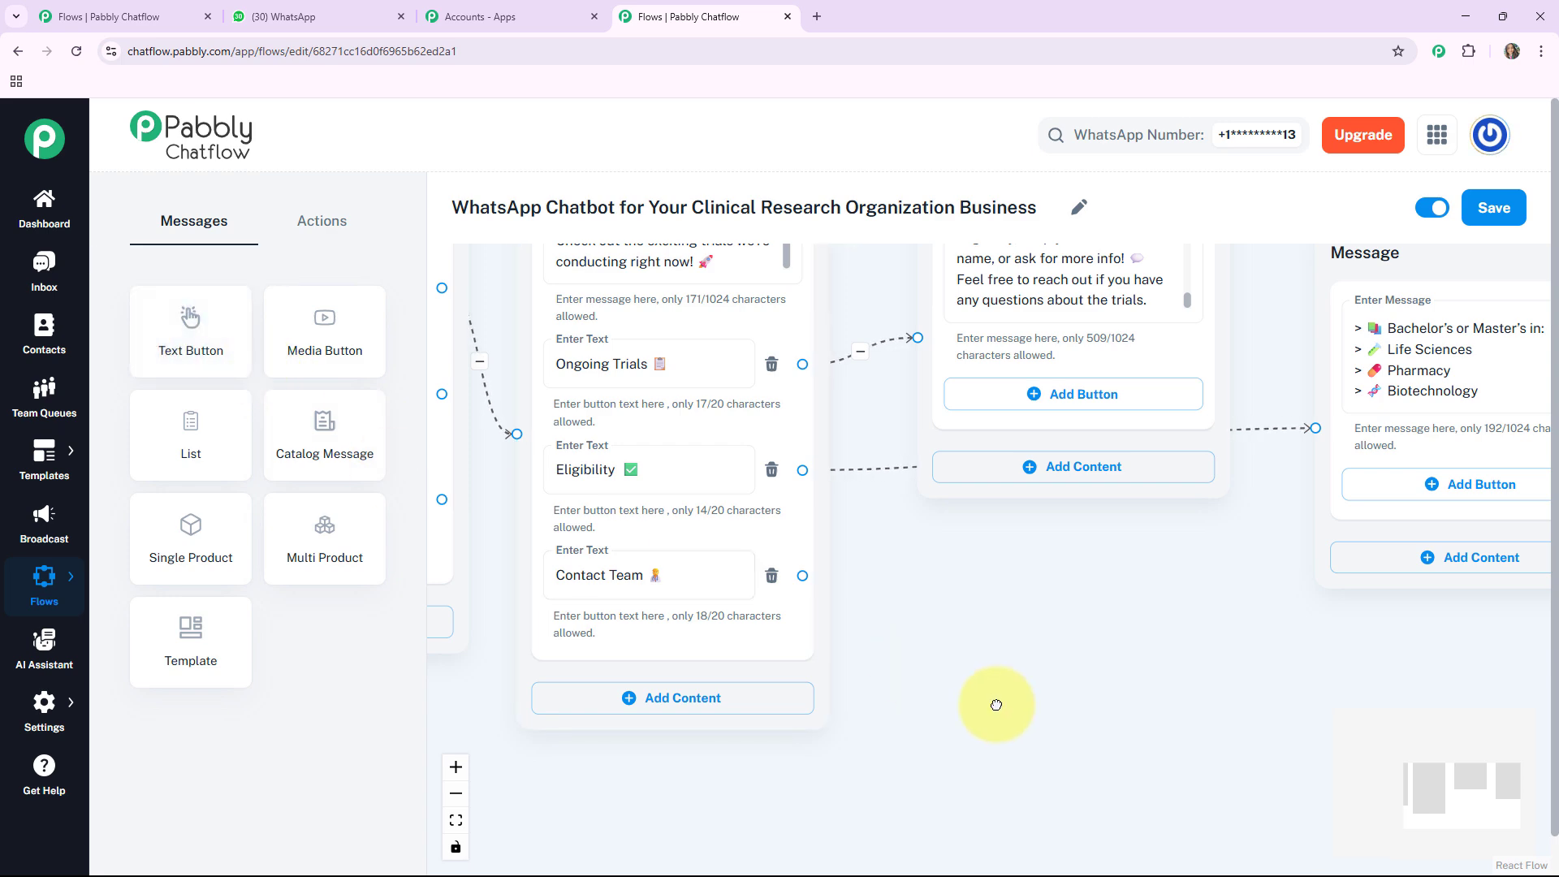
- Add a Text Button node with the contact text and business hours, and connect the "Contact Team" button to it
{"action": "left_click_drag", "start_coordinate": [996, 704], "coordinate": [1218, 682]}
{"action": "left_click_drag", "start_coordinate": [463, 294], "coordinate": [1312, 546]}
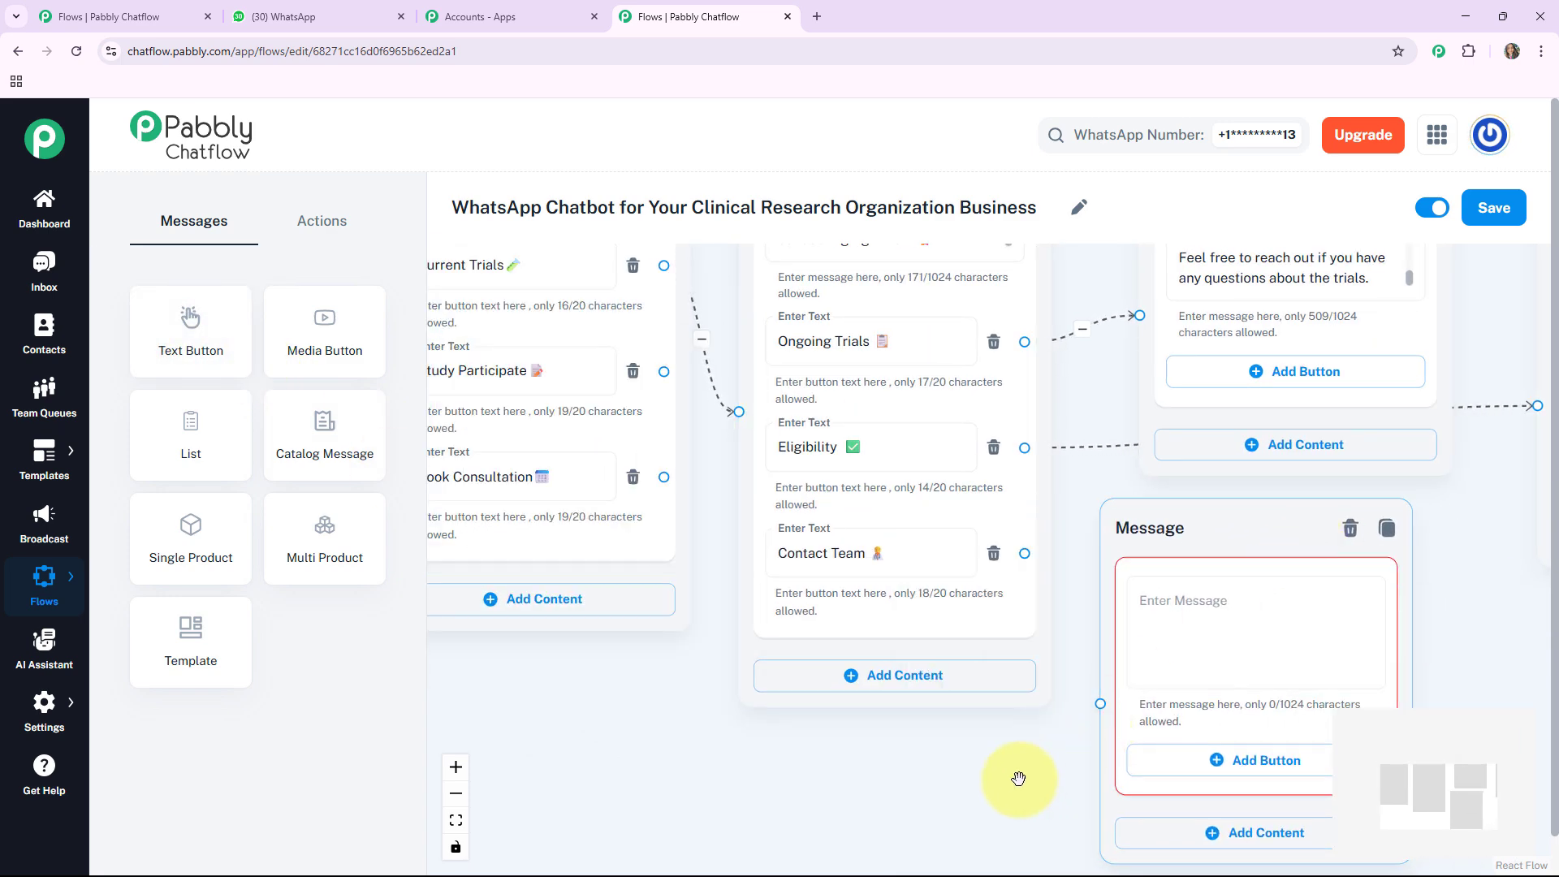
{"action": "left_click_drag", "start_coordinate": [1018, 778], "coordinate": [727, 678]}
{"action": "left_click", "coordinate": [876, 514]}
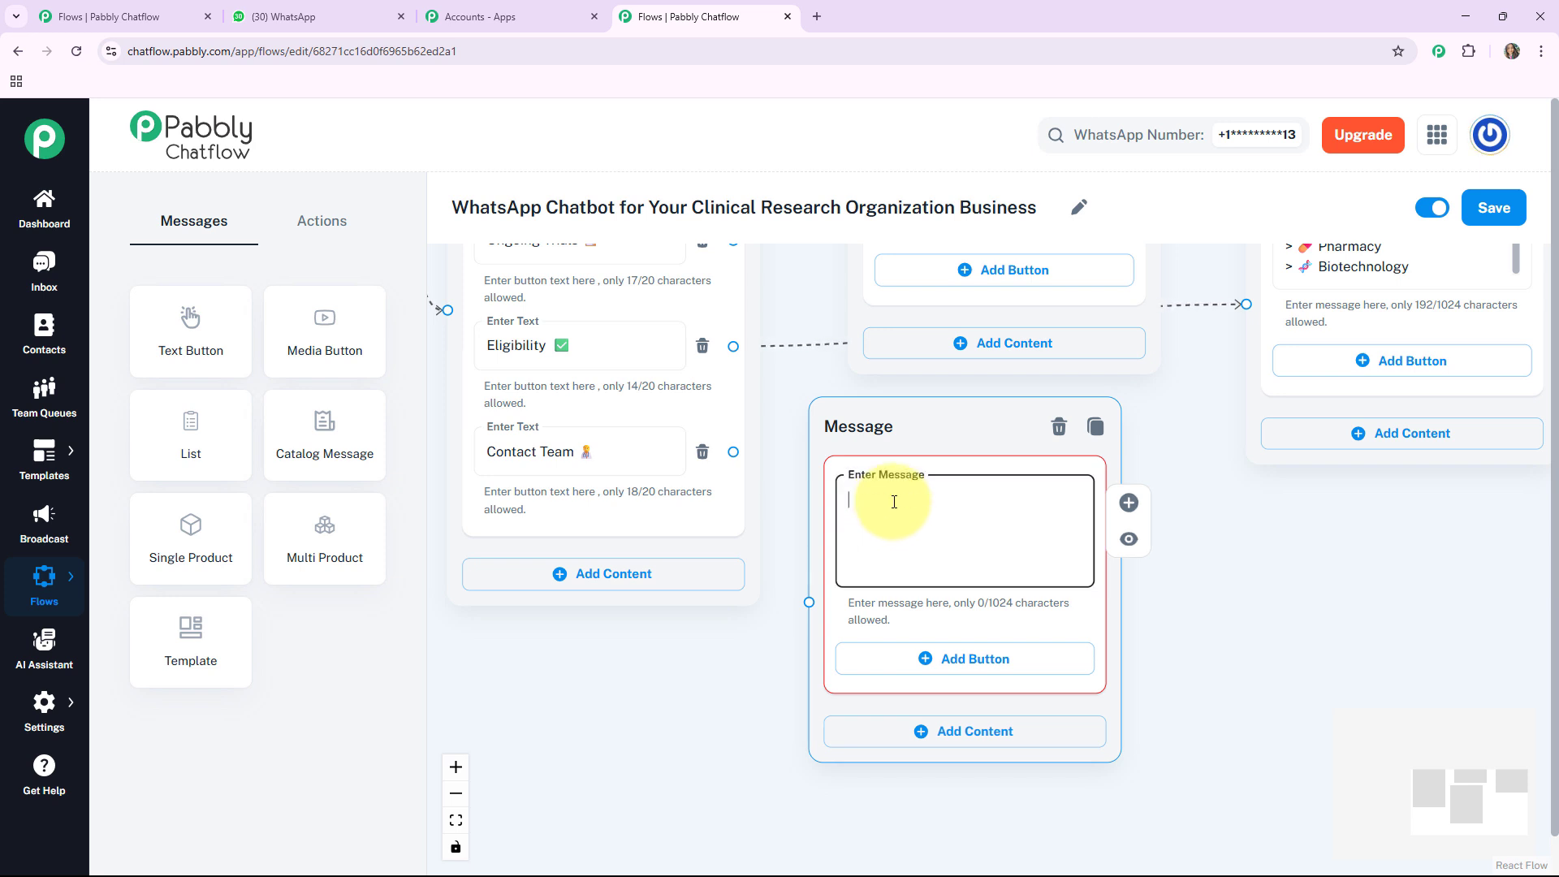
{"action": "key", "text": "ctrl+v"}
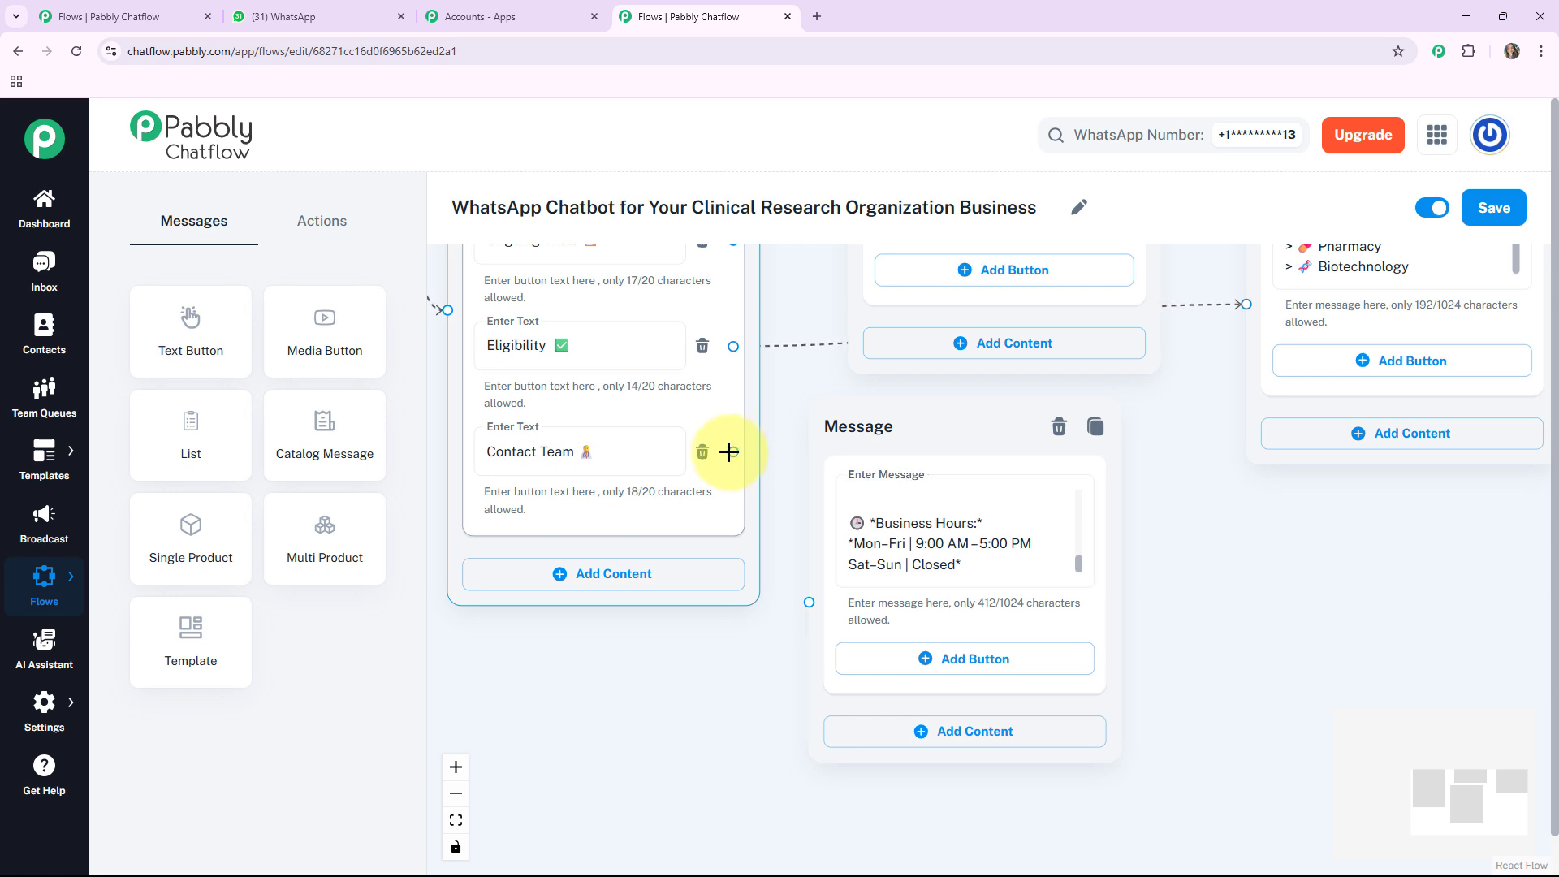
{"action": "left_click_drag", "start_coordinate": [731, 452], "coordinate": [810, 600]}
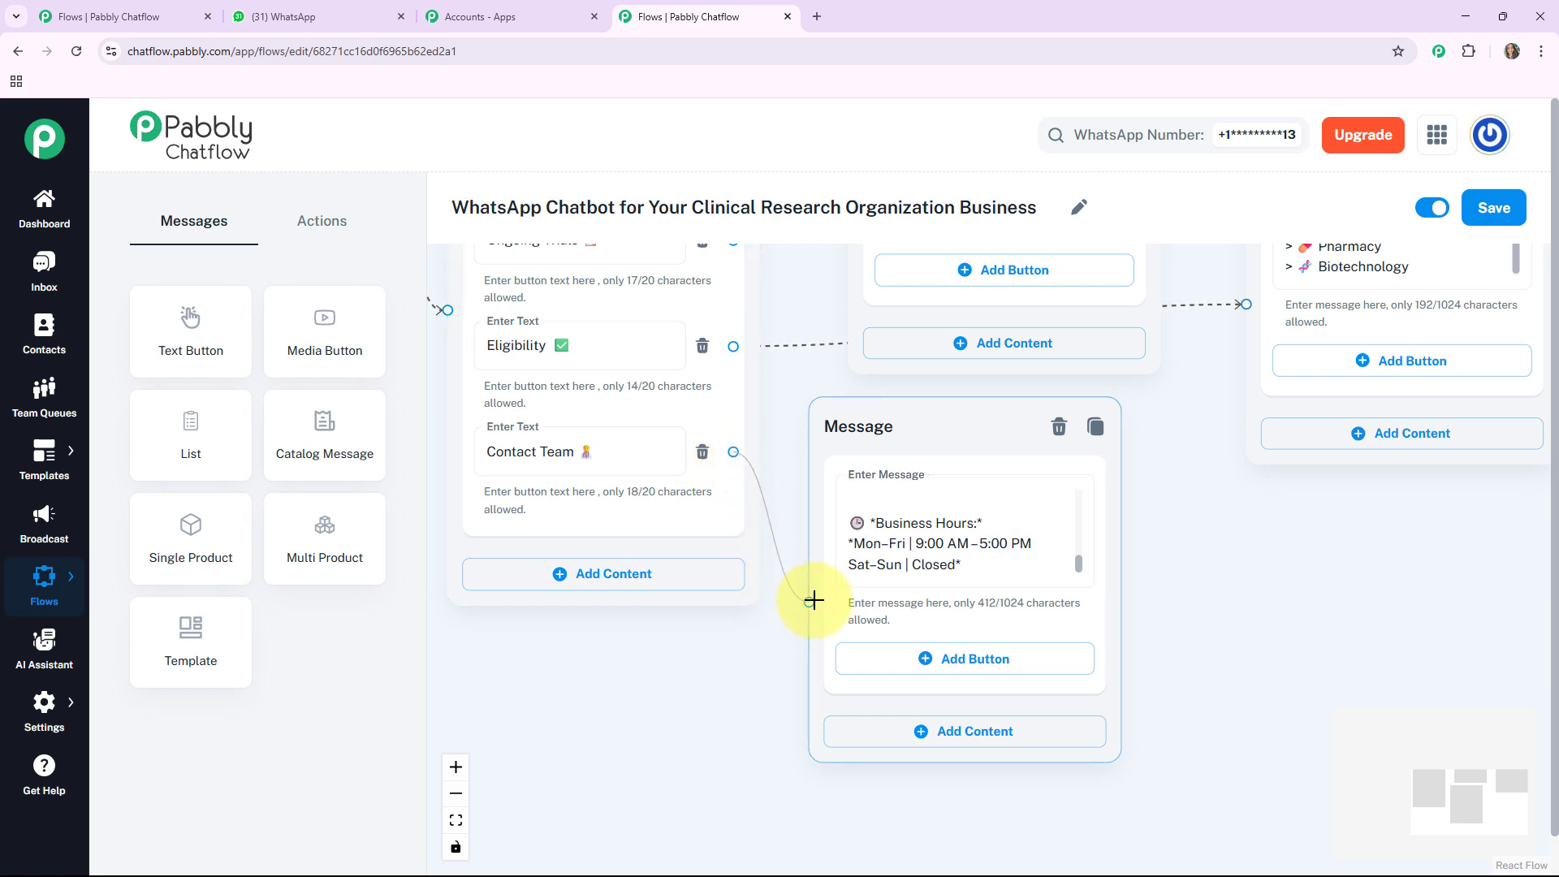
{"action": "left_click_drag", "start_coordinate": [888, 430], "coordinate": [975, 435]}
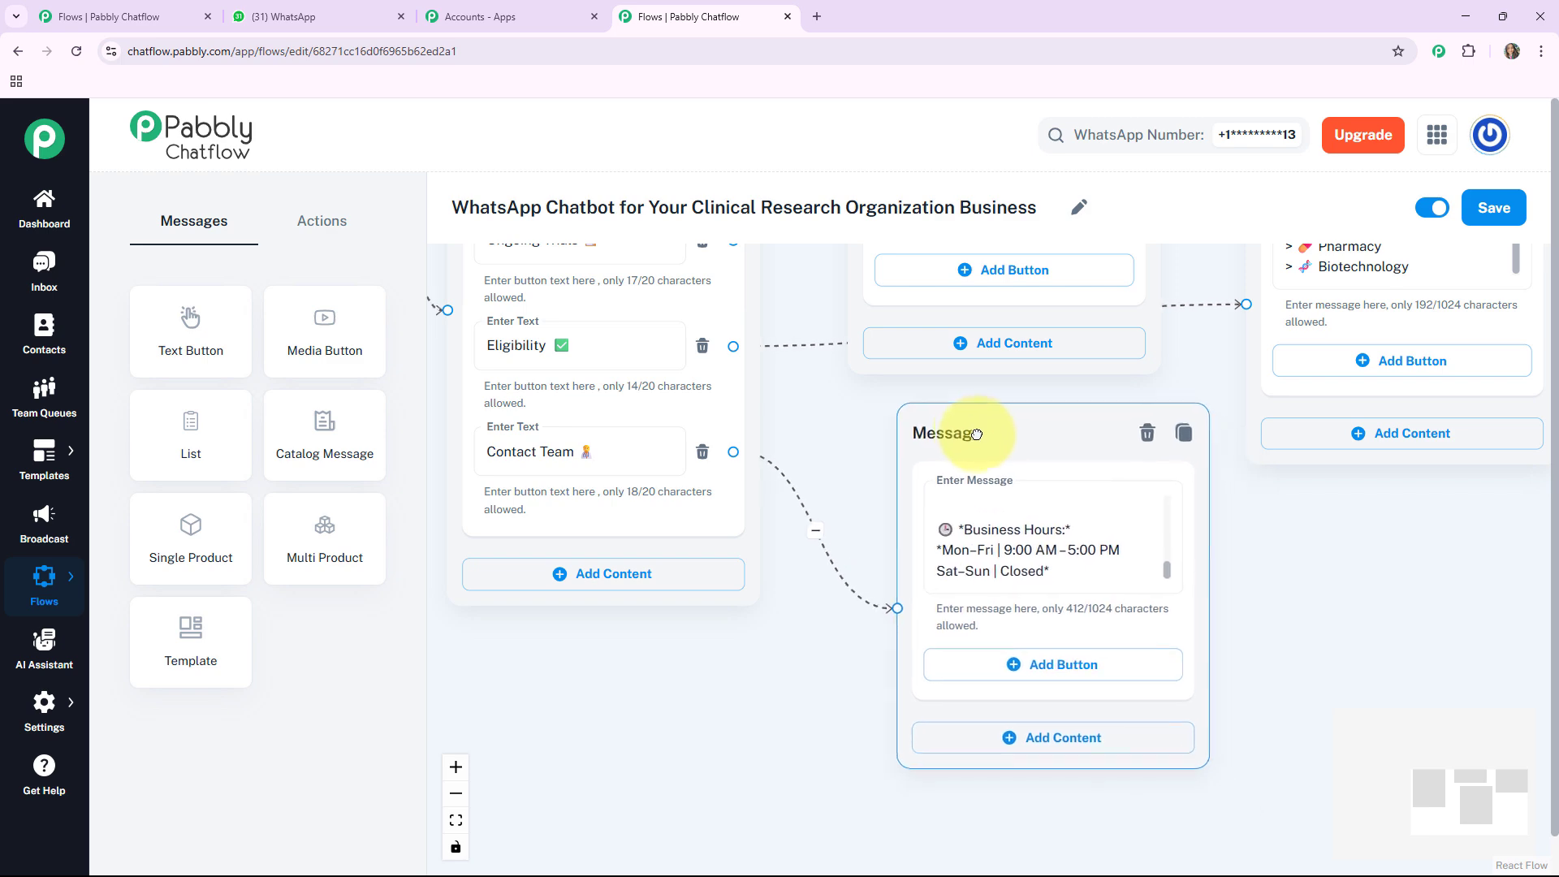
- Add a Text Button node below the welcome message and paste in the study participation text
{"action": "scroll", "coordinate": [807, 599], "scroll_direction": "down", "scroll_amount": 2}
{"action": "left_click_drag", "start_coordinate": [807, 599], "coordinate": [1213, 771]}
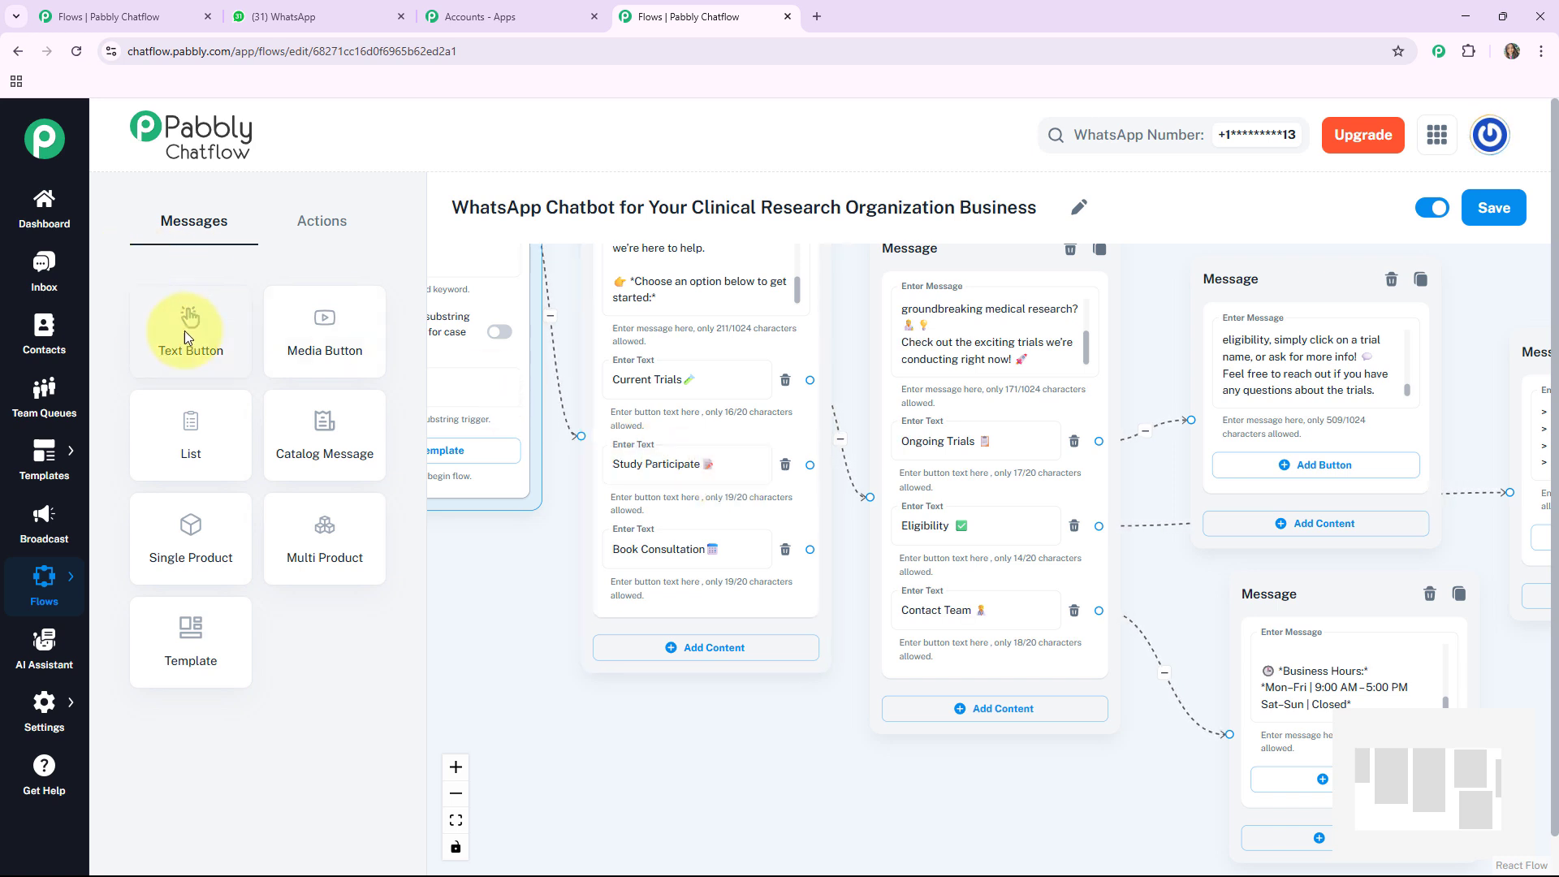
{"action": "left_click_drag", "start_coordinate": [187, 333], "coordinate": [478, 430]}
{"action": "left_click_drag", "start_coordinate": [540, 385], "coordinate": [663, 713]}
{"action": "left_click_drag", "start_coordinate": [990, 809], "coordinate": [893, 554]}
{"action": "left_click", "coordinate": [581, 531]}
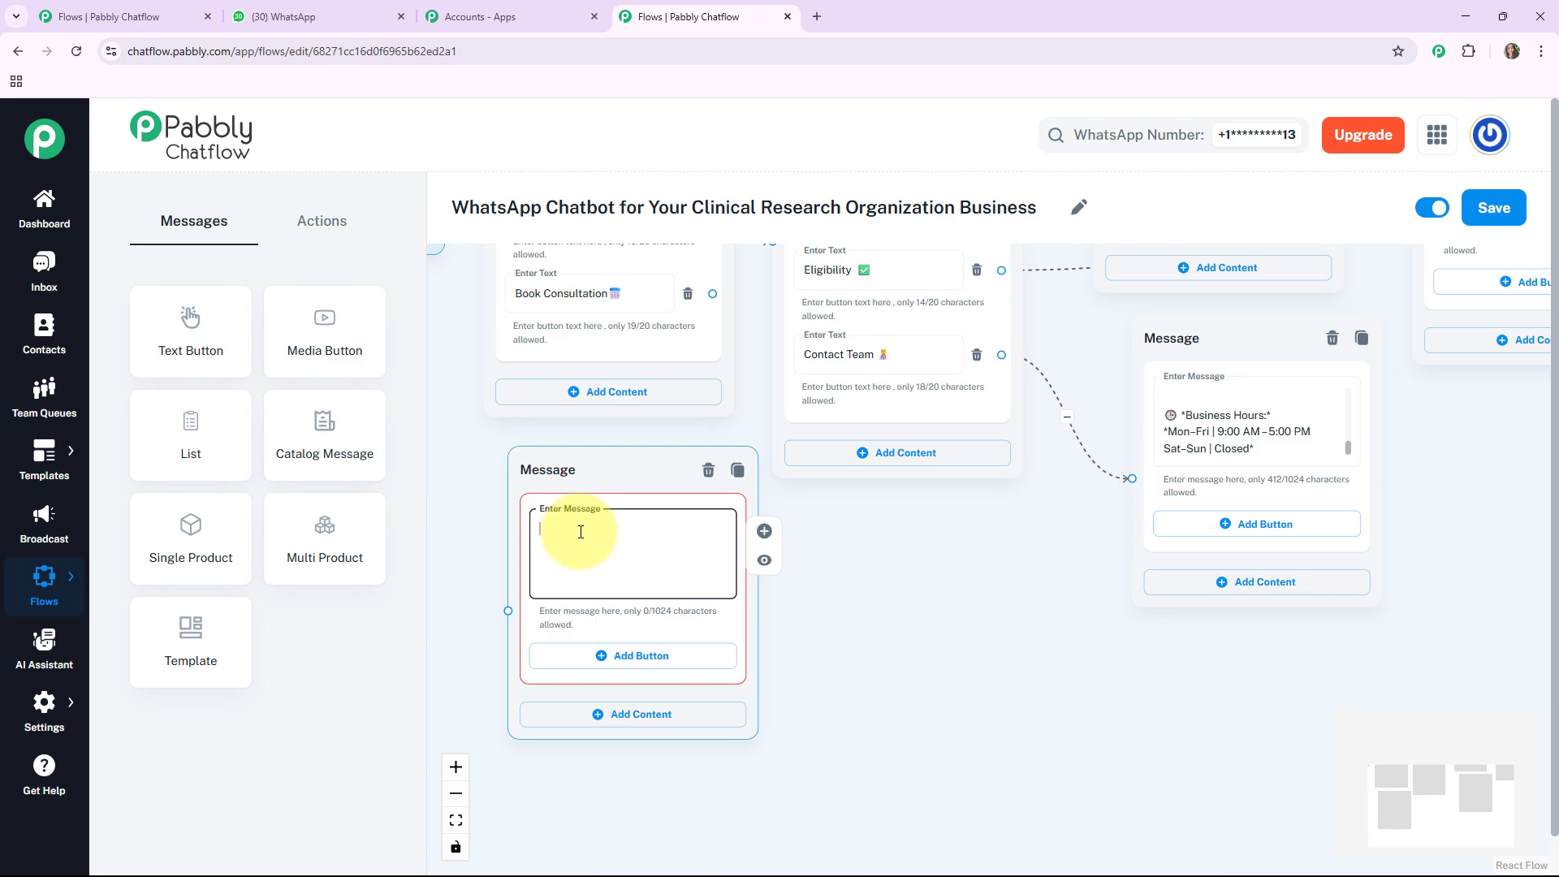
{"action": "key", "text": "ctrl+v"}
- Connect the "Study Participate 📝" button to the participation message and move that node below the trials message
{"action": "left_click_drag", "start_coordinate": [794, 568], "coordinate": [957, 620]}
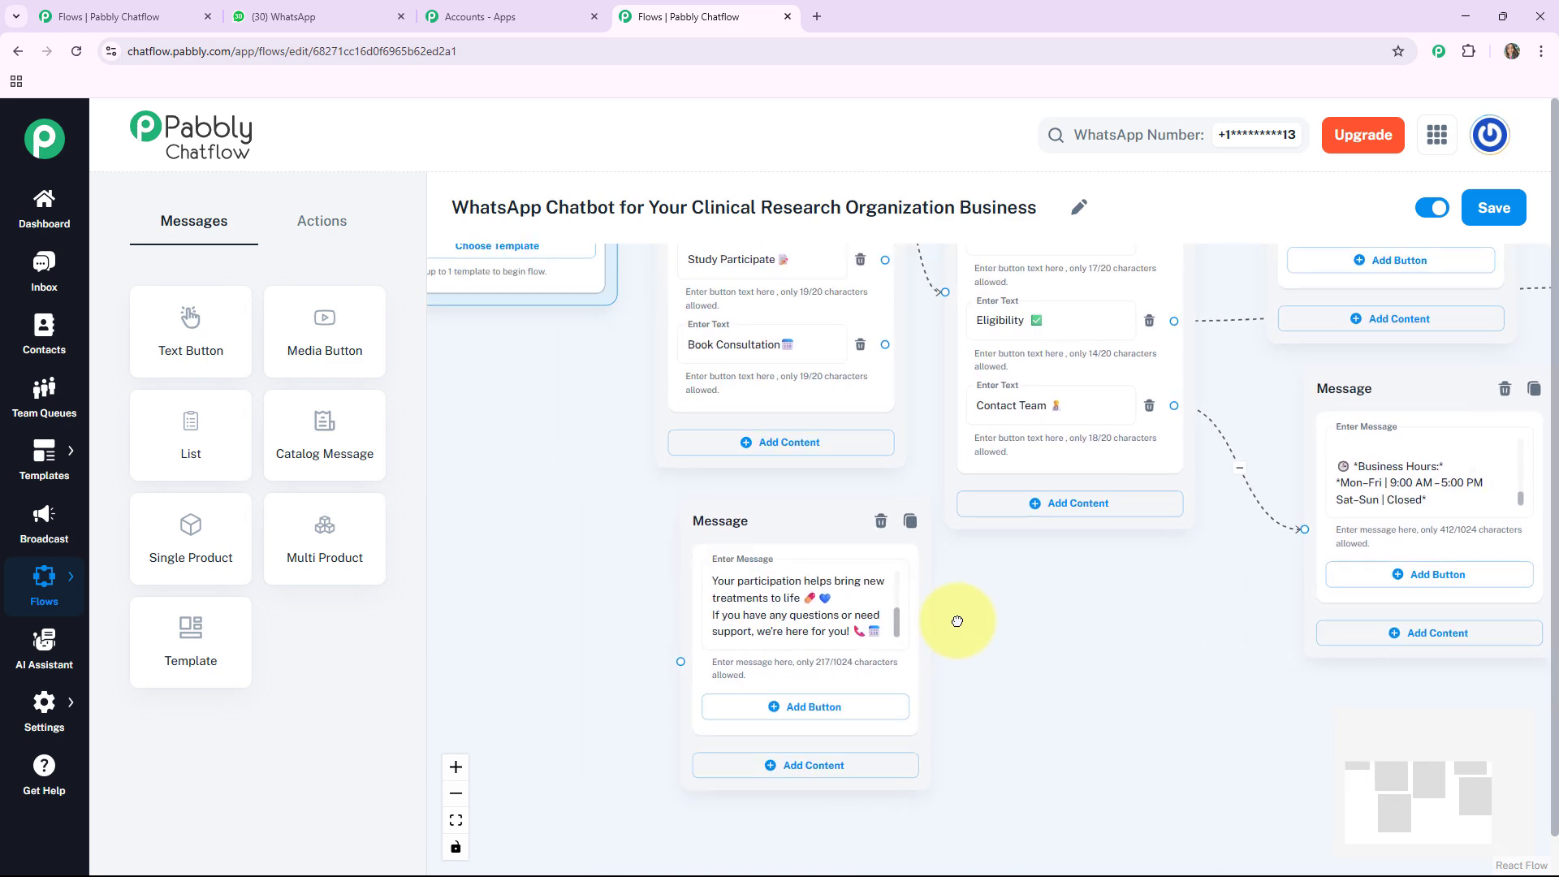
{"action": "scroll", "coordinate": [526, 464], "scroll_direction": "up", "scroll_amount": 1}
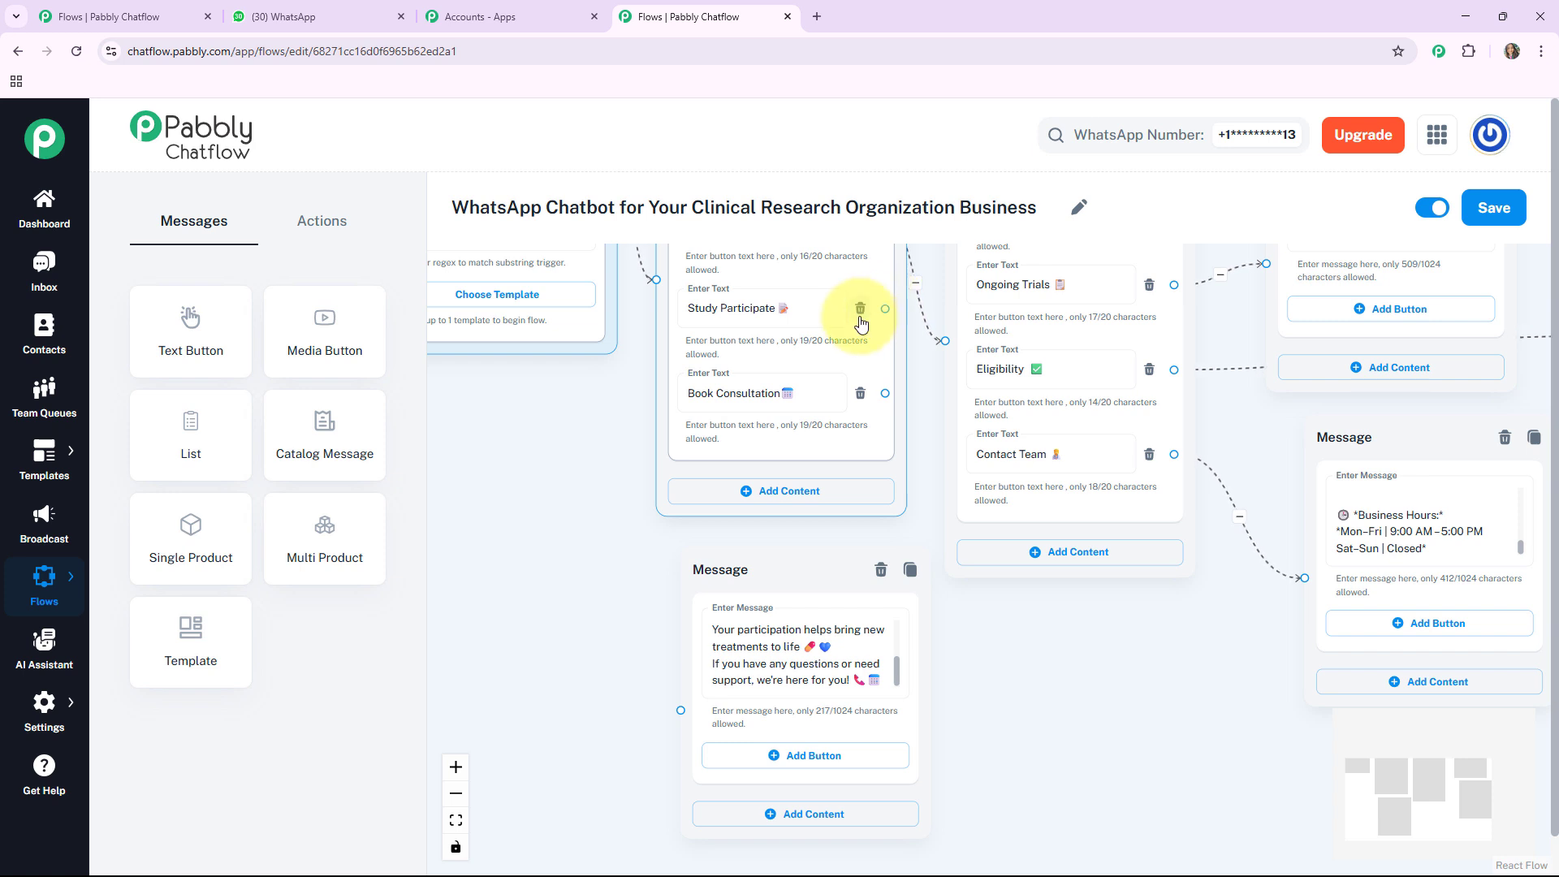
{"action": "left_click_drag", "start_coordinate": [886, 306], "coordinate": [679, 708]}
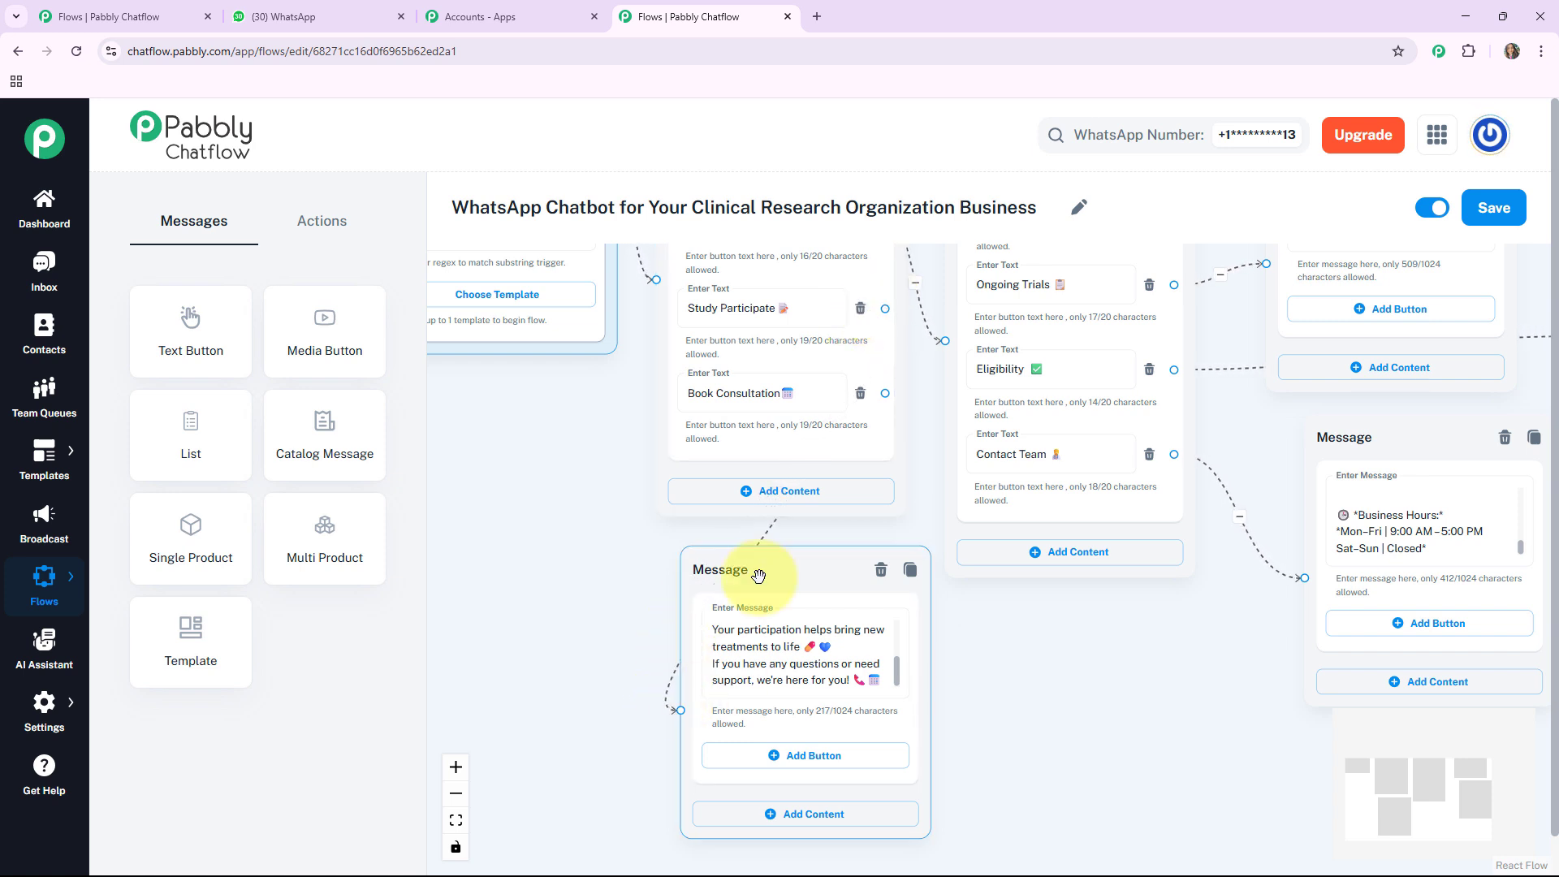
{"action": "left_click_drag", "start_coordinate": [772, 577], "coordinate": [1109, 615]}
- Add a Text Button node below the welcome message and paste in the consultation text with the "Schedule now" link
{"action": "left_click_drag", "start_coordinate": [751, 682], "coordinate": [624, 775]}
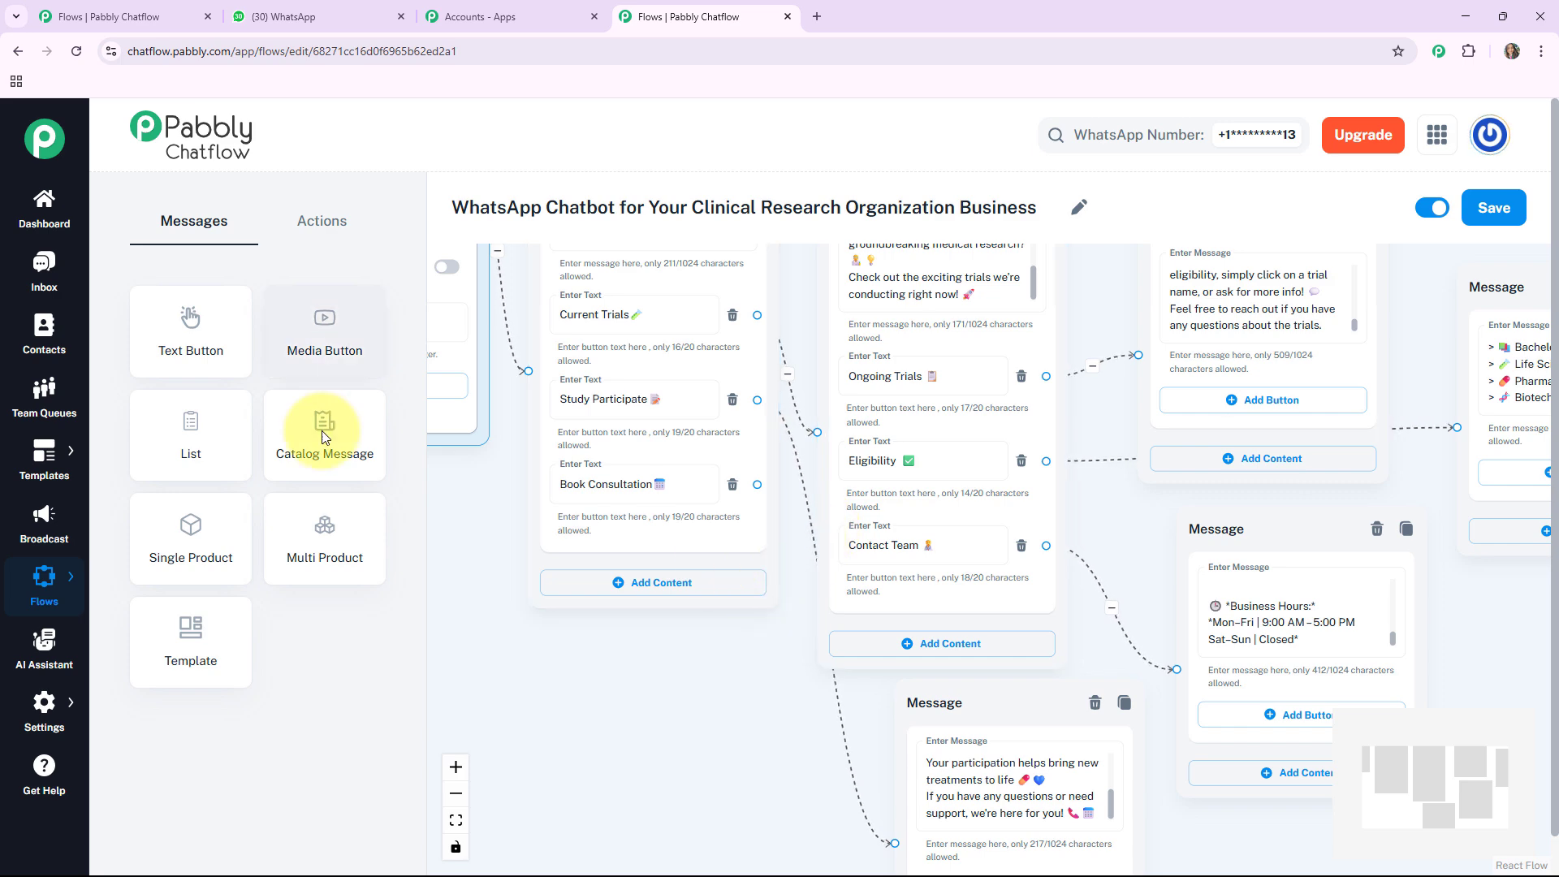
{"action": "left_click", "coordinate": [172, 339]}
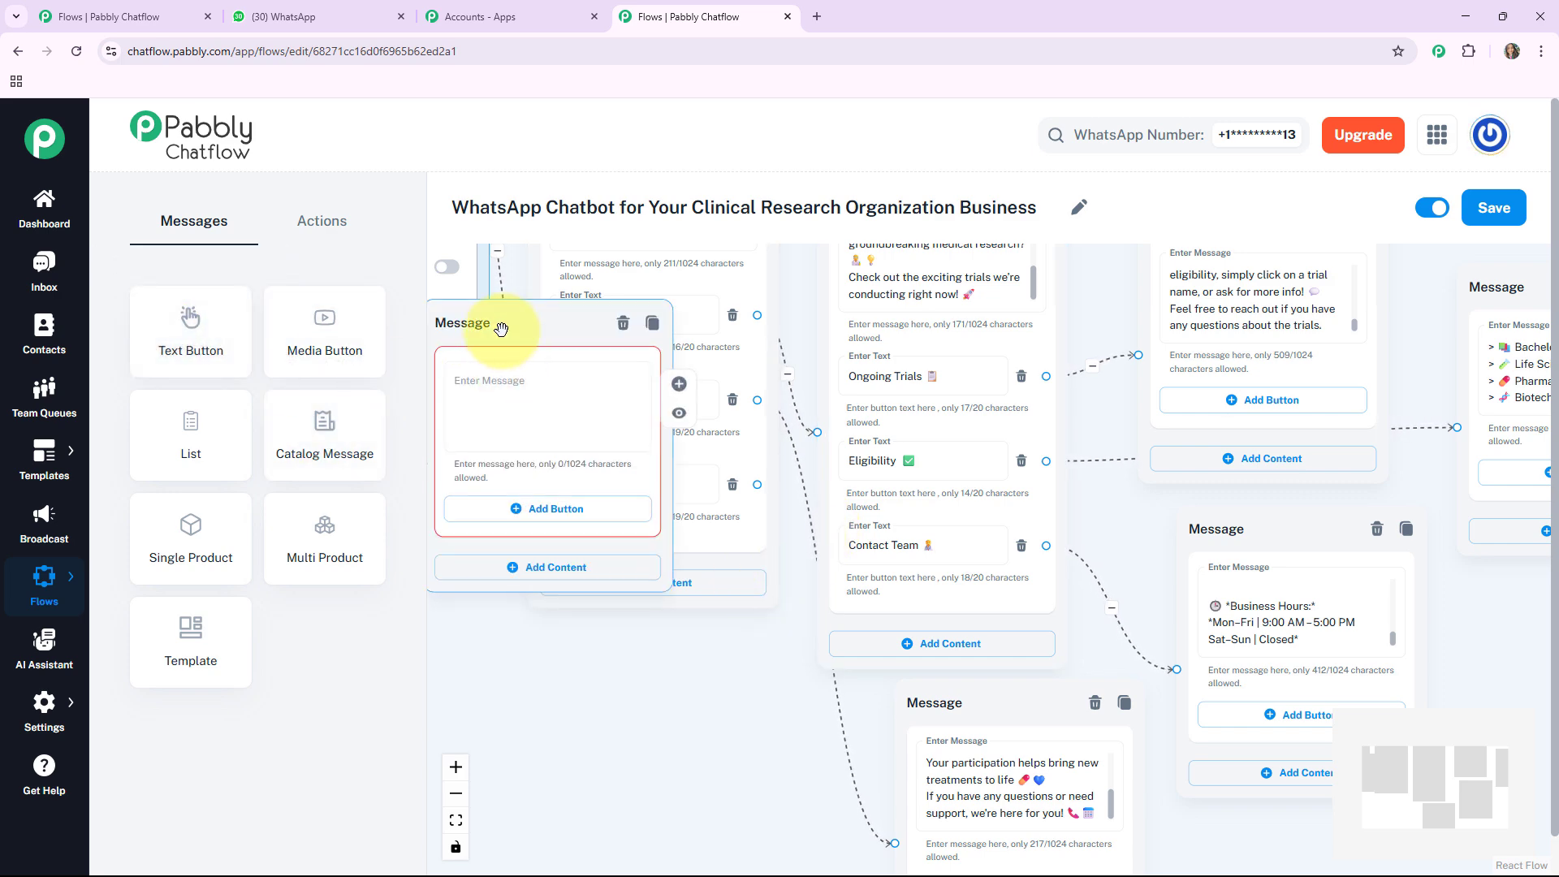
{"action": "left_click_drag", "start_coordinate": [501, 327], "coordinate": [648, 680]}
{"action": "left_click_drag", "start_coordinate": [538, 688], "coordinate": [455, 567]}
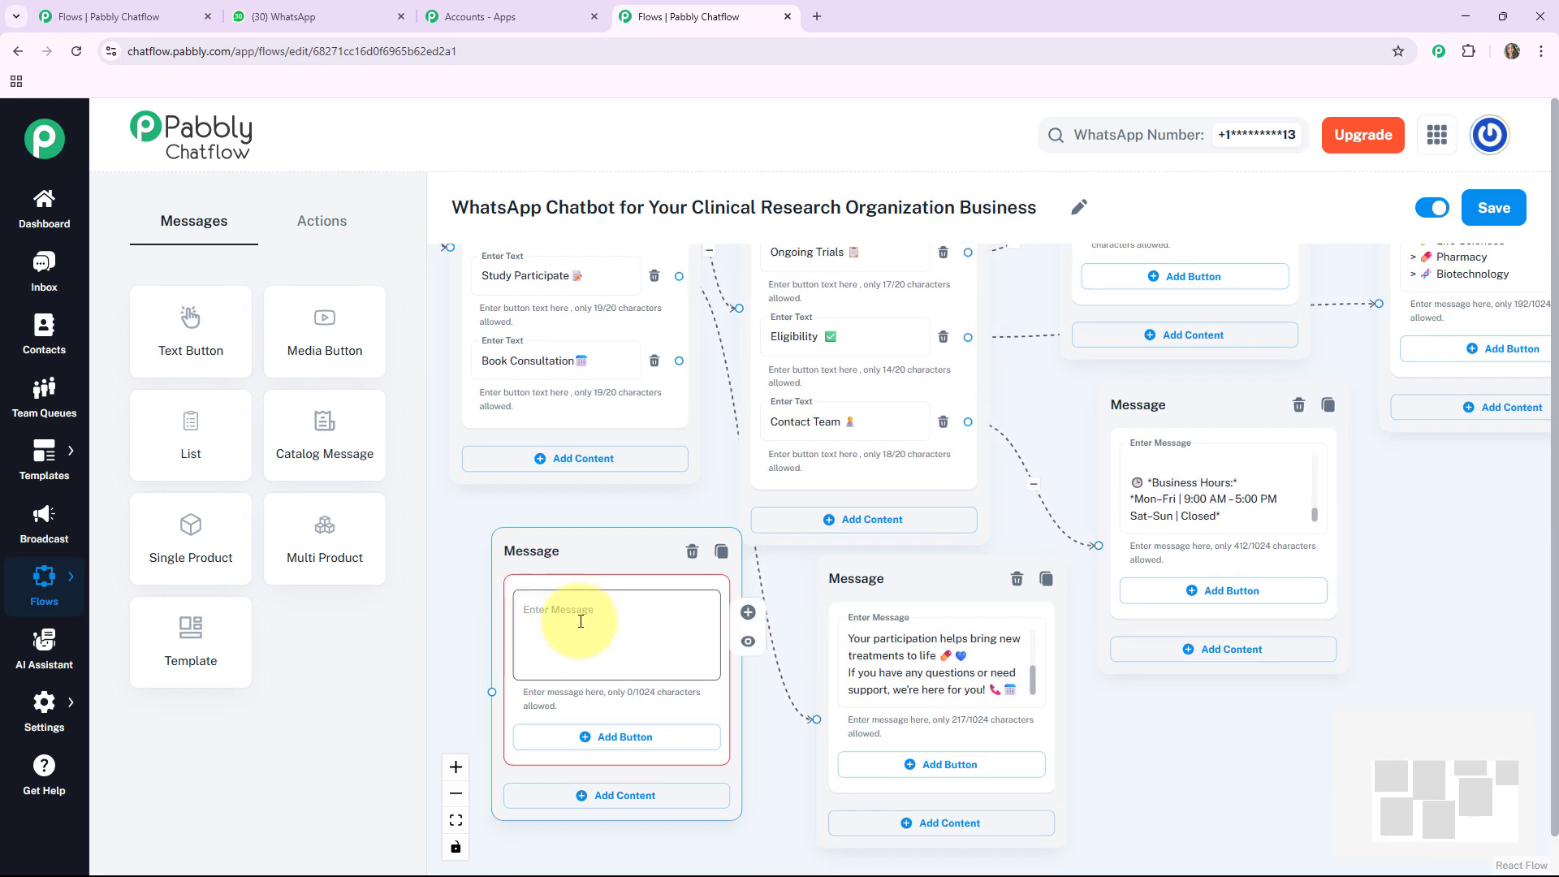
{"action": "left_click", "coordinate": [581, 621]}
{"action": "key", "text": "ctrl+v"}
- Connect the welcome message's "Book Consultation📅" button to the consultation message
{"action": "left_click", "coordinate": [680, 382]}
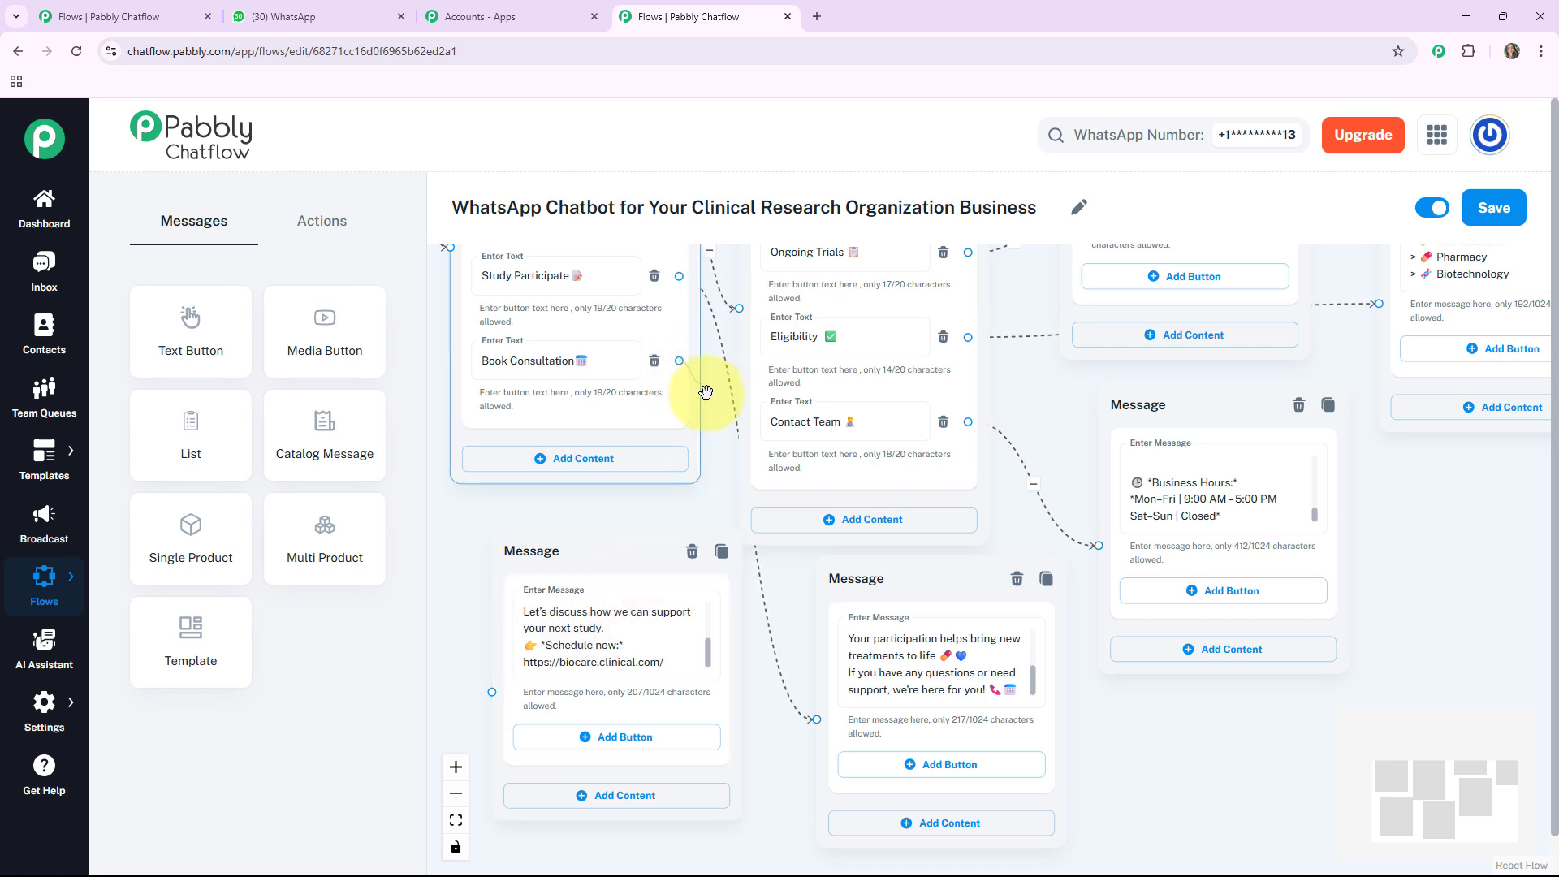
{"action": "left_click_drag", "start_coordinate": [610, 475], "coordinate": [463, 622]}
{"action": "left_click_drag", "start_coordinate": [515, 674], "coordinate": [522, 692]}
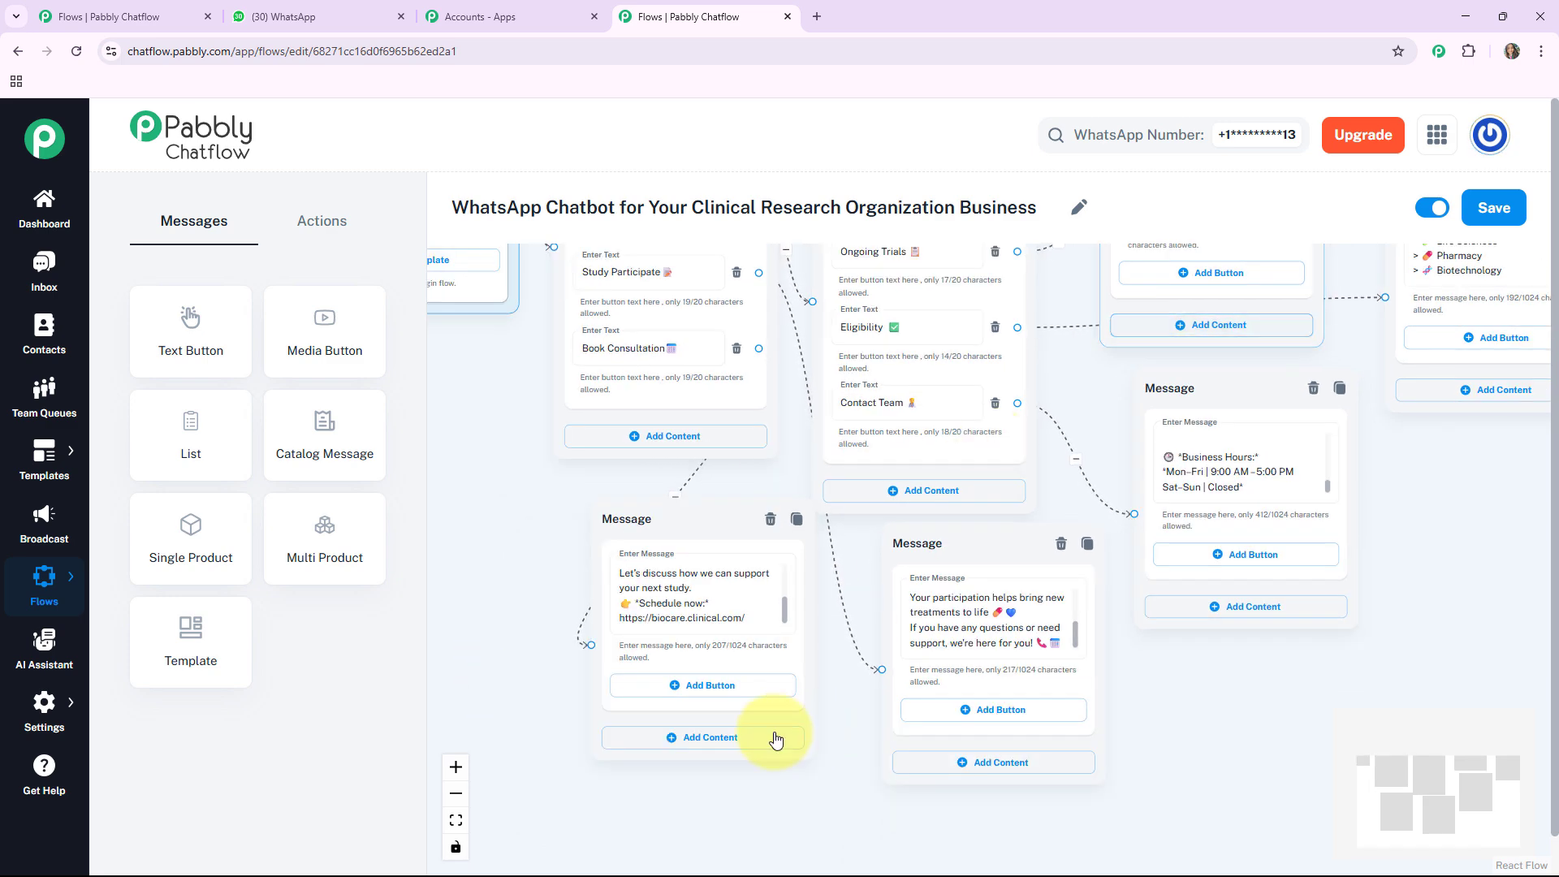
- Fit the whole flow into view and save the chatbot flow
{"action": "left_click", "coordinate": [456, 820]}
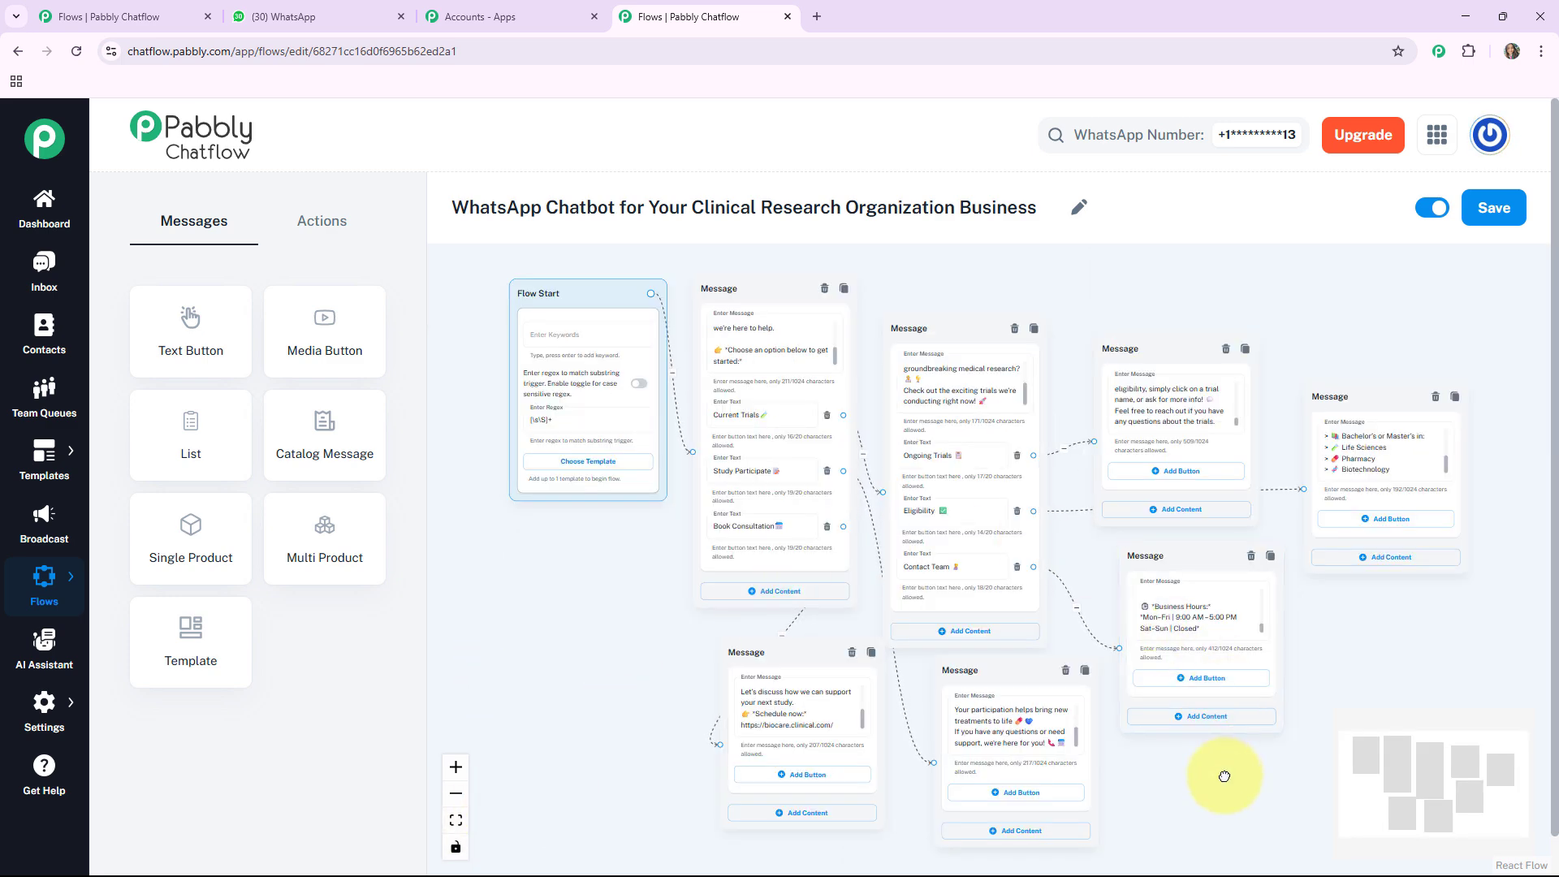
{"action": "left_click_drag", "start_coordinate": [1222, 776], "coordinate": [1189, 786]}
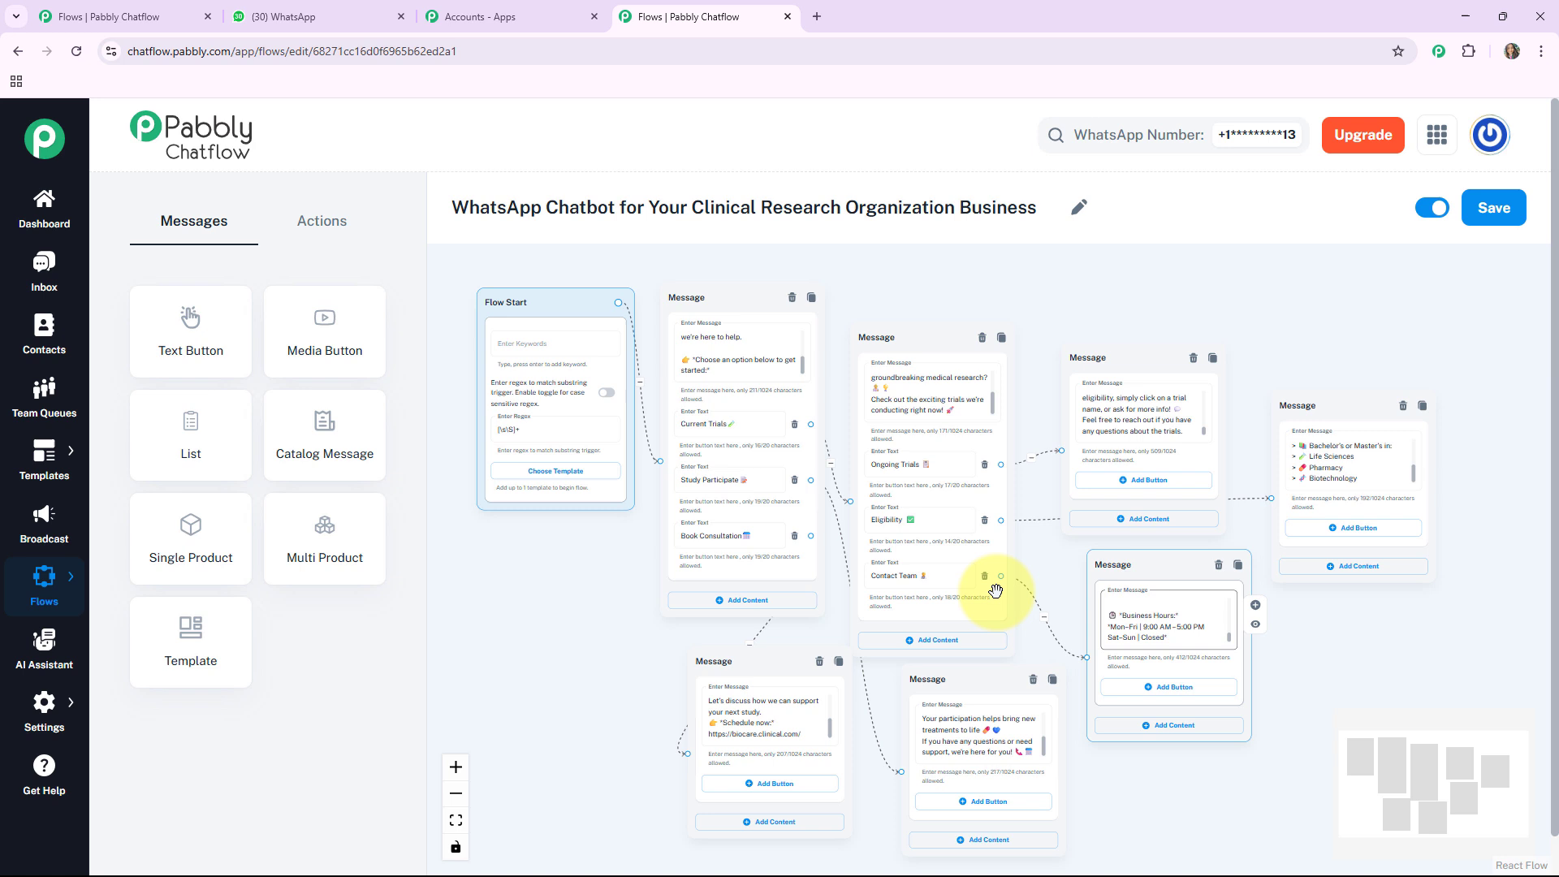
{"action": "left_click", "coordinate": [1508, 216]}
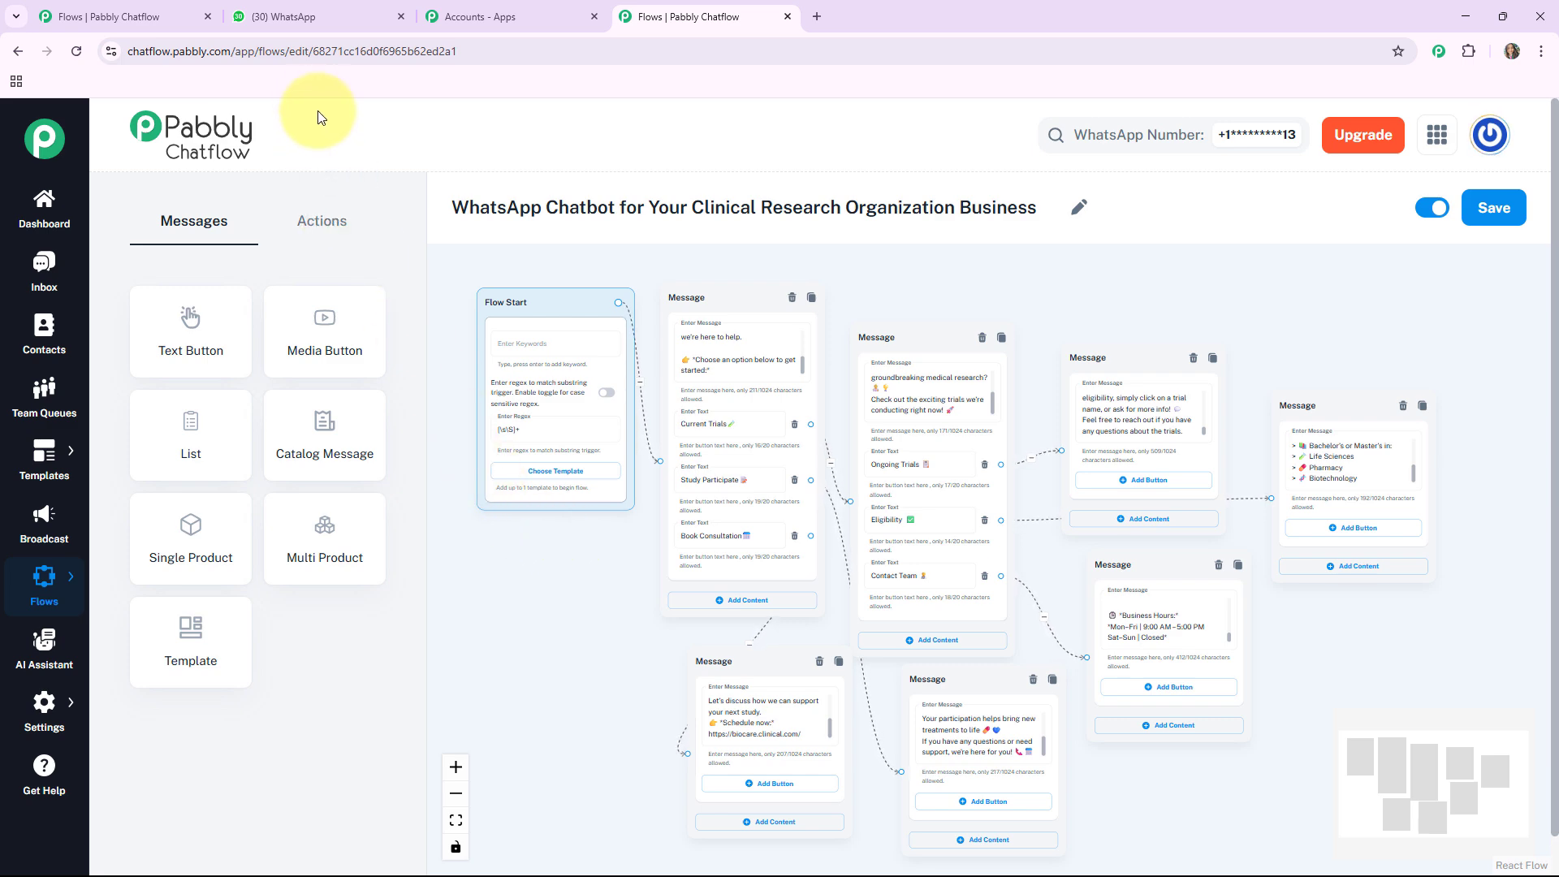
- Send "Hi" to the Clinical Research Organisation chat in WhatsApp and compare the welcome reply with the welcome message in the Pabbly Chatflow flow
{"action": "left_click", "coordinate": [313, 23]}
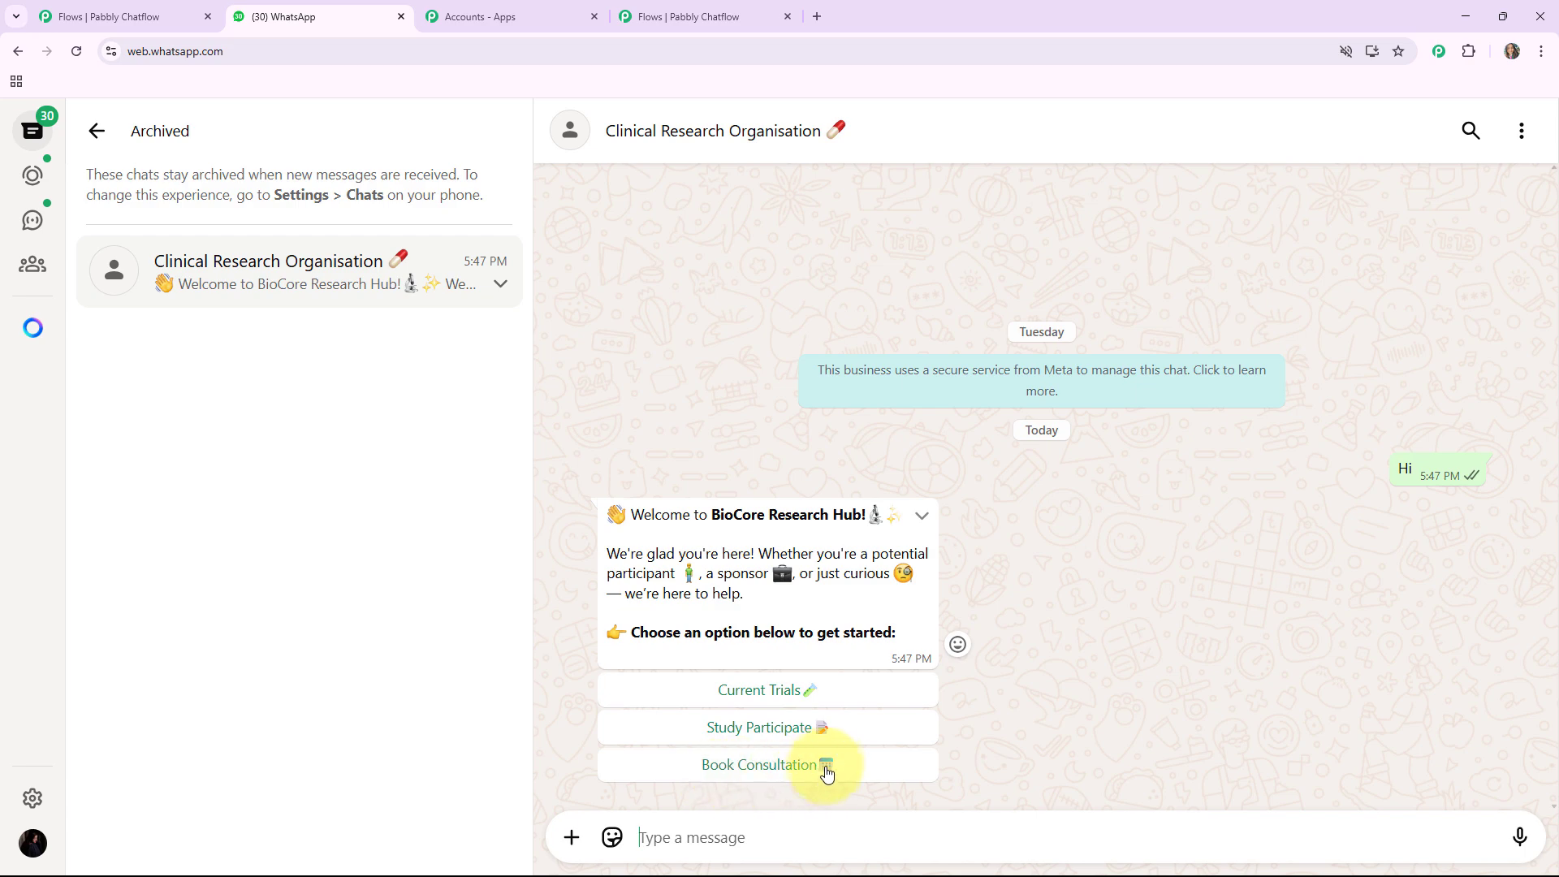
{"action": "left_click", "coordinate": [678, 30]}
{"action": "scroll", "coordinate": [804, 605], "scroll_direction": "up", "scroll_amount": 5}
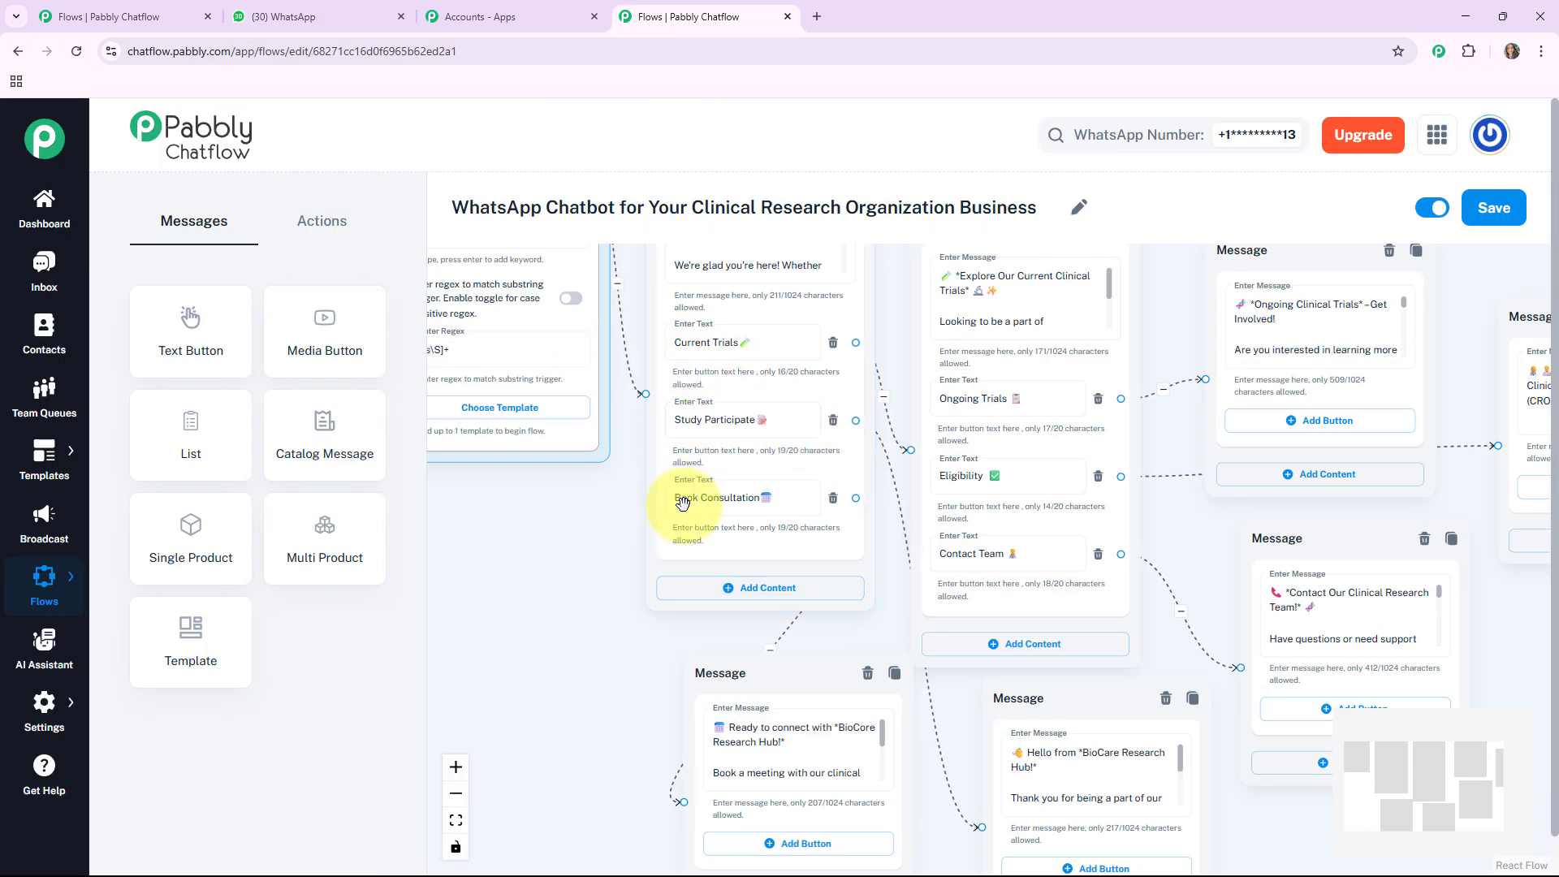
{"action": "left_click_drag", "start_coordinate": [576, 578], "coordinate": [584, 647]}
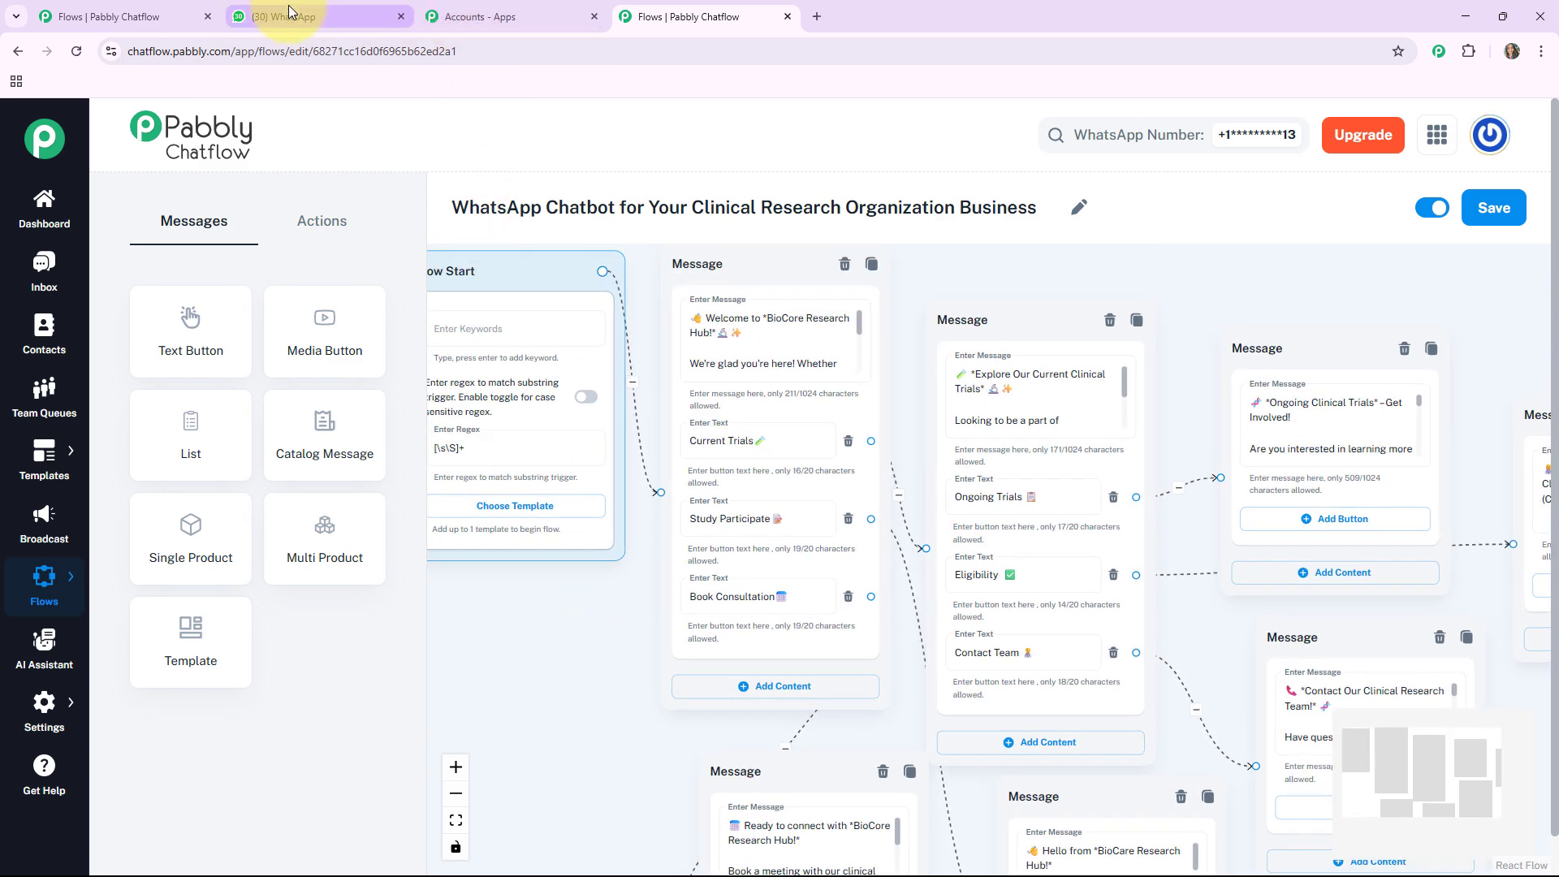
- Choose "Current Trials" in the WhatsApp chat and compare the reply's options with the trials message in the Pabbly Chatflow flow
{"action": "left_click", "coordinate": [296, 16]}
{"action": "left_click", "coordinate": [783, 689]}
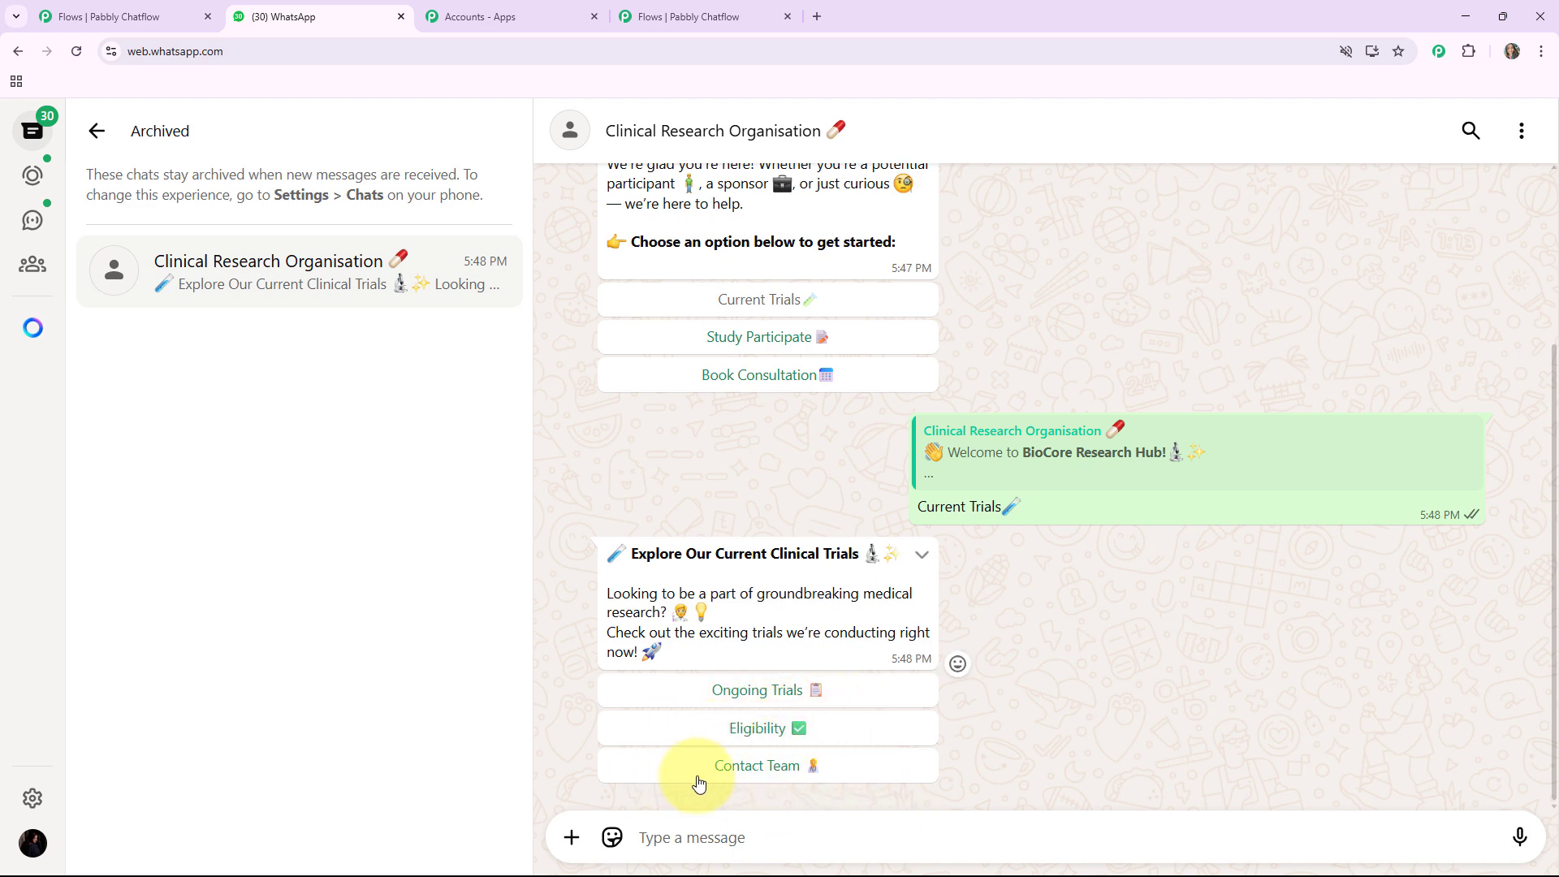
{"action": "left_click", "coordinate": [703, 11]}
{"action": "scroll", "coordinate": [1281, 533], "scroll_direction": "up", "scroll_amount": 5}
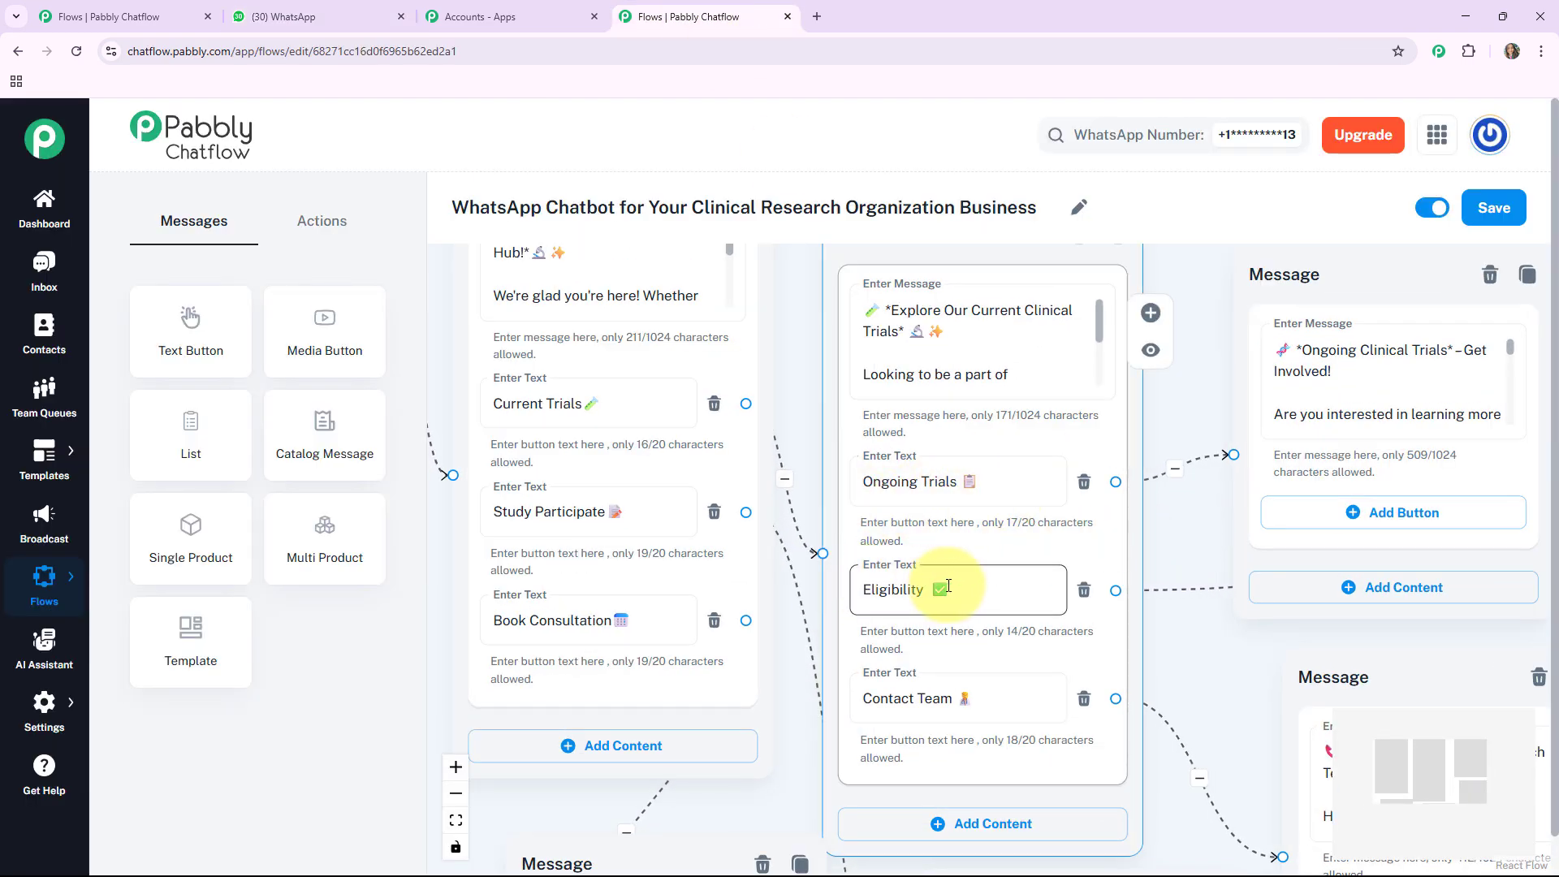
- Back in the WhatsApp chat, test the "Eligibility" and "Contact Team" options of the trials message
{"action": "left_click", "coordinate": [284, 16]}
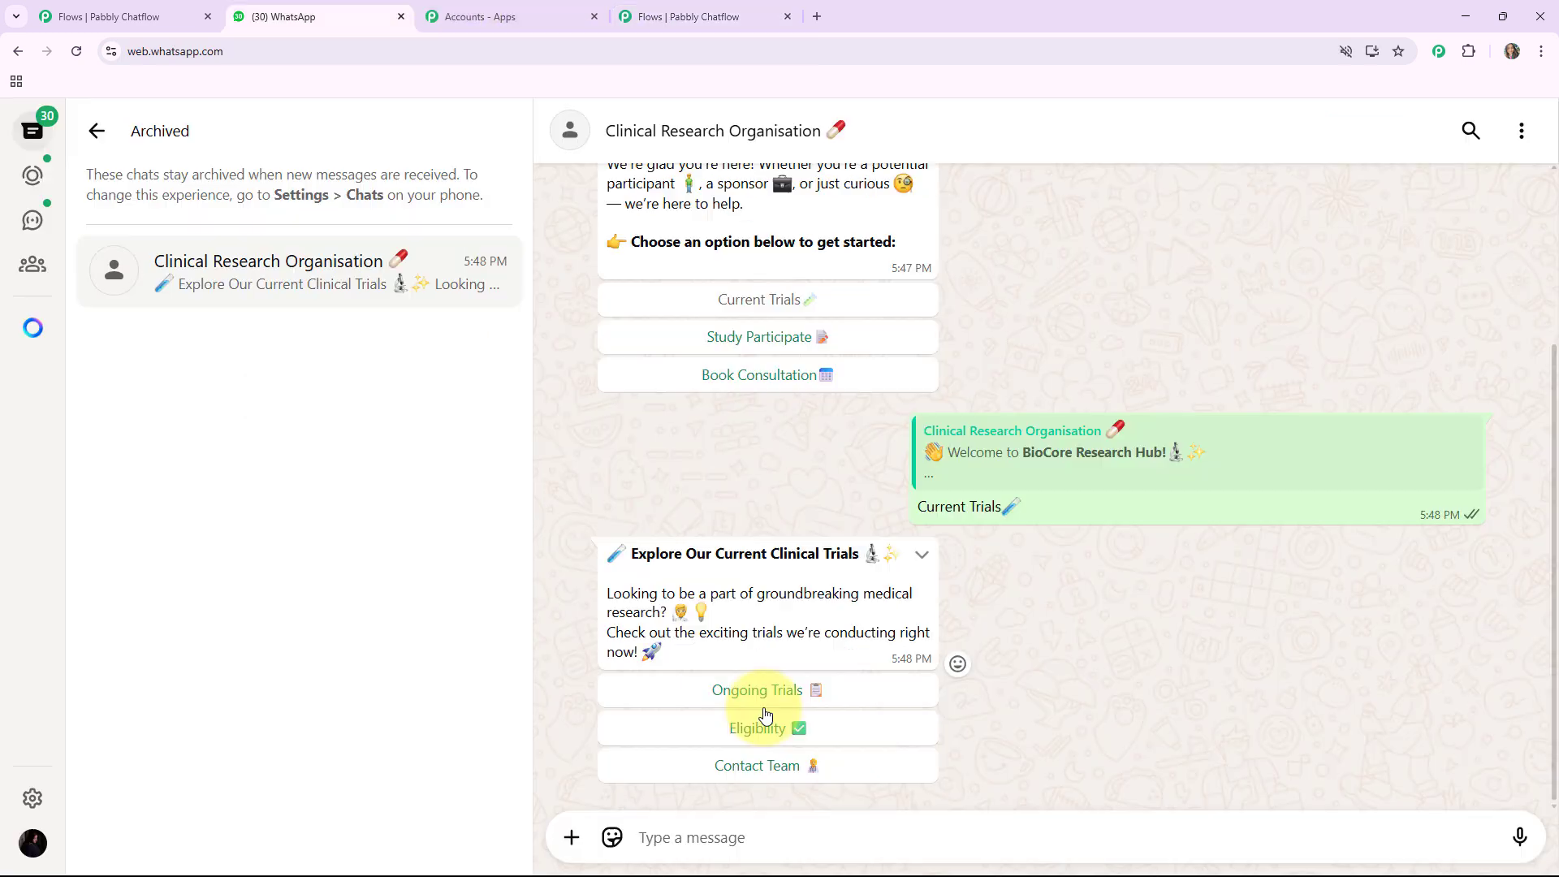
{"action": "left_click", "coordinate": [759, 730]}
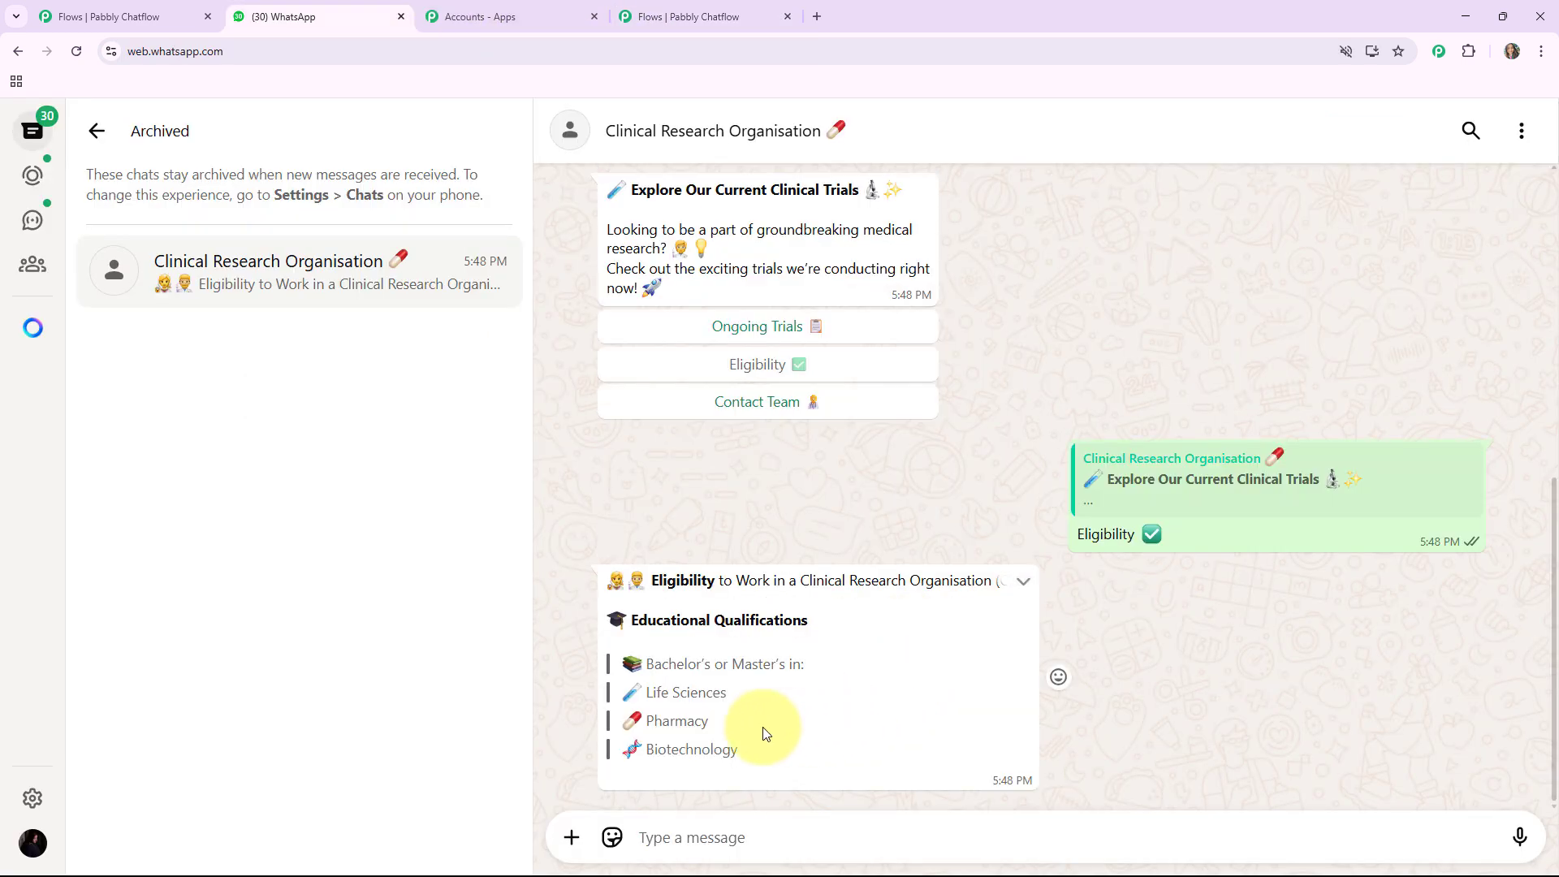
{"action": "left_click", "coordinate": [763, 327]}
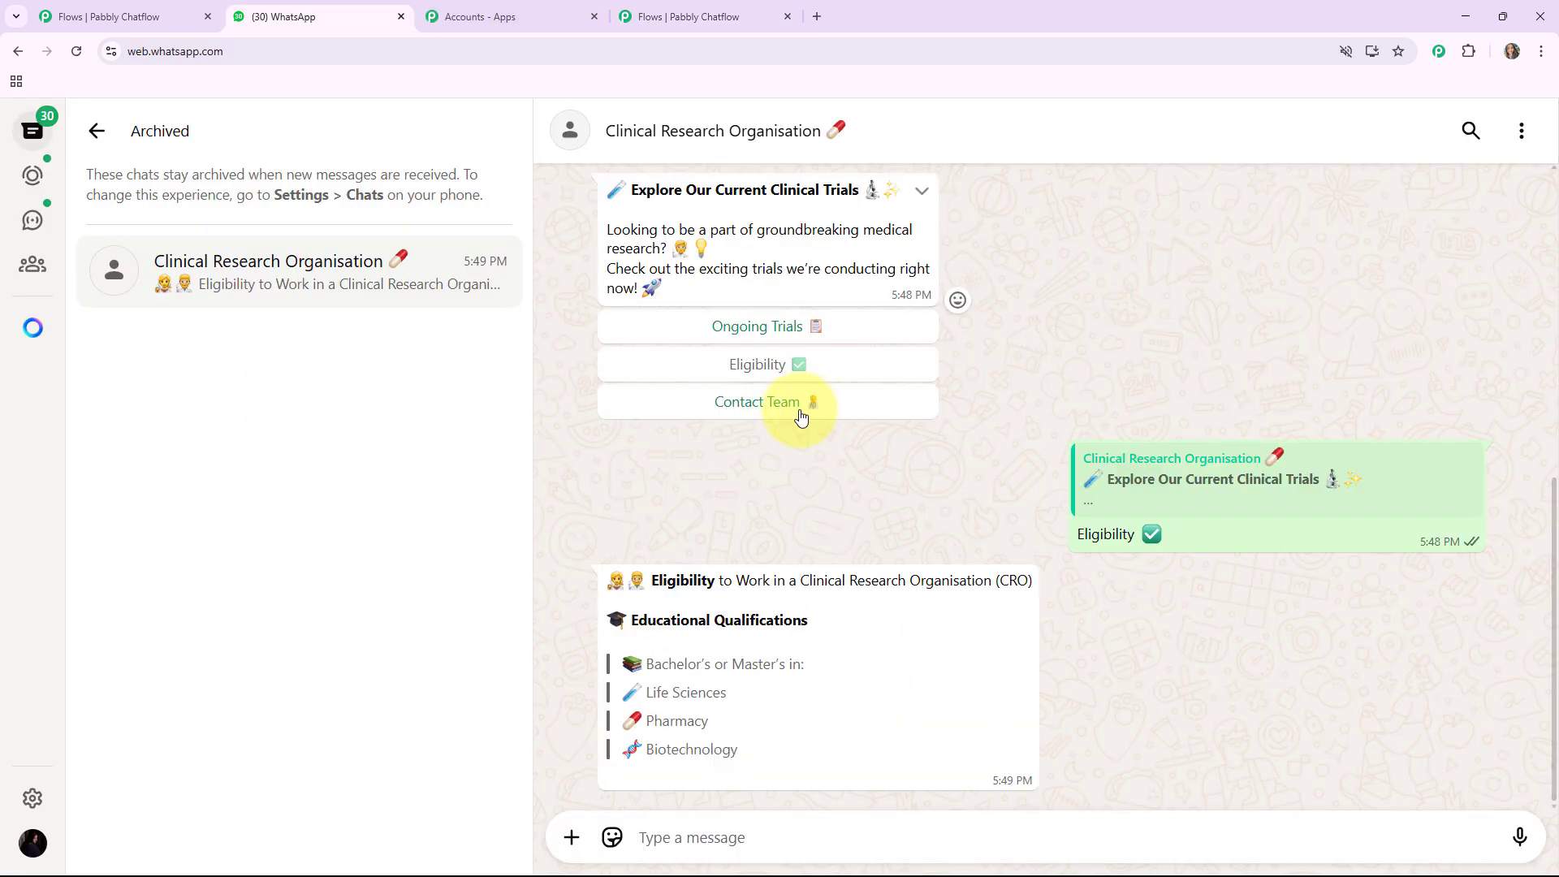
{"action": "left_click", "coordinate": [796, 407]}
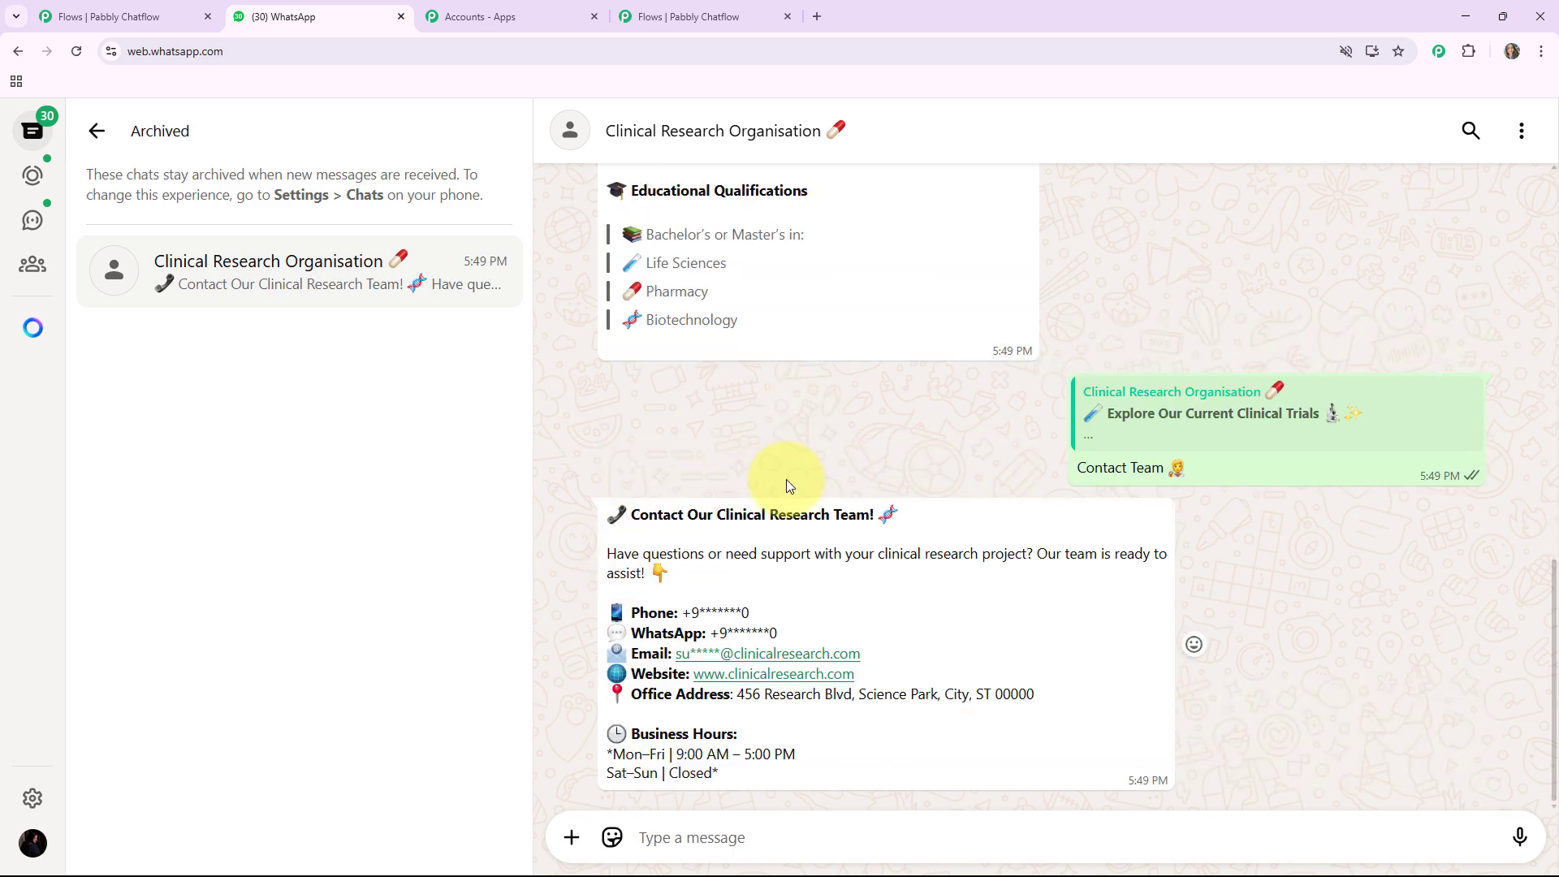
- Test the "Book Consultation" option of the welcome message in the WhatsApp chat
{"action": "scroll", "coordinate": [934, 632], "scroll_direction": "up", "scroll_amount": 5}
{"action": "scroll", "coordinate": [934, 633], "scroll_direction": "up", "scroll_amount": 4}
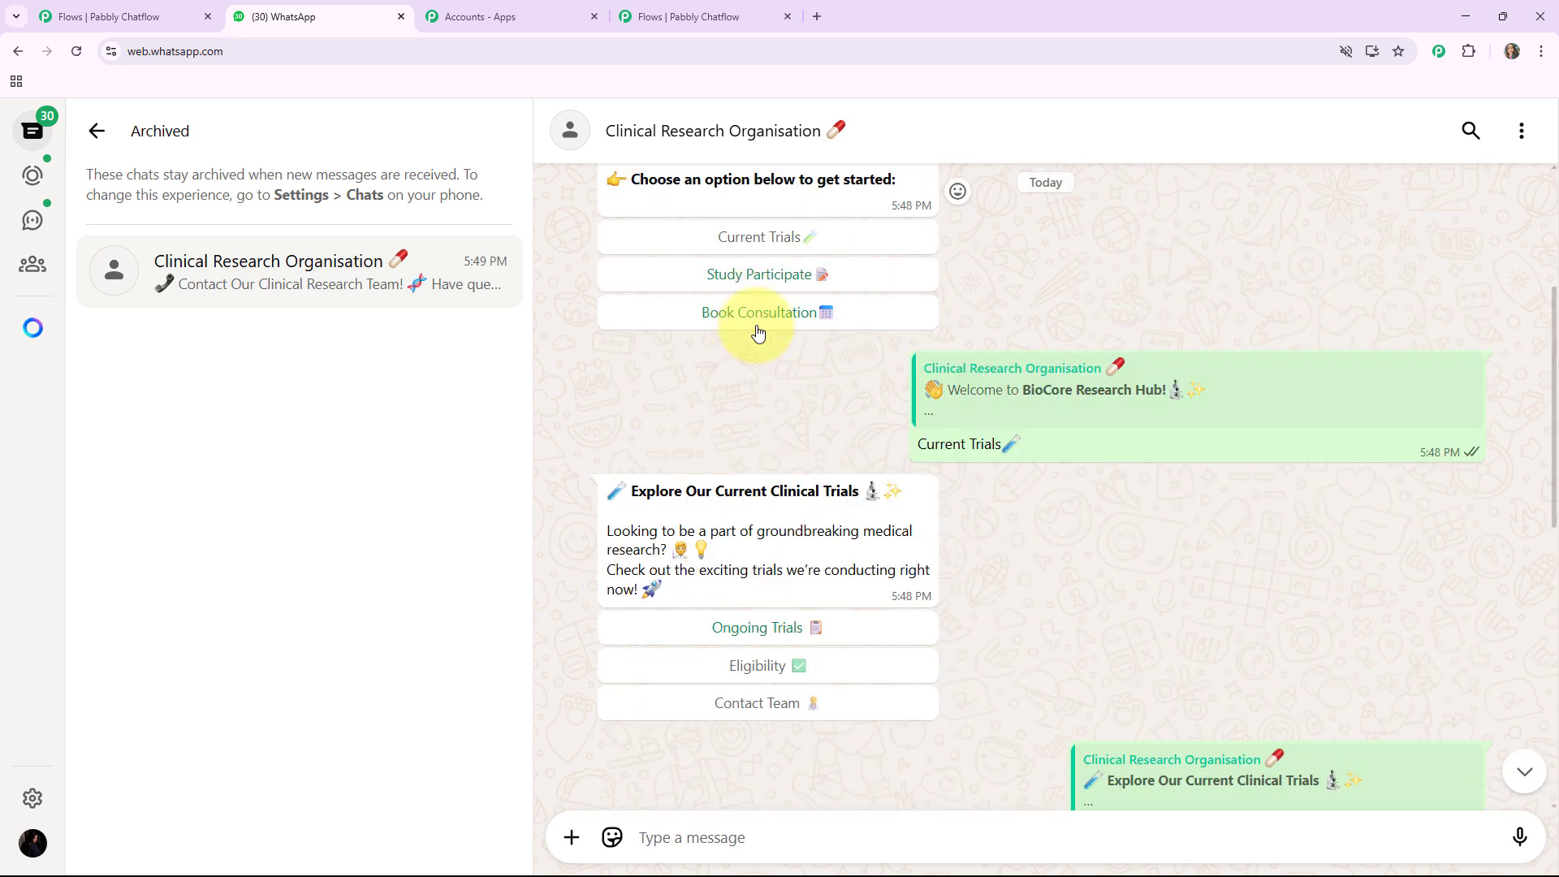
{"action": "left_click", "coordinate": [757, 324]}
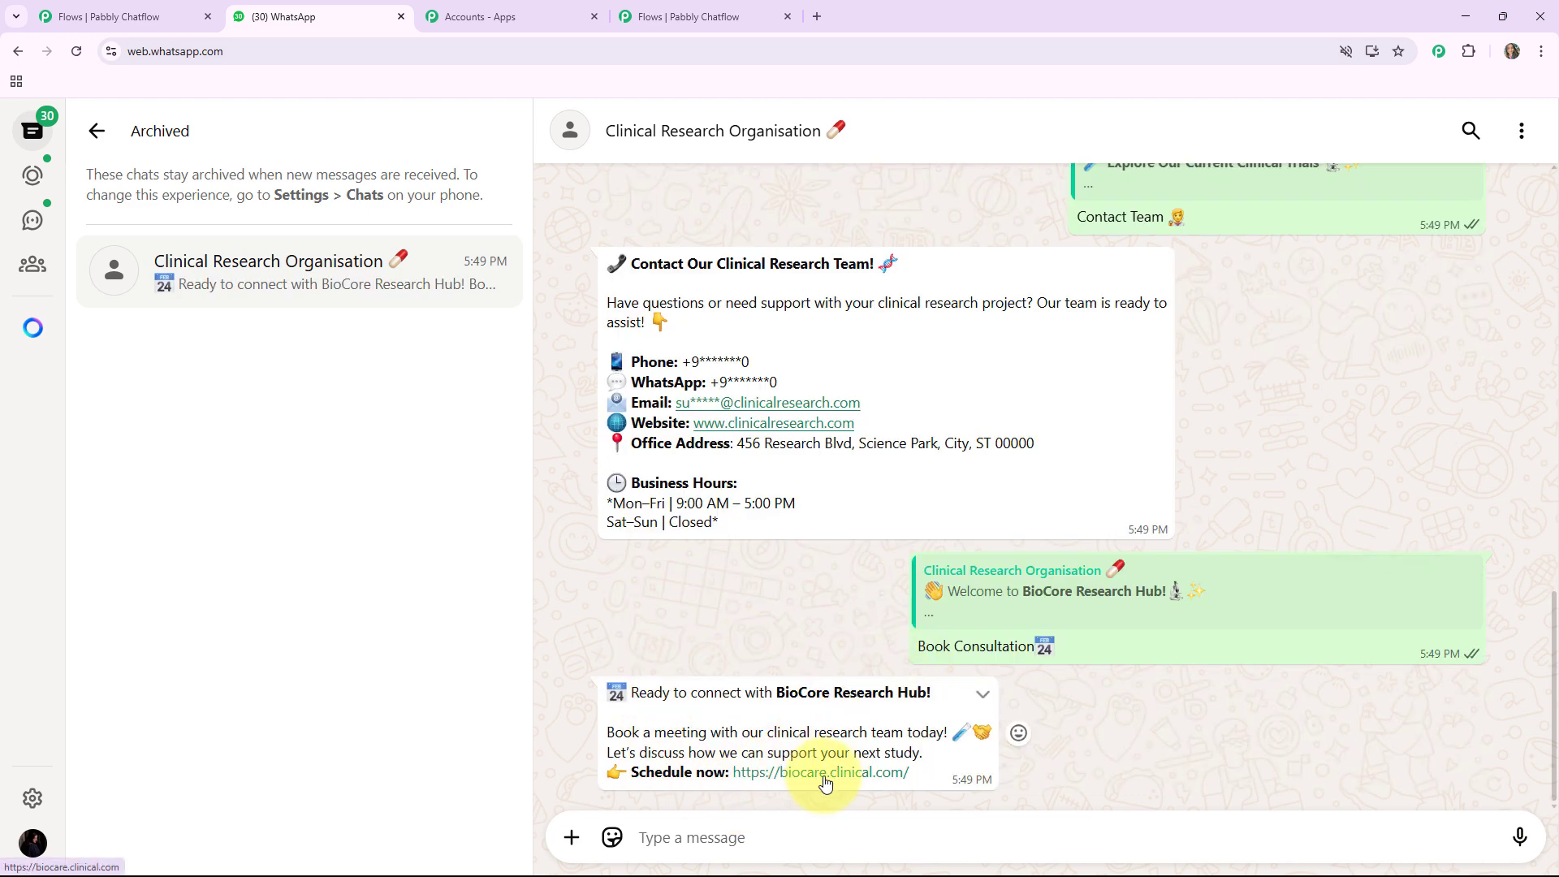
- Review the chatbot's replies in the conversation, from the consultation message back to the current trials message
{"action": "scroll", "coordinate": [1003, 640], "scroll_direction": "up", "scroll_amount": 2}
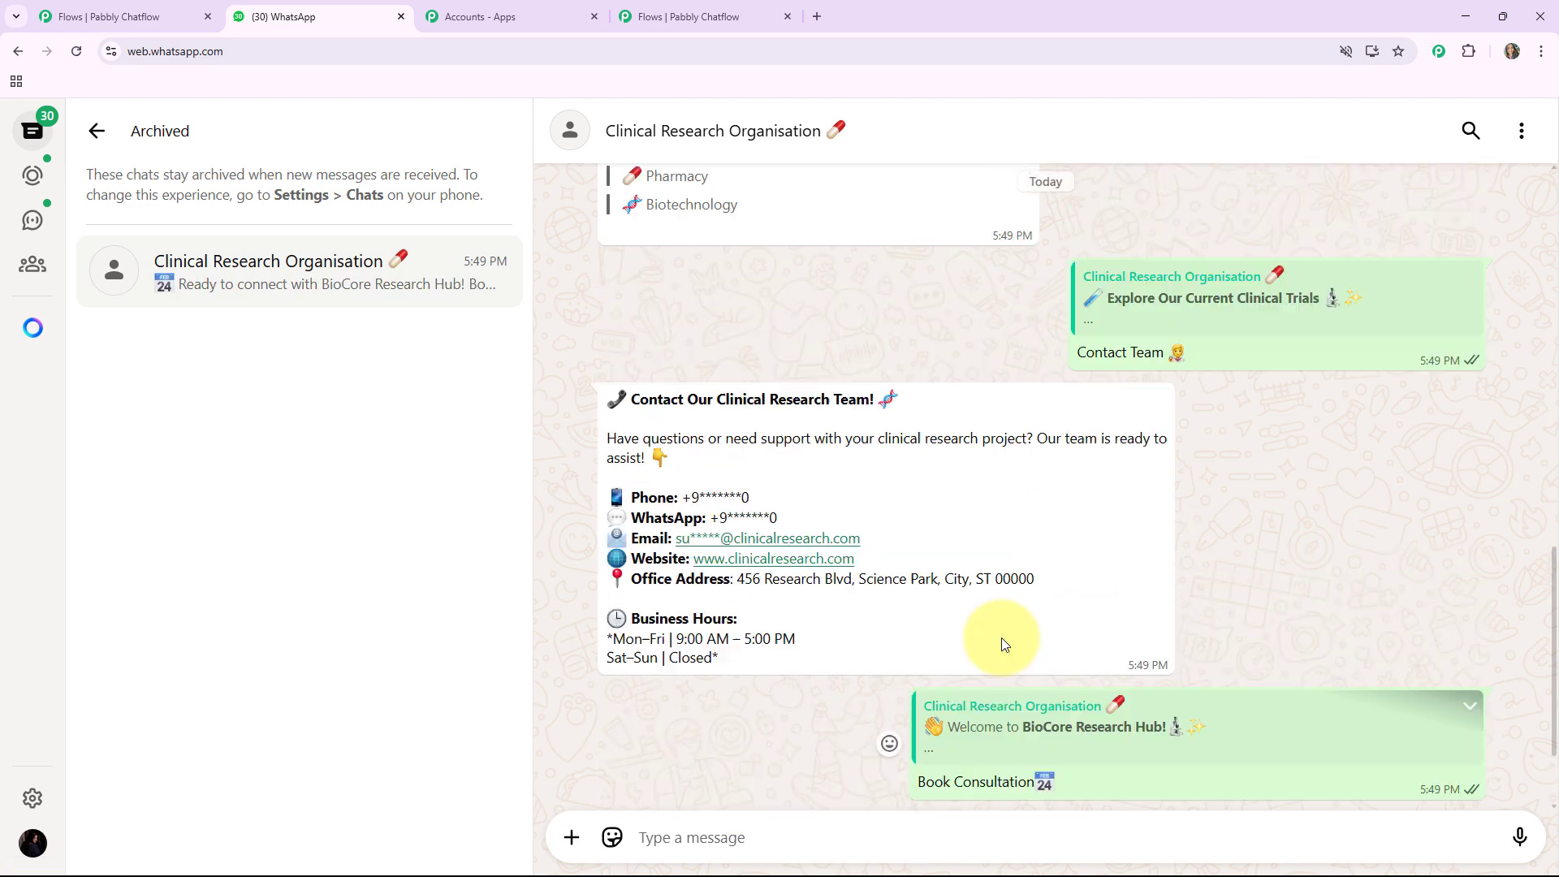
{"action": "scroll", "coordinate": [1003, 642], "scroll_direction": "up", "scroll_amount": 5}
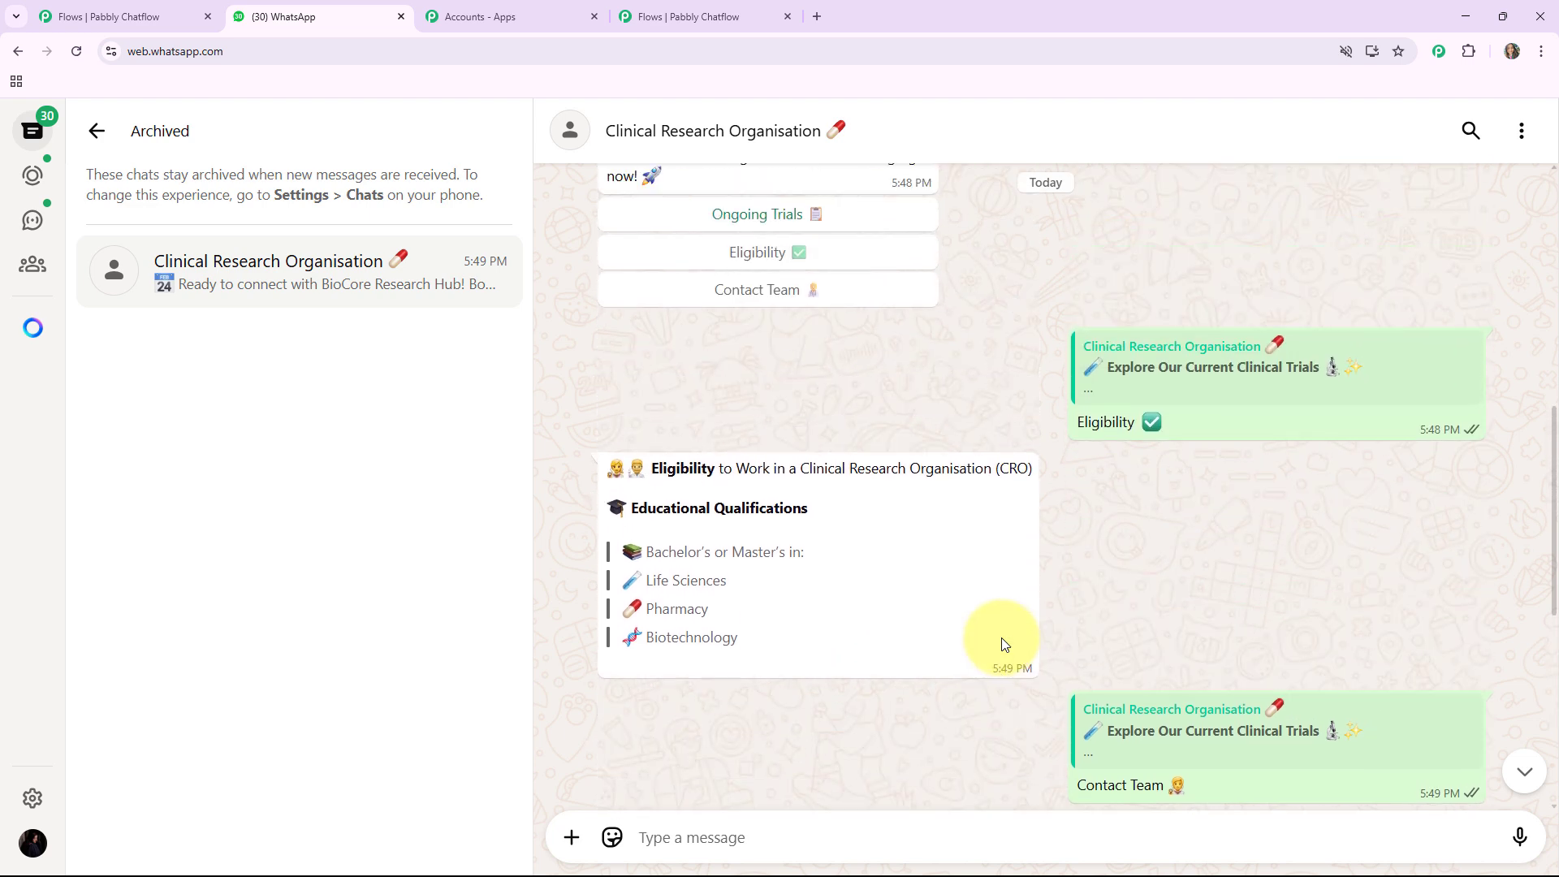
{"action": "scroll", "coordinate": [1002, 639], "scroll_direction": "down", "scroll_amount": 4}
{"action": "scroll", "coordinate": [1002, 639], "scroll_direction": "up", "scroll_amount": 3}
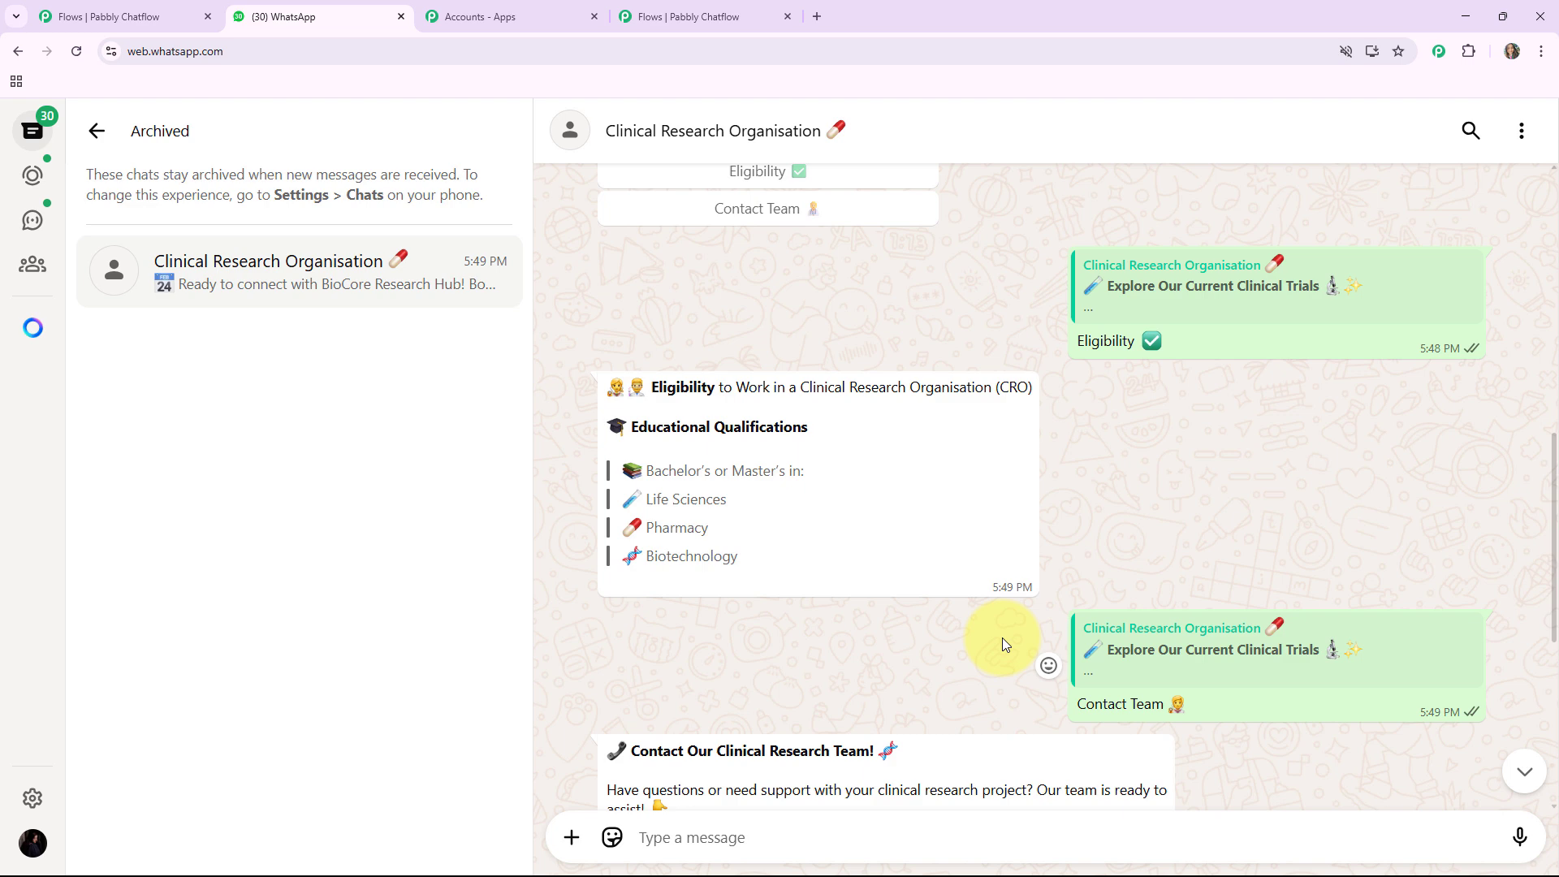
{"action": "scroll", "coordinate": [1002, 641], "scroll_direction": "up", "scroll_amount": 3}
{"action": "scroll", "coordinate": [1002, 642], "scroll_direction": "up", "scroll_amount": 5}
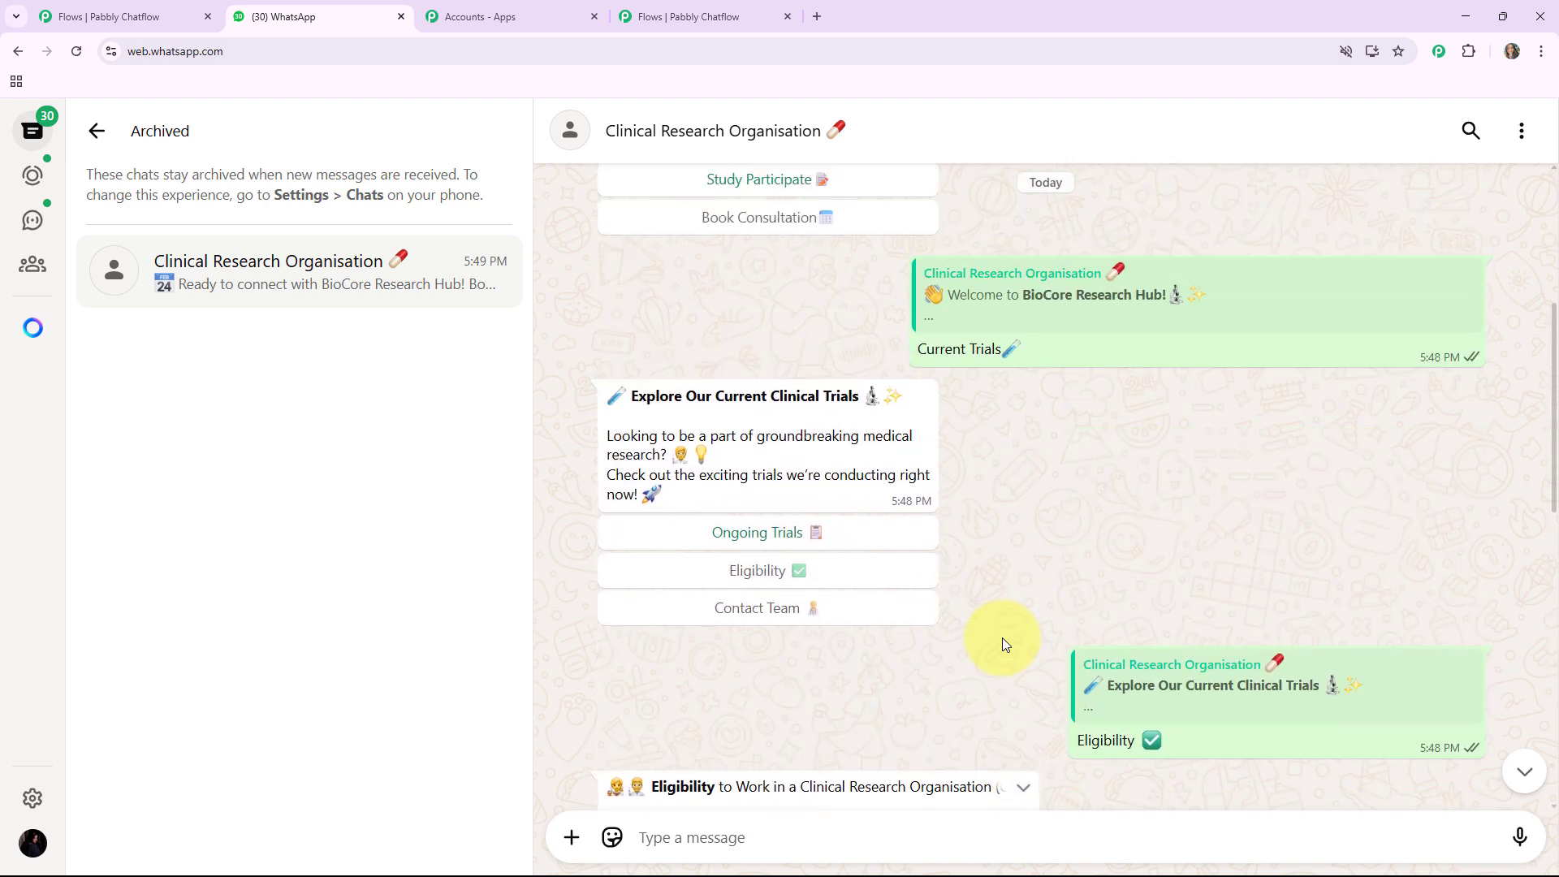